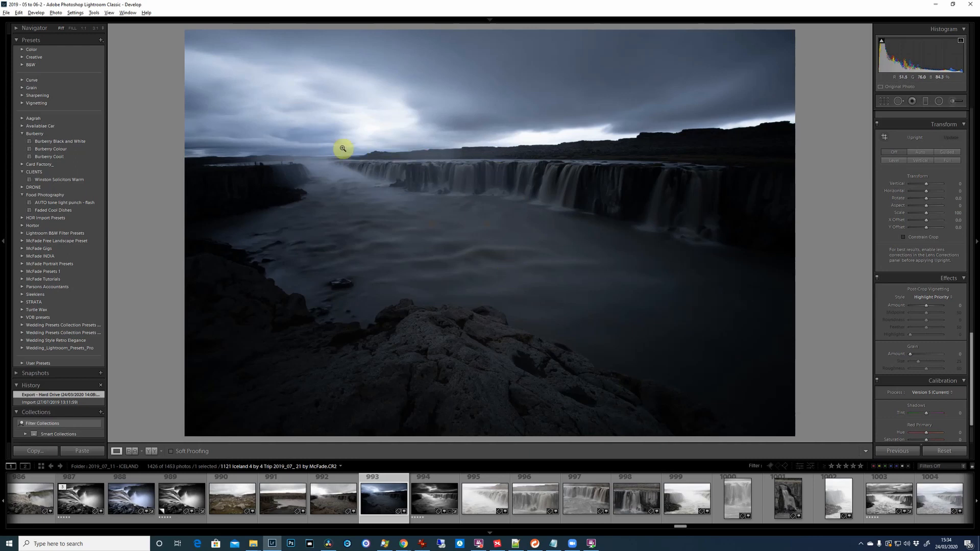
Step: Straighten the horizon of the waterfall photo with Crop & Straighten at an angle of 0.26 and apply the crop
click(885, 99)
key(o)
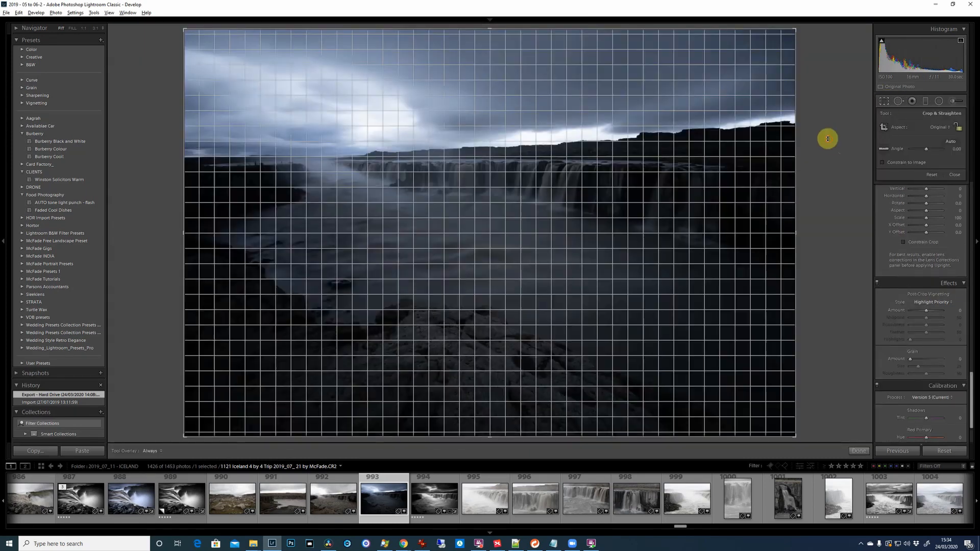
drag(828, 139, 830, 139)
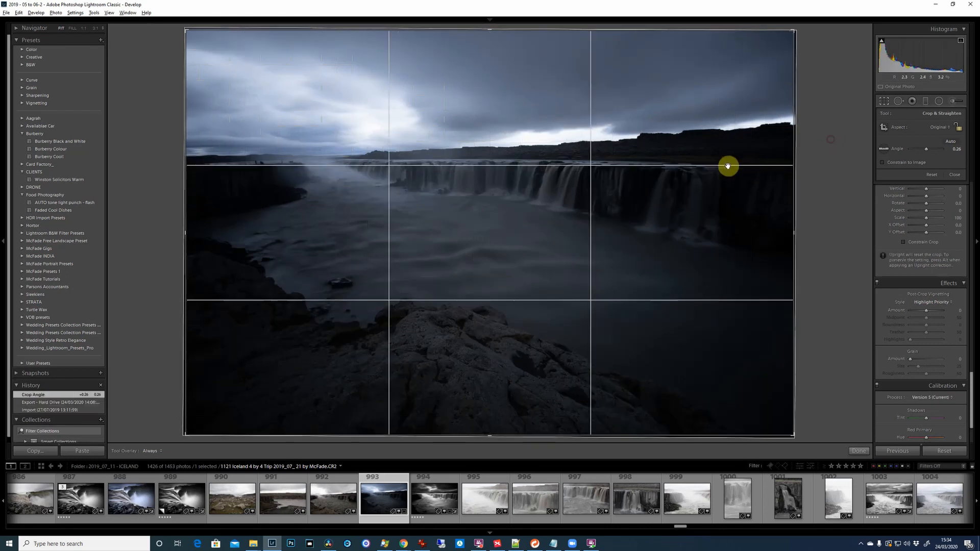
click(889, 101)
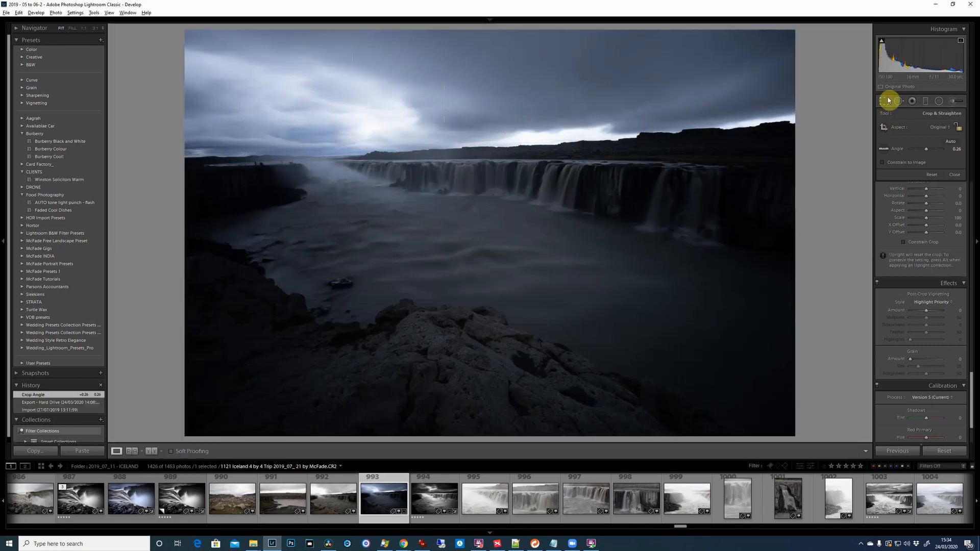
click(886, 100)
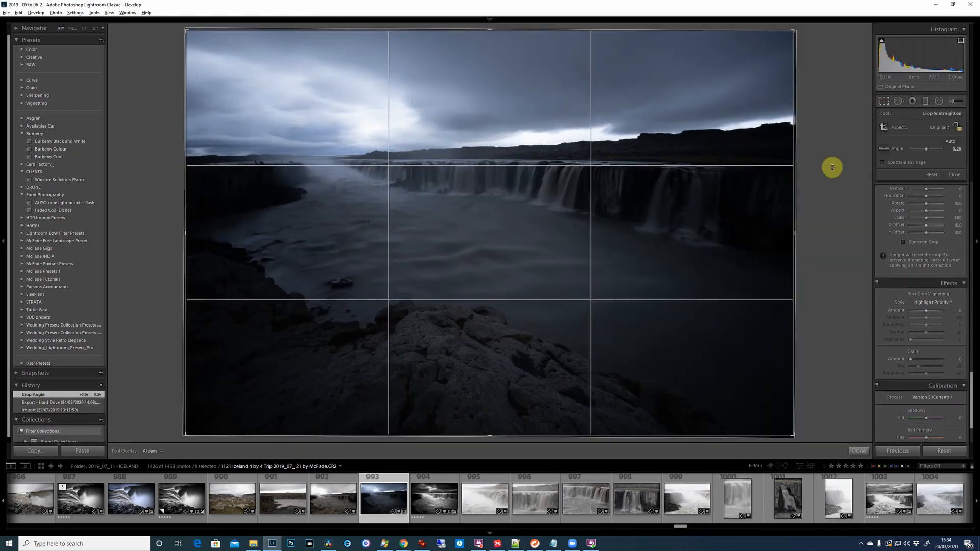
drag(832, 167, 832, 168)
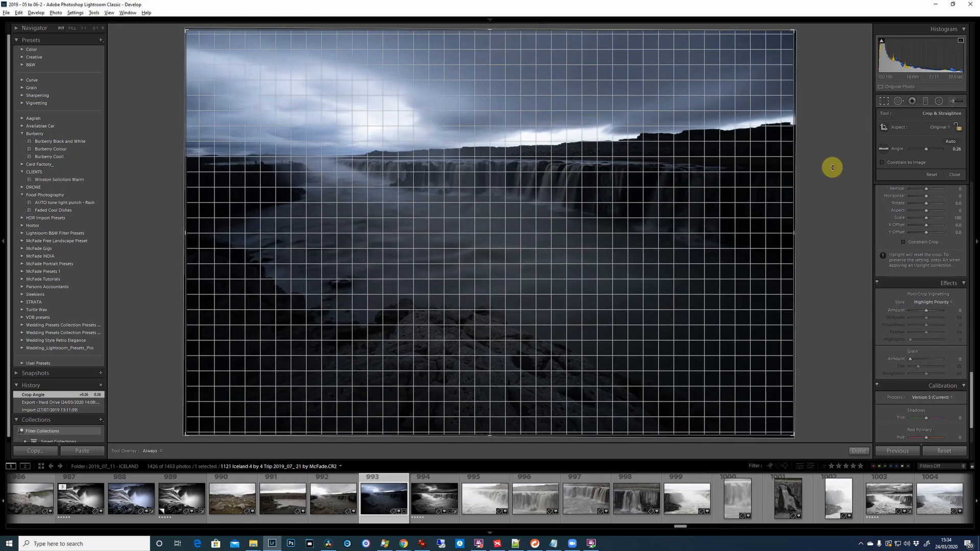
drag(832, 168, 833, 167)
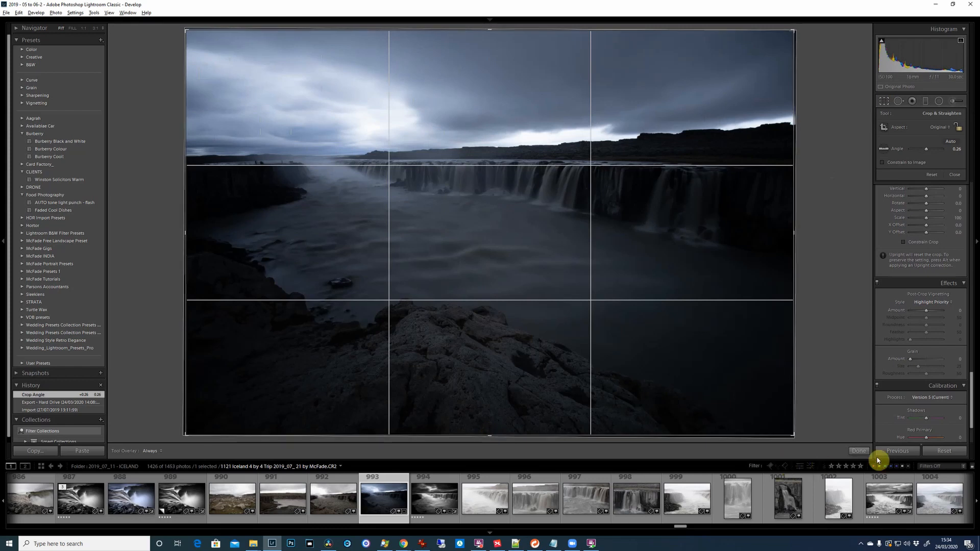
click(861, 451)
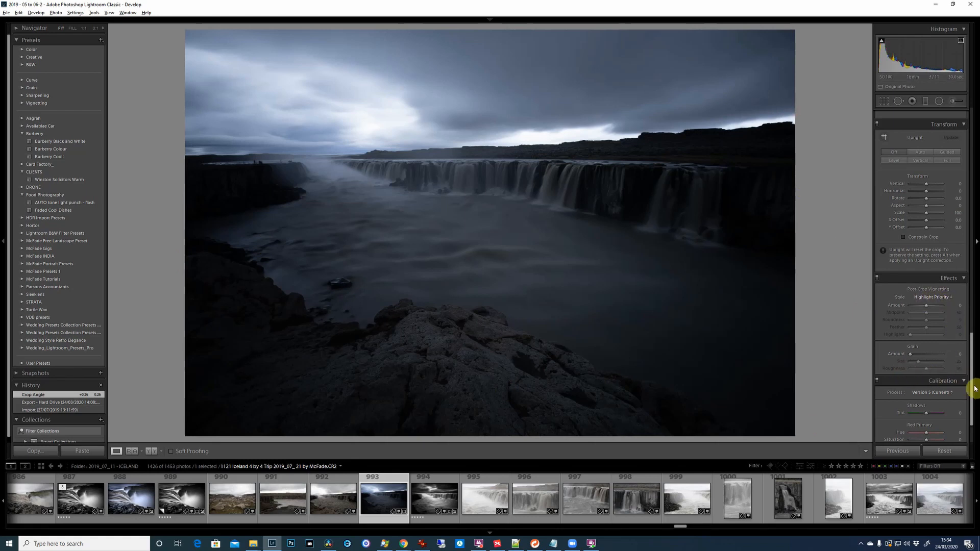
Step: Turn on Remove Chromatic Aberration and Enable Profile Corrections for the photo's lens
scroll(971, 380, down, 2)
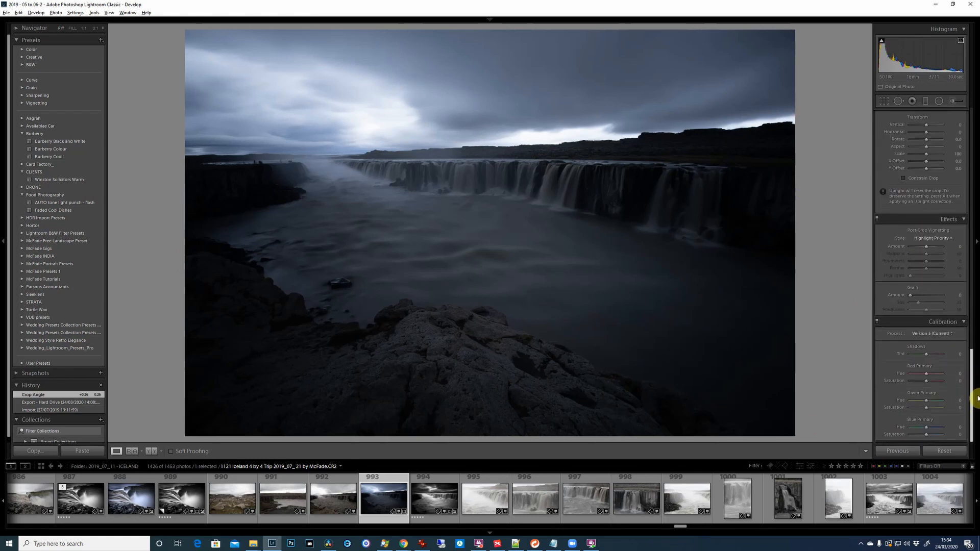
drag(977, 398, 971, 331)
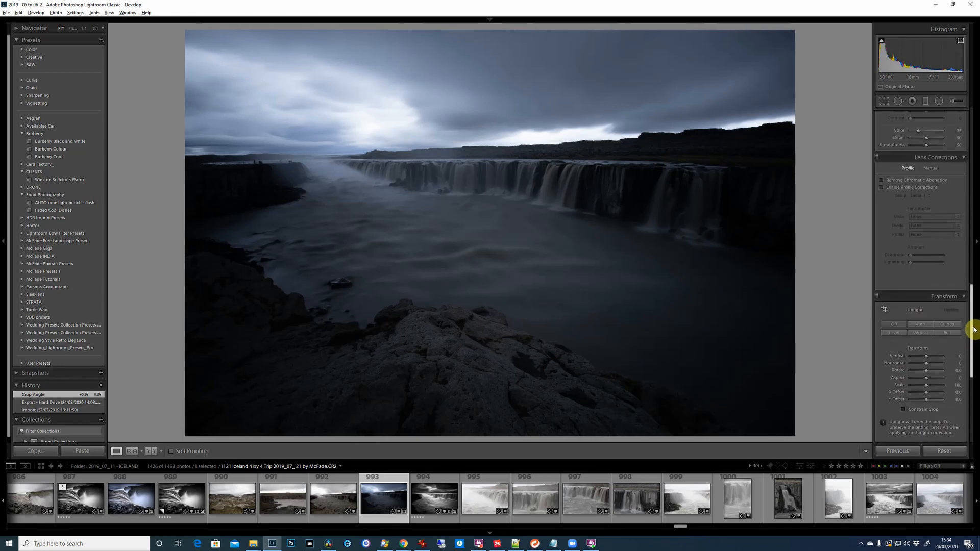
click(882, 203)
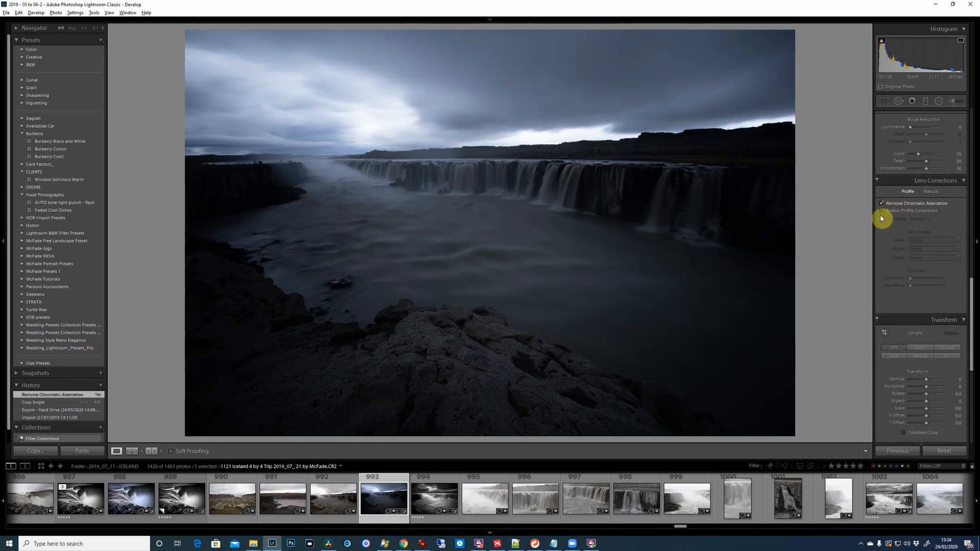
click(880, 211)
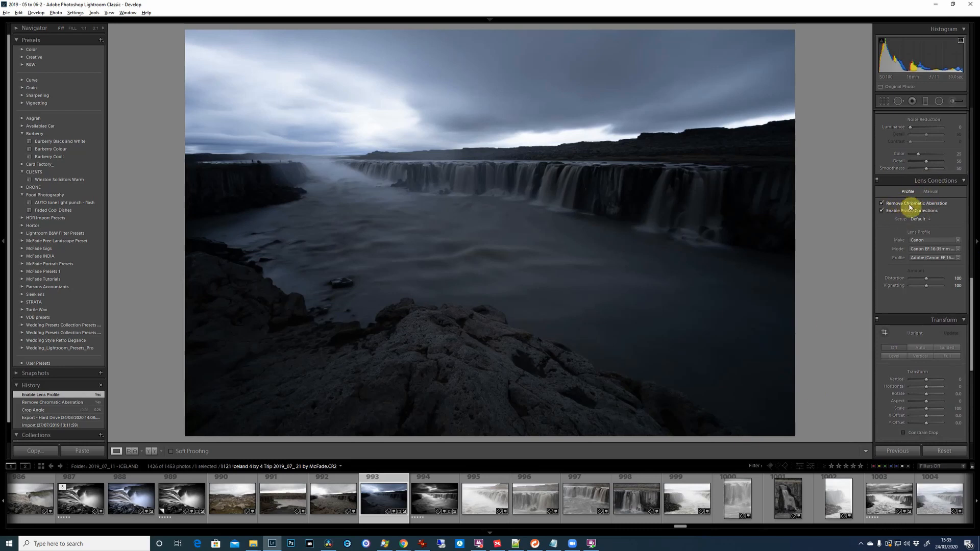
Step: Raise the photo's sharpening amount to 77
drag(975, 306, 969, 265)
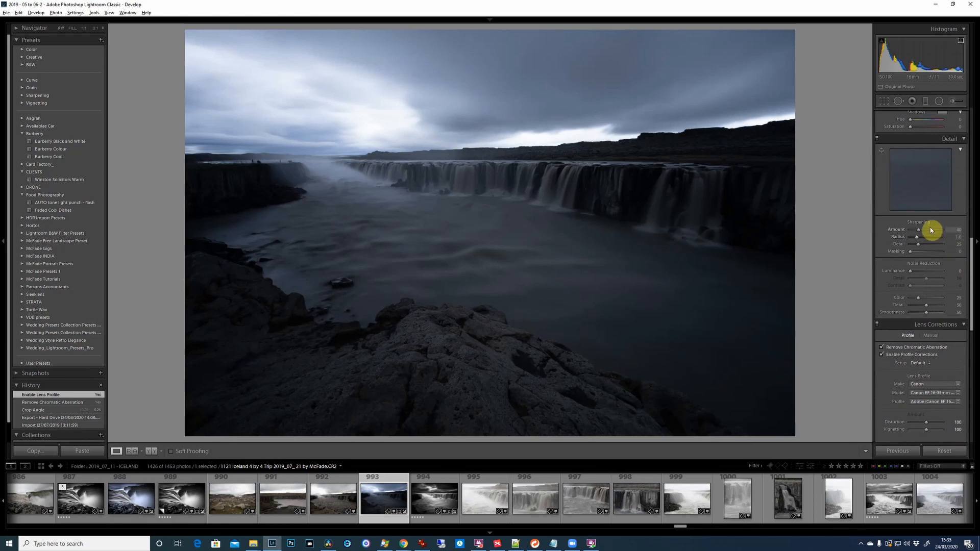
click(930, 230)
drag(930, 230, 926, 230)
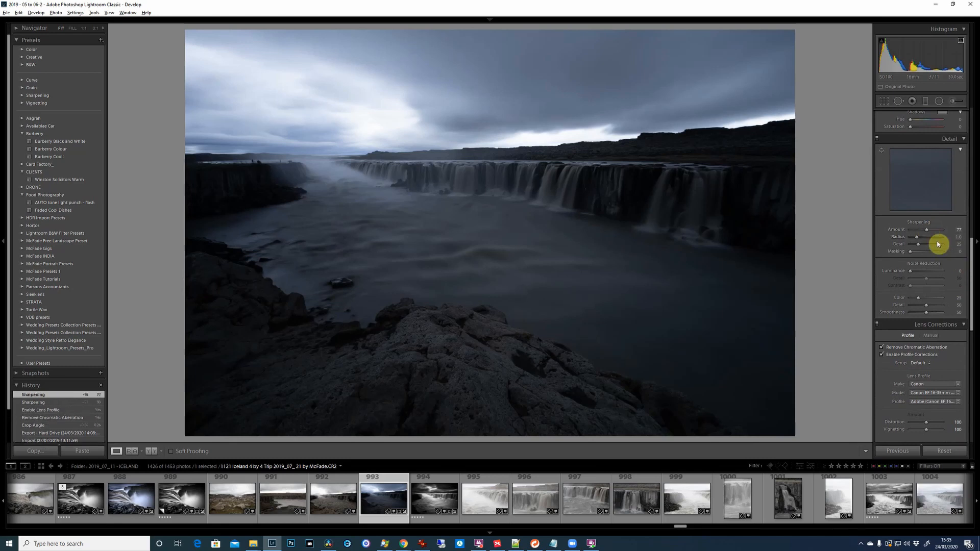
Step: Neutralise the blue cast by sampling the pale mist beside the waterfall for white balance, giving Temp 11500 and Tint +23
drag(972, 267, 976, 129)
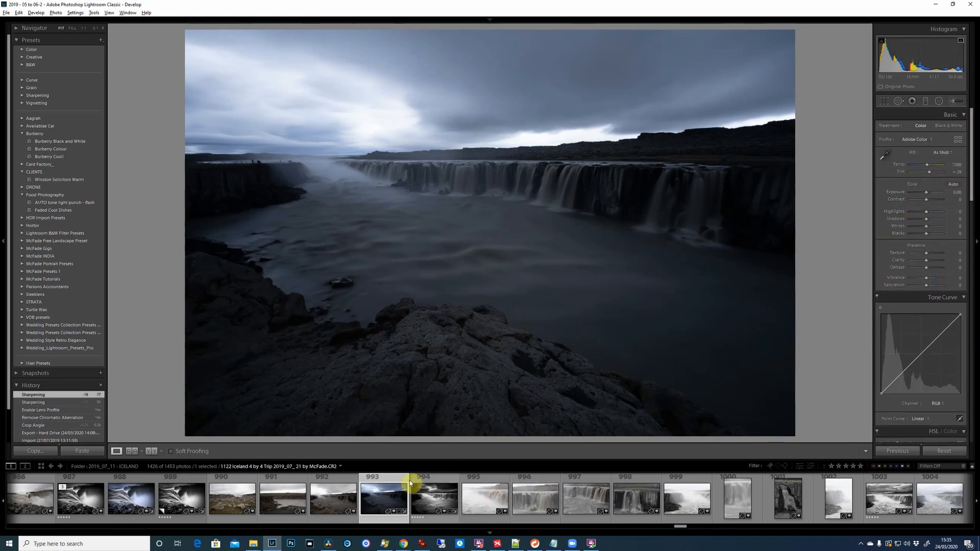
click(389, 160)
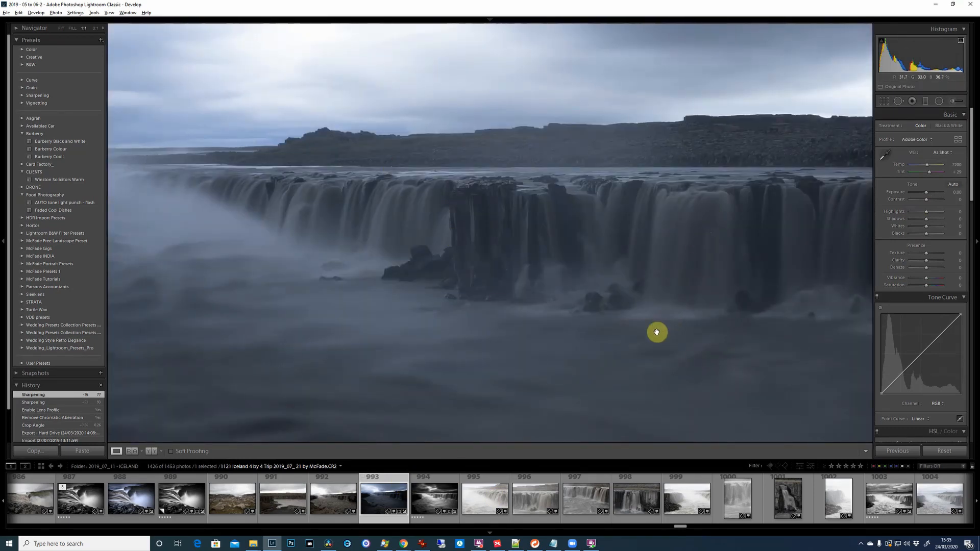
key(w)
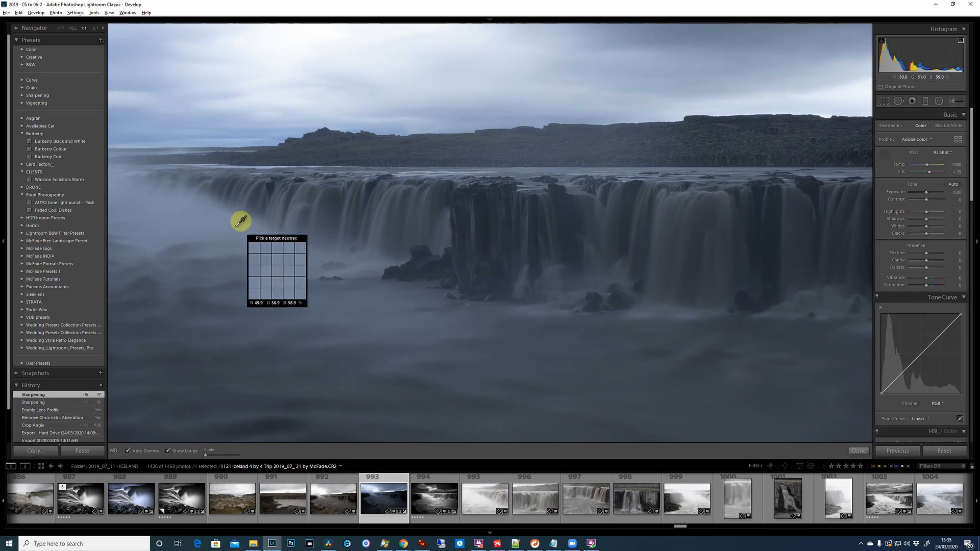
click(231, 224)
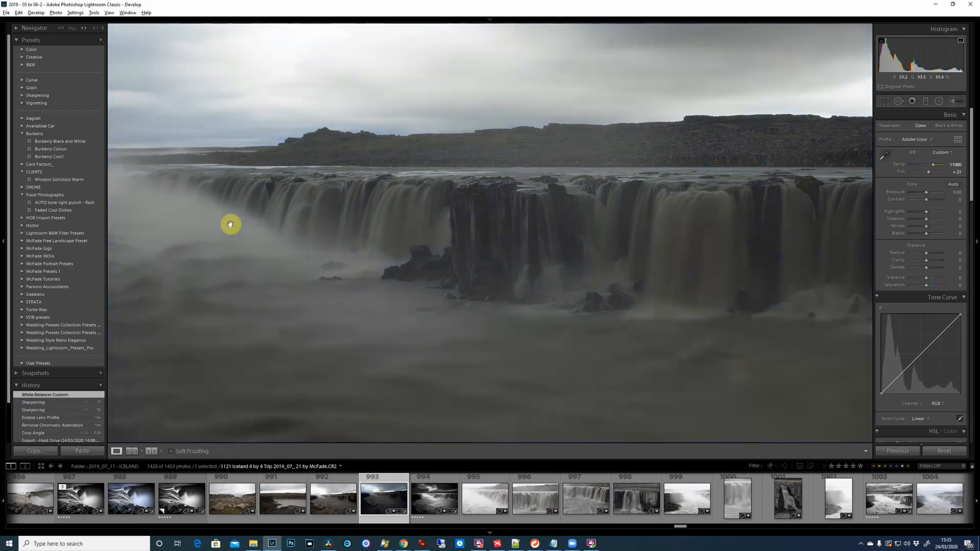
click(254, 239)
click(335, 177)
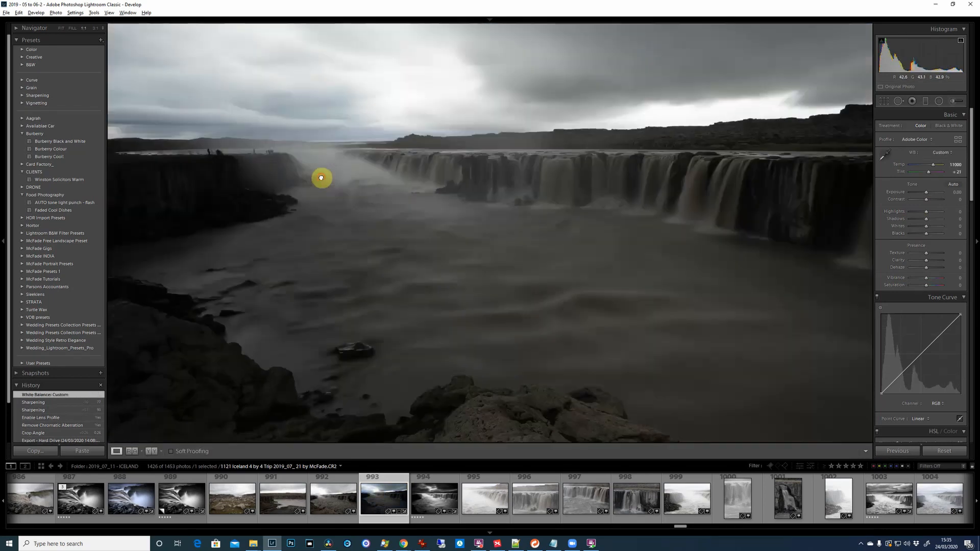
key(w)
click(429, 149)
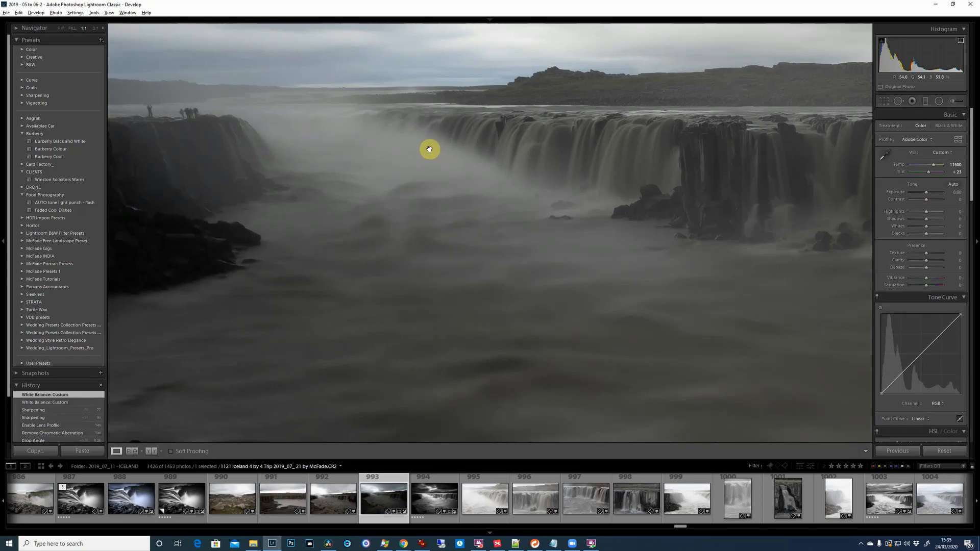
click(430, 149)
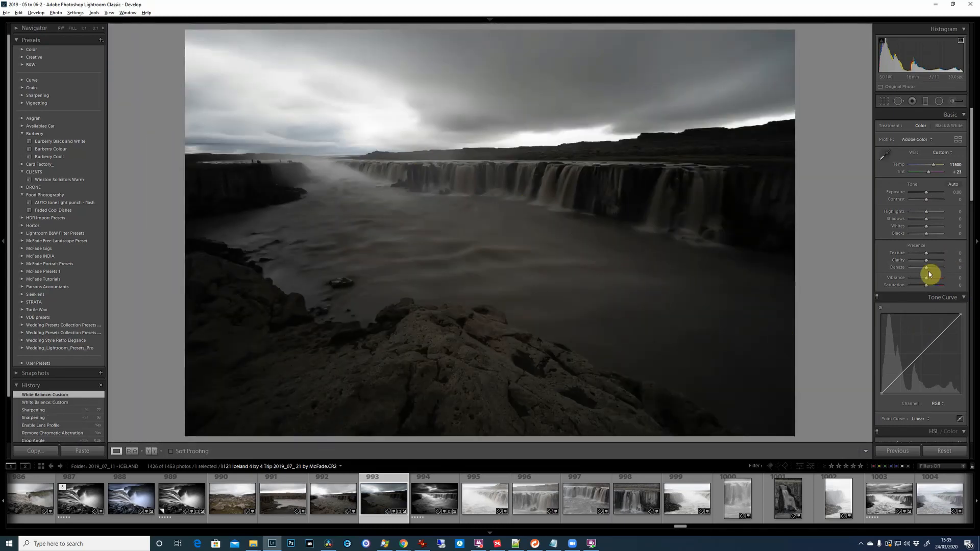
Step: Set the photo's Clarity to +33 and Contrast to +14
drag(932, 261, 932, 261)
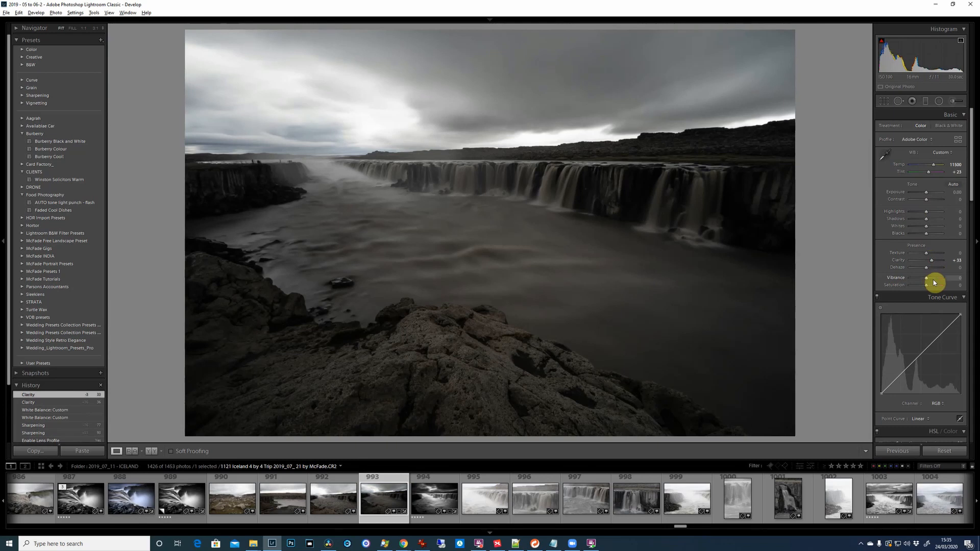
drag(930, 200, 930, 206)
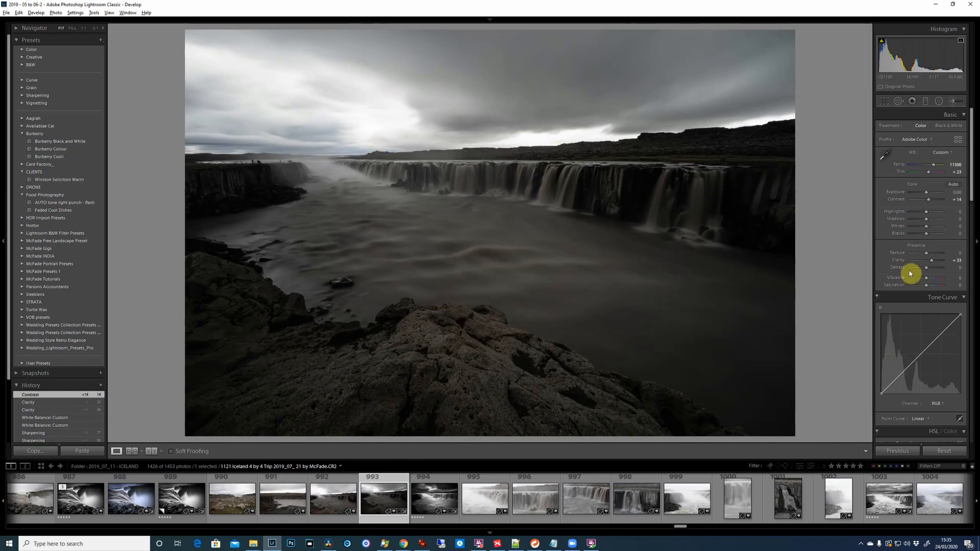
scroll(926, 230, down, 6)
scroll(929, 227, up, 6)
scroll(930, 228, down, 10)
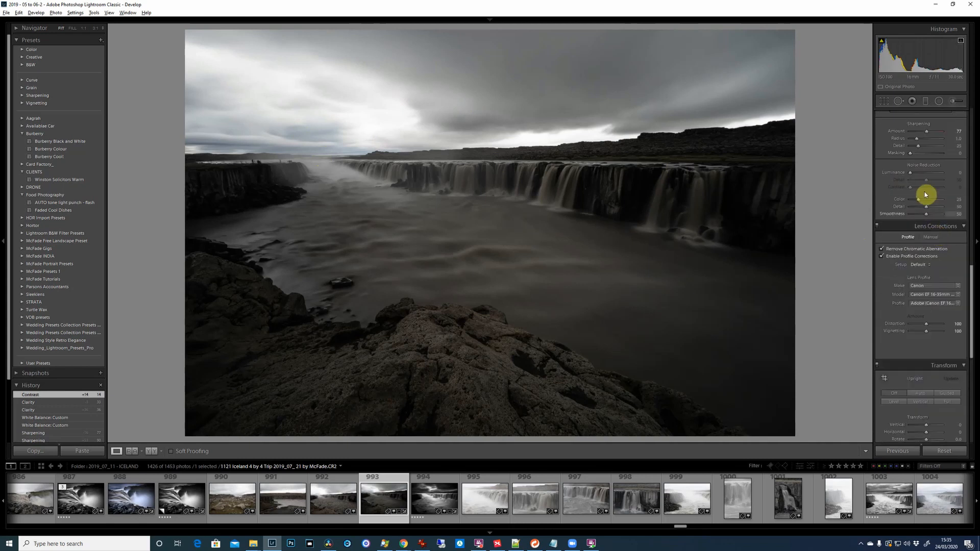
scroll(929, 197, down, 3)
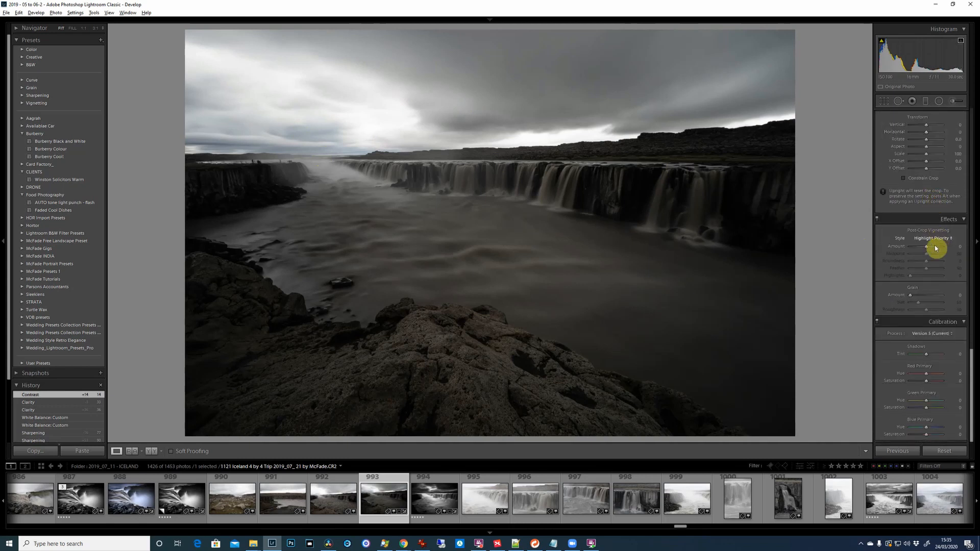
scroll(919, 259, up, 12)
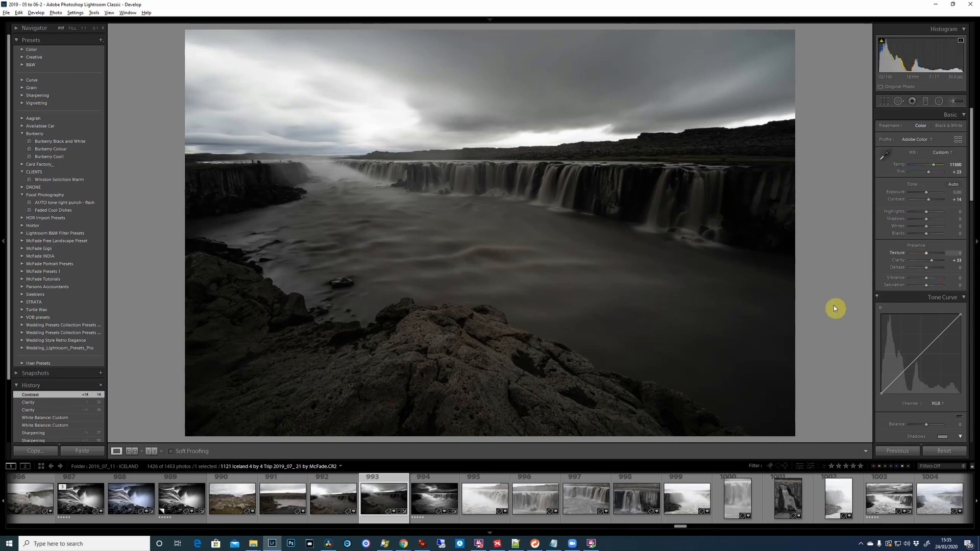
Step: Create a virtual copy of the edited waterfall photo
scroll(360, 505, up, 5)
click(418, 506)
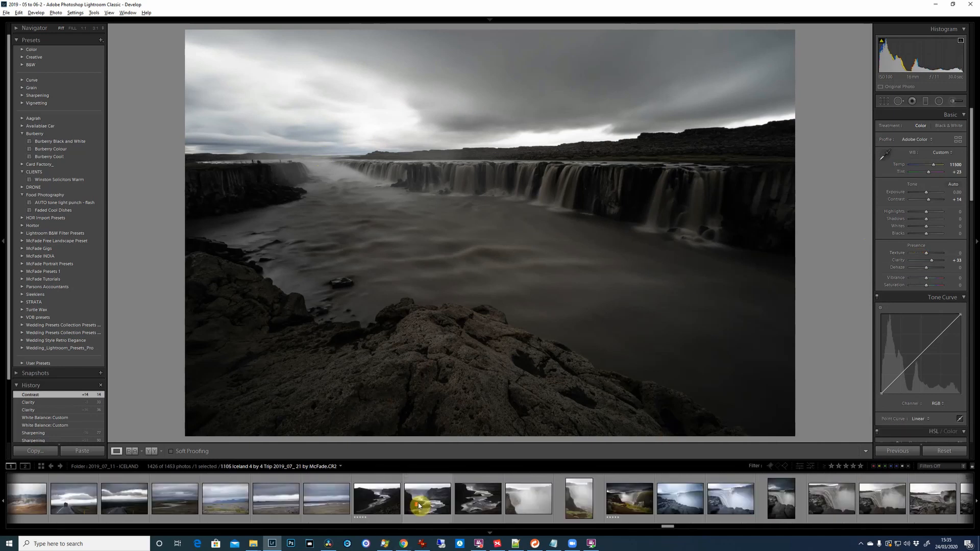
scroll(419, 506, down, 5)
click(371, 508)
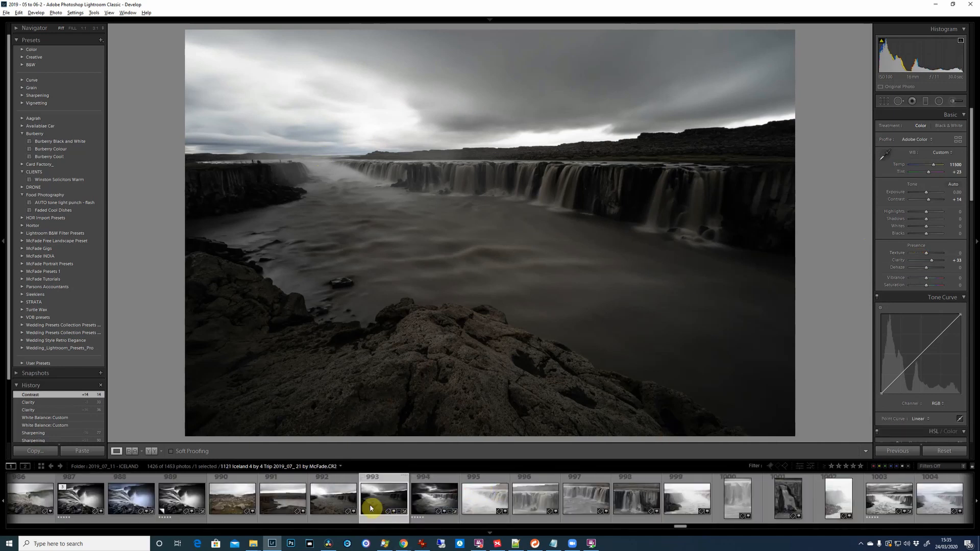
right_click(394, 494)
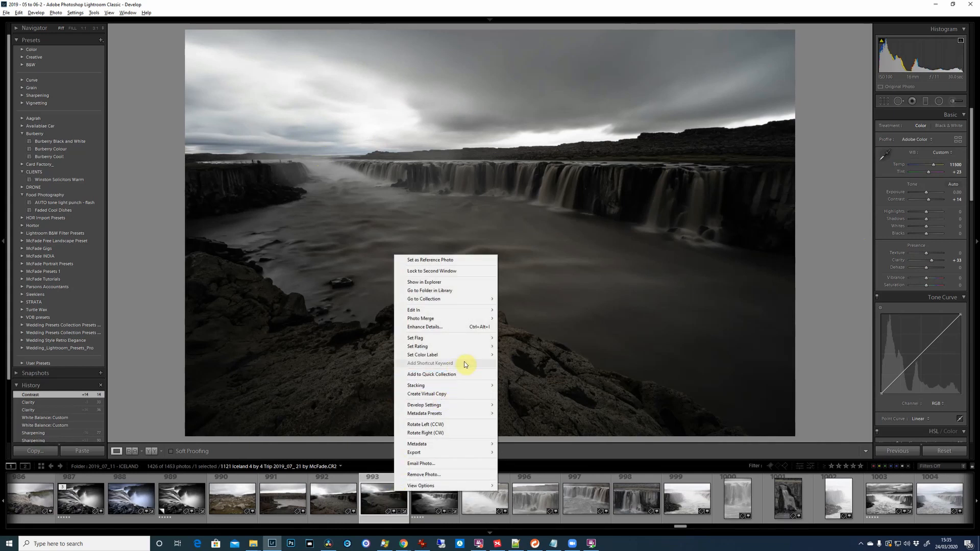
click(480, 394)
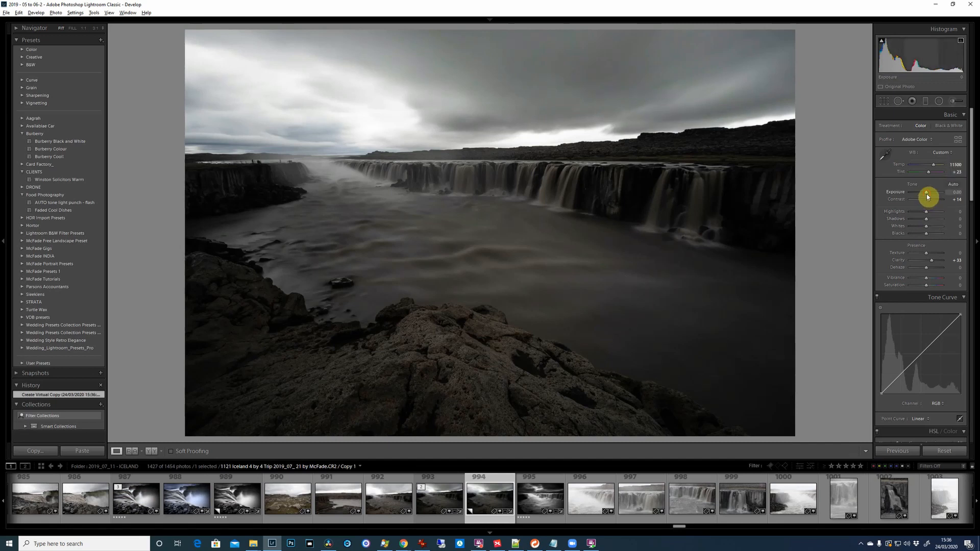
Step: Brighten the virtual copy with Exposure +1.43, Contrast +19, Highlights -40, Whites +100 and Dehaze +26
drag(928, 196, 931, 199)
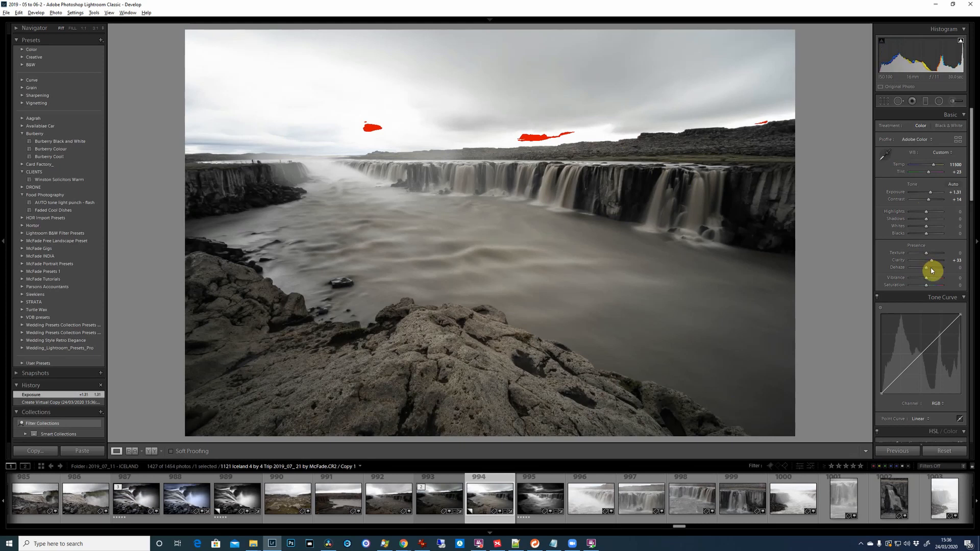
drag(933, 271, 932, 270)
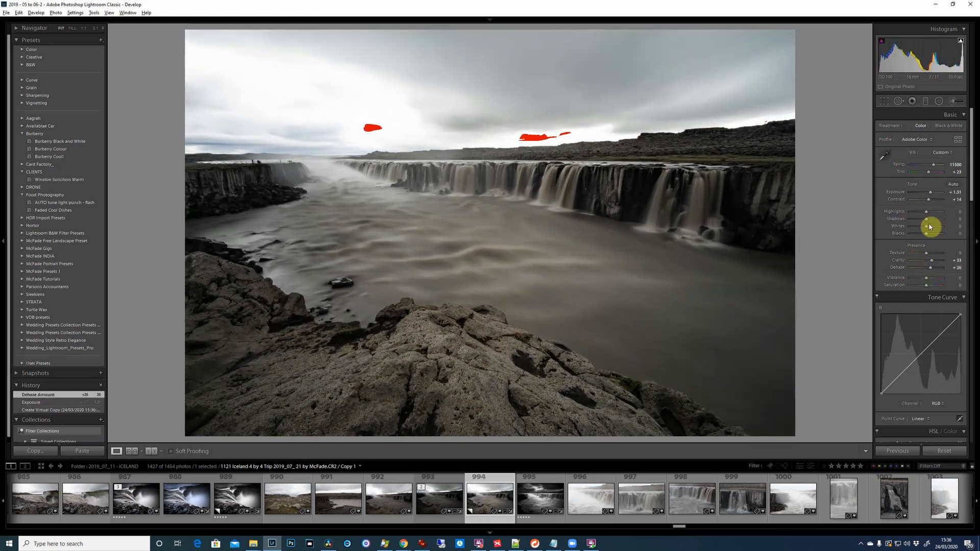
drag(935, 229, 921, 209)
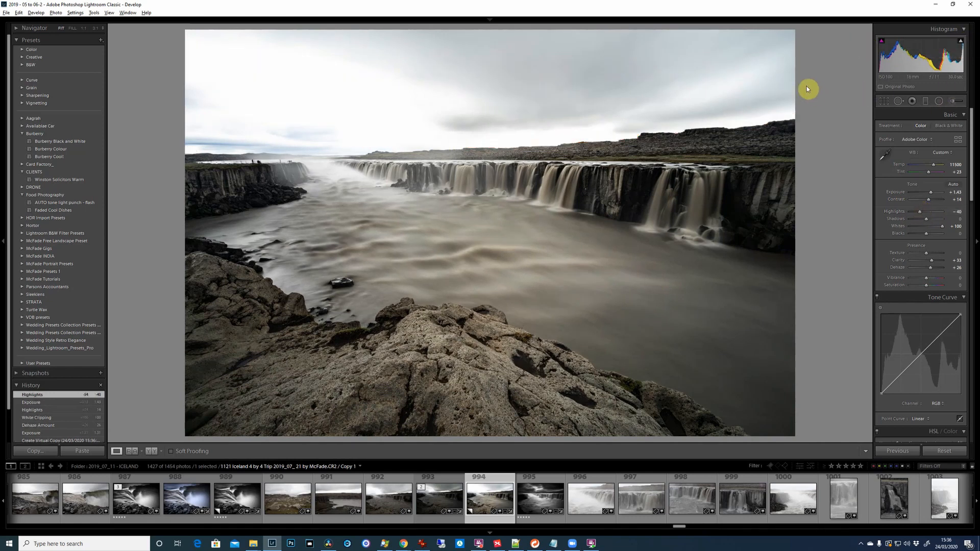
drag(924, 202, 930, 209)
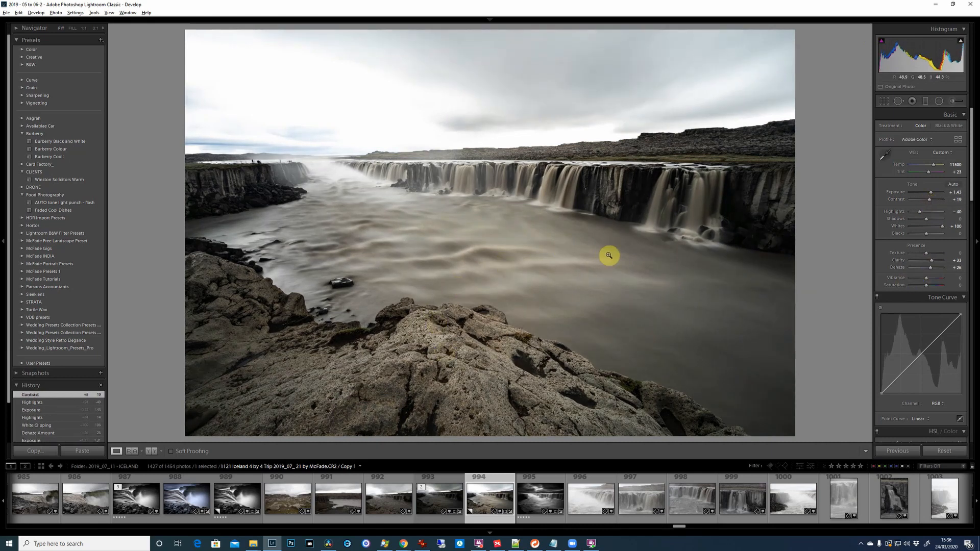
Step: Raise the virtual copy's sharpening amount to about 98
scroll(953, 221, down, 5)
scroll(938, 253, down, 5)
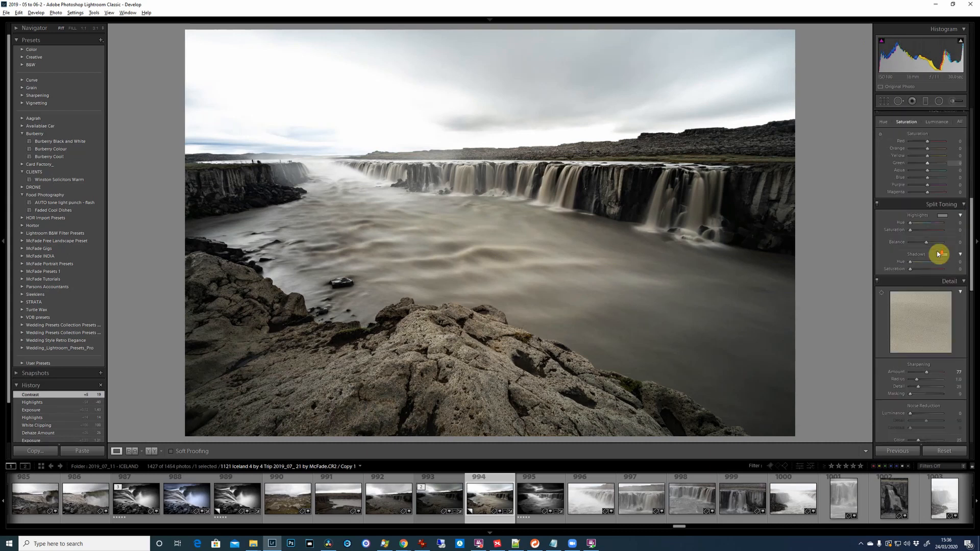
drag(926, 220, 930, 217)
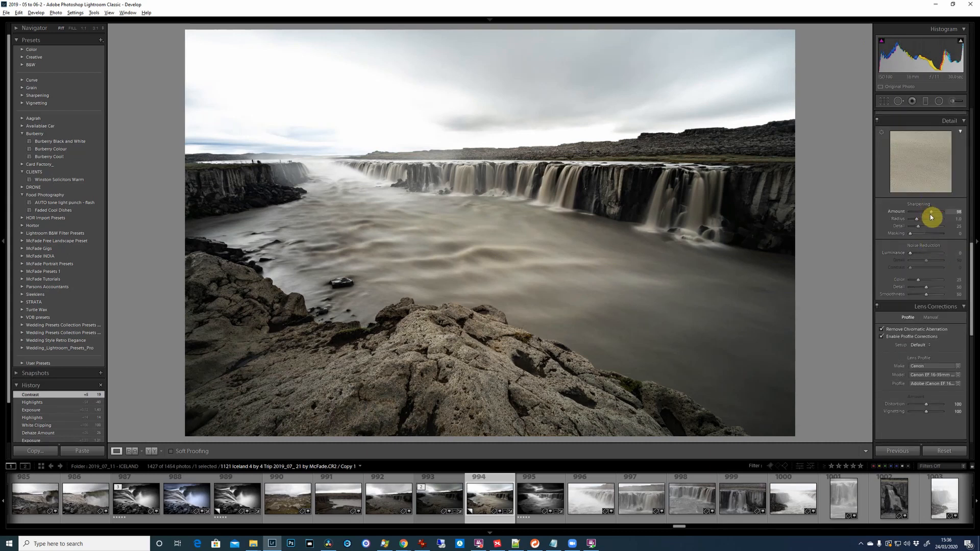
Step: Adjust the bright virtual copy's tones with Highlights +12, Shadows +38 and Blacks -7
scroll(877, 278, up, 10)
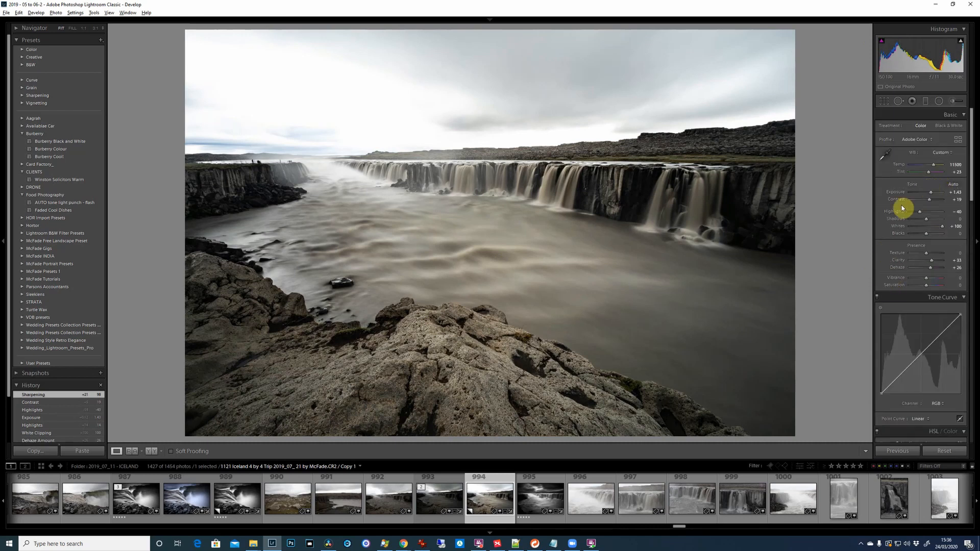
drag(927, 221, 922, 241)
click(924, 234)
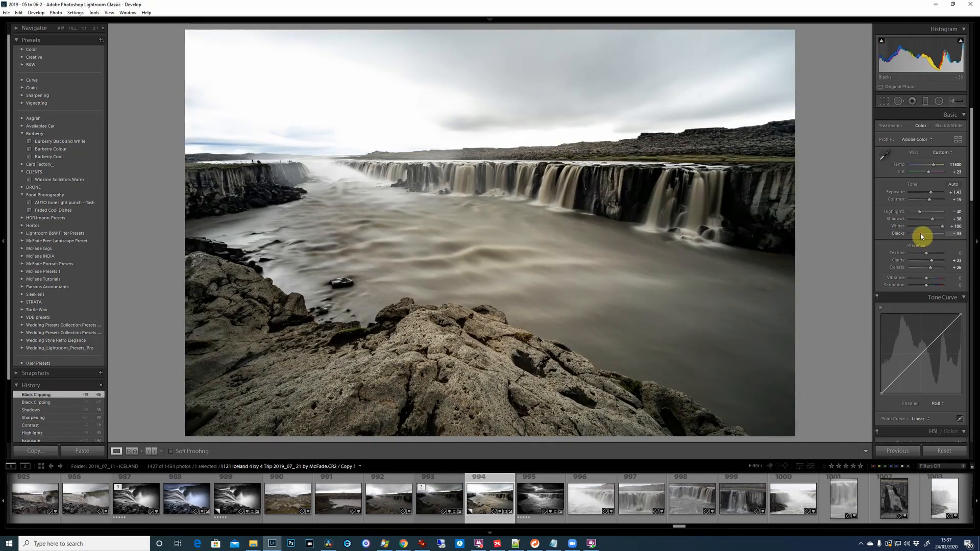
drag(942, 227, 928, 215)
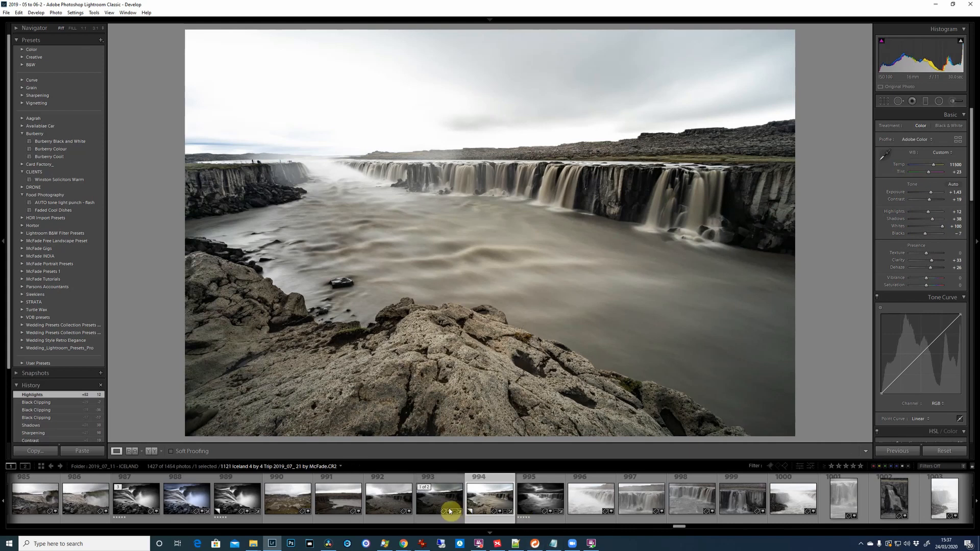
Step: Adjust the darker original photo with Highlights -88, Shadows +48 and Dehaze +24
click(431, 502)
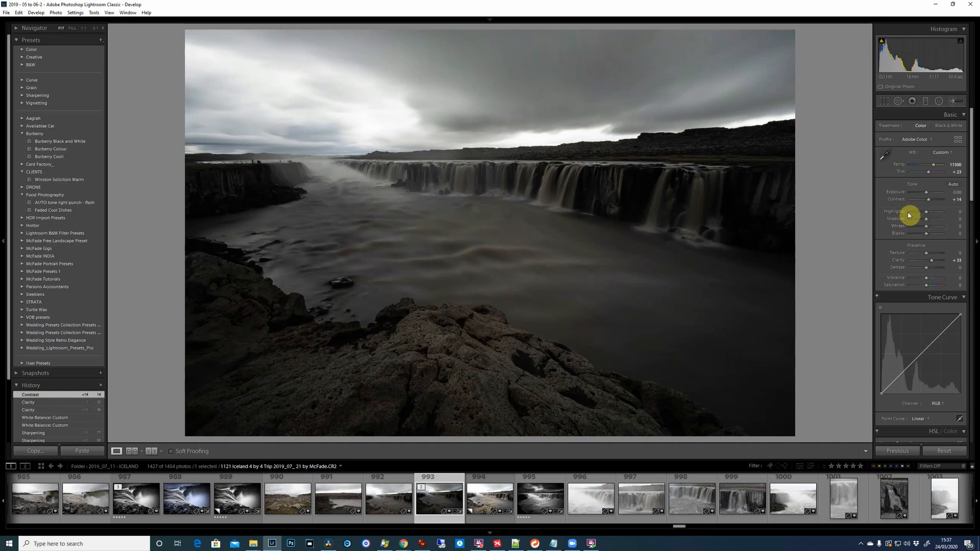
click(912, 213)
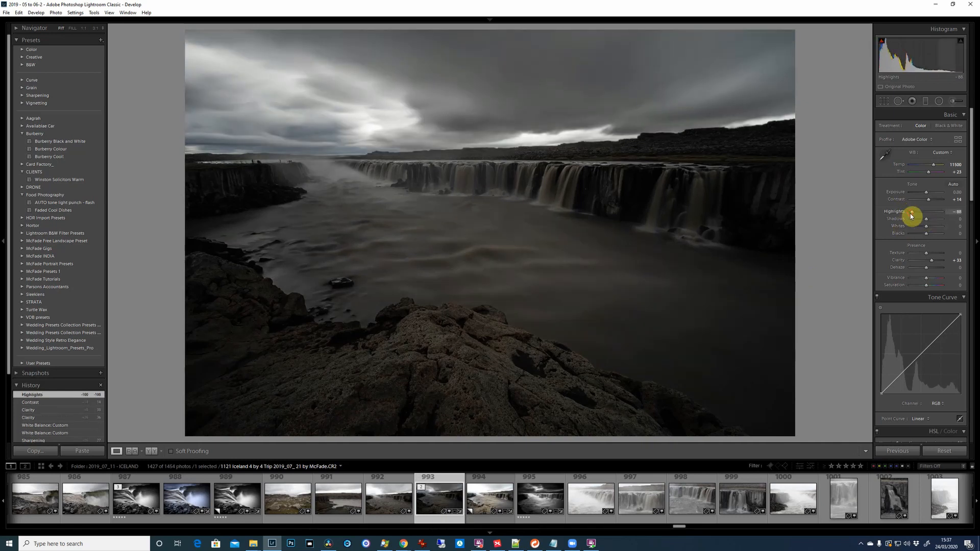
drag(926, 219, 934, 221)
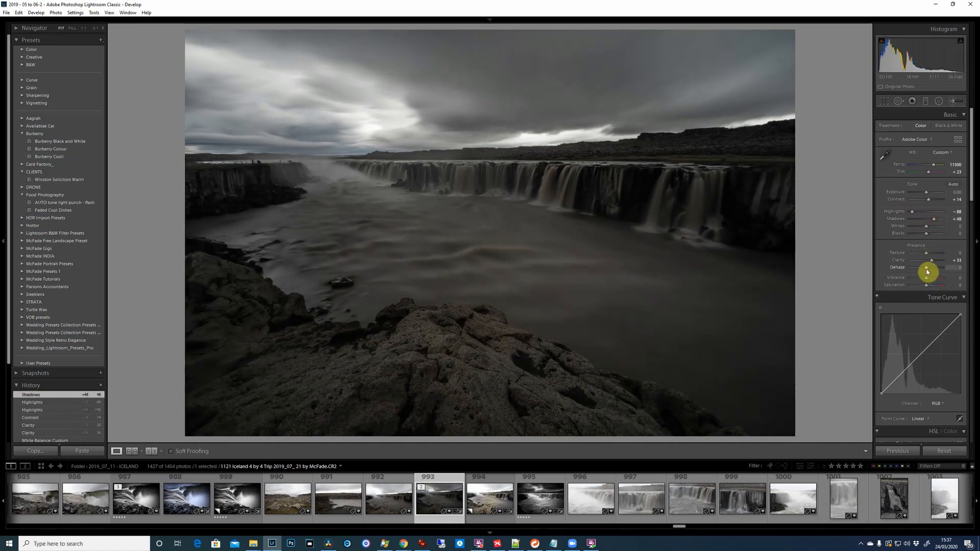
drag(927, 269, 929, 268)
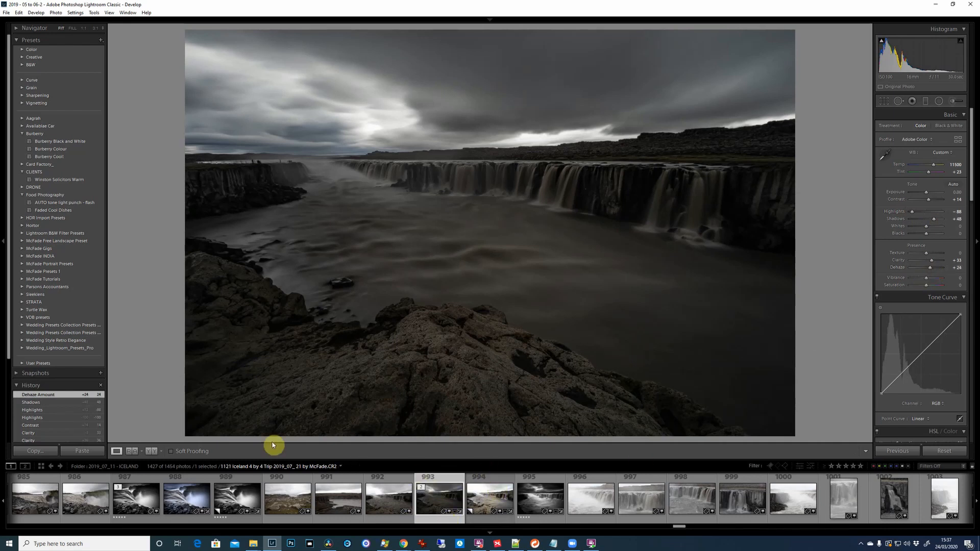
Step: Compare the two versions in Reference View, using the bright virtual copy as the reference photo
click(130, 452)
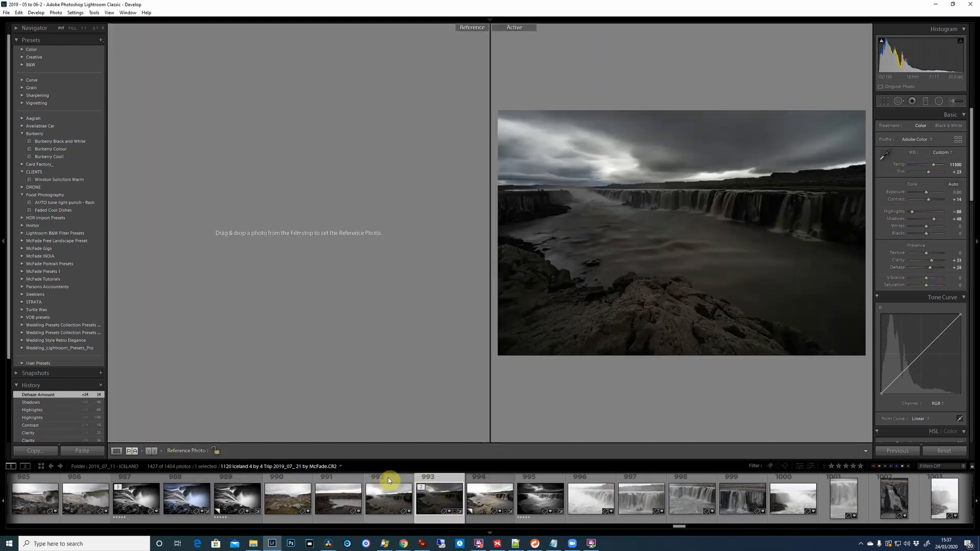
drag(490, 498, 315, 237)
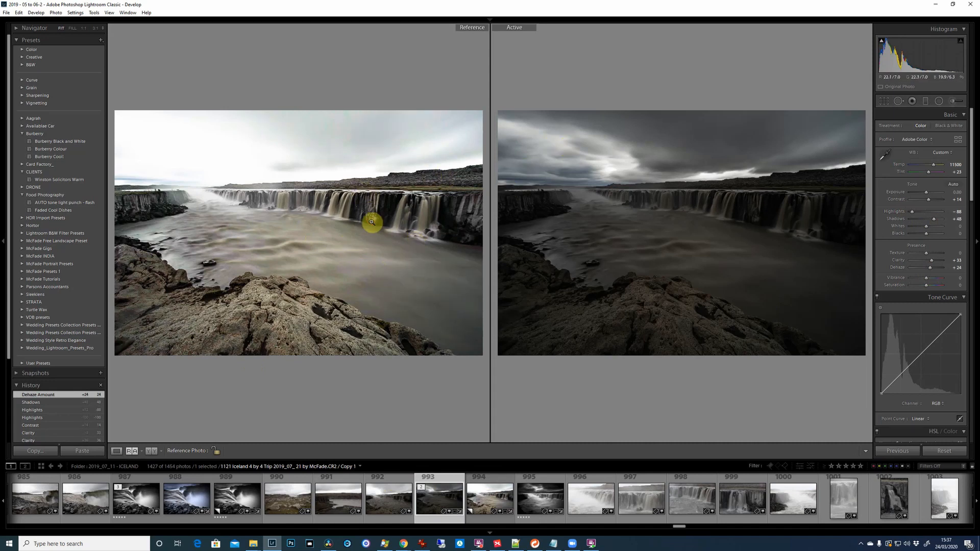
drag(372, 222, 428, 169)
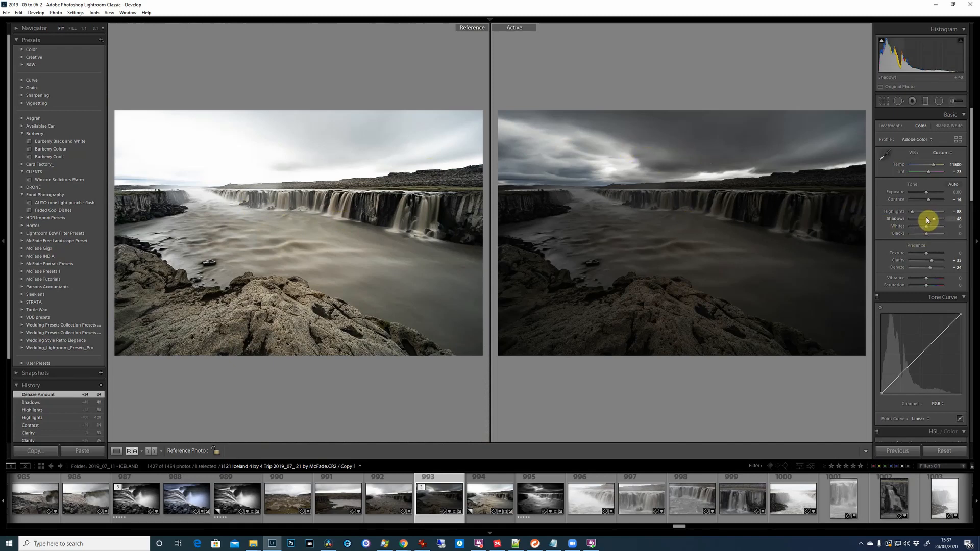
Step: Raise the darker original photo's Exposure to +0.71, keeping its white balance temperature at 11500
drag(927, 193, 929, 196)
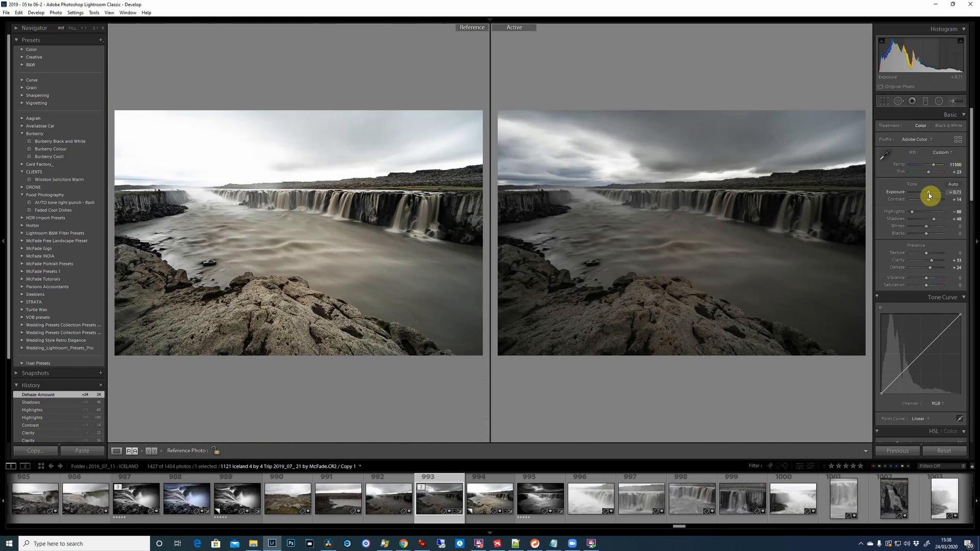
drag(929, 196, 929, 195)
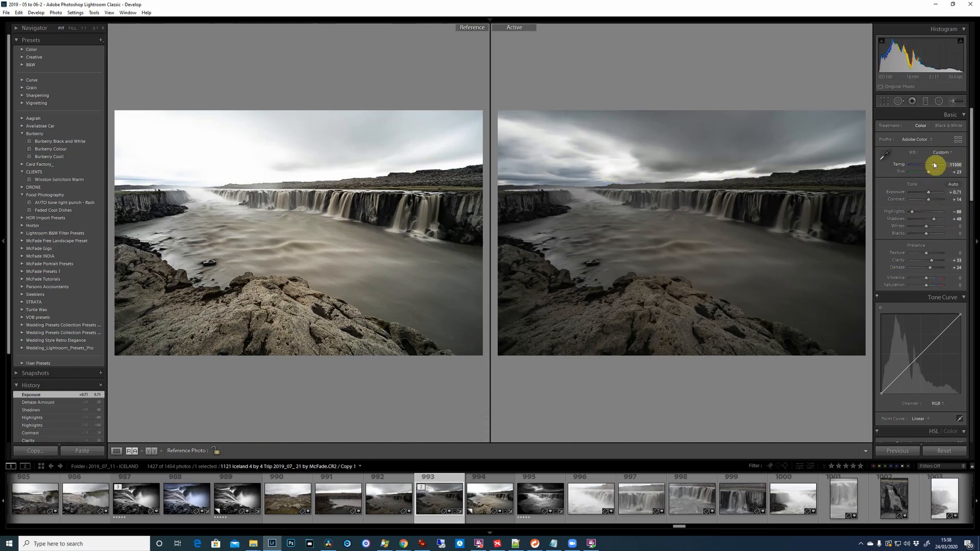
mouse_move(935, 165)
mouse_down()
mouse_move(919, 161)
mouse_move(934, 171)
mouse_up()
key(ctrl+z)
scroll(936, 234, down, 5)
scroll(937, 234, down, 5)
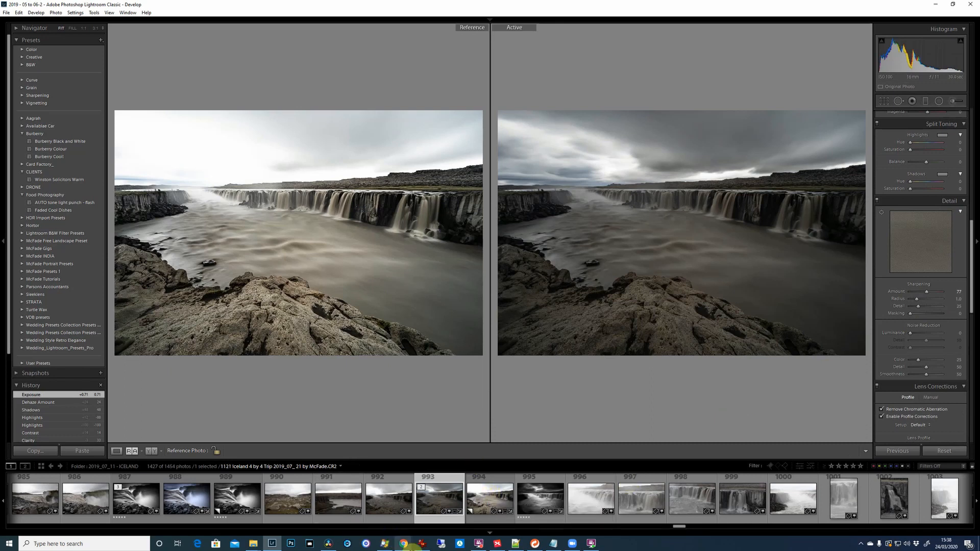
Step: Open the dark original and the bright virtual copy together as layers in Photoshop
ctrl+click(483, 499)
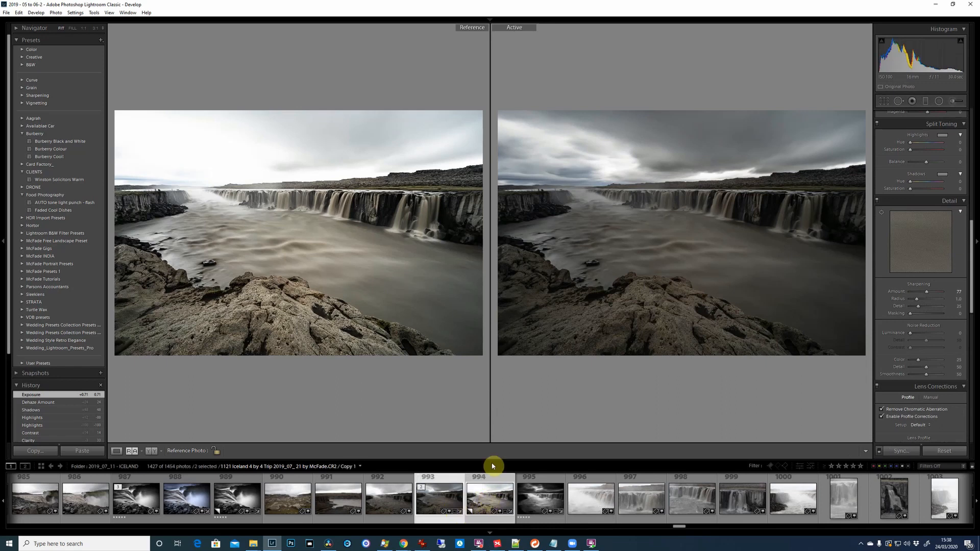
right_click(489, 494)
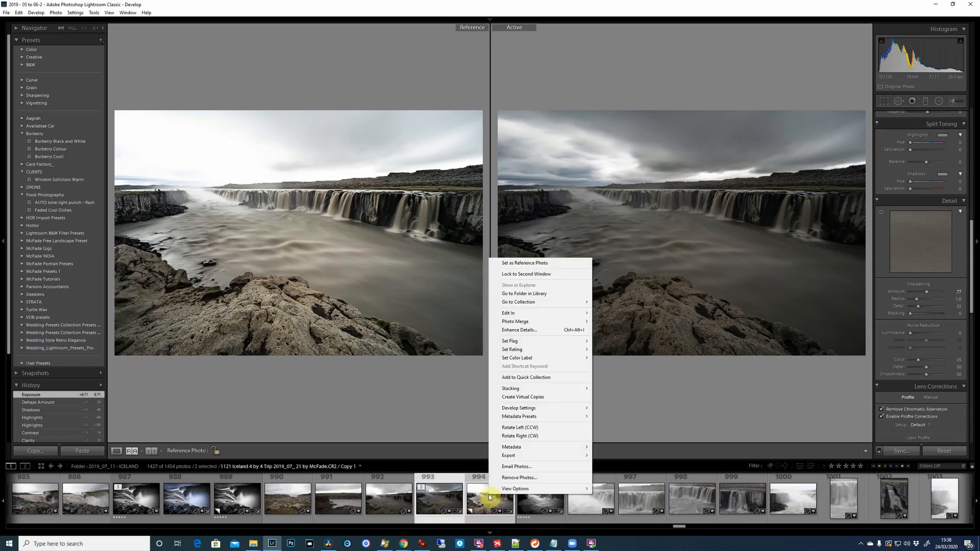
mouse_move(580, 314)
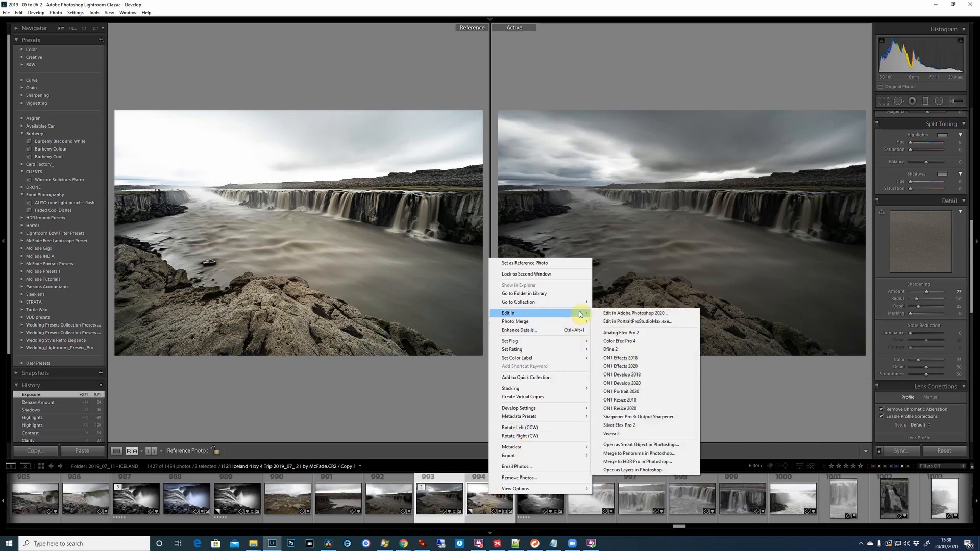
click(642, 470)
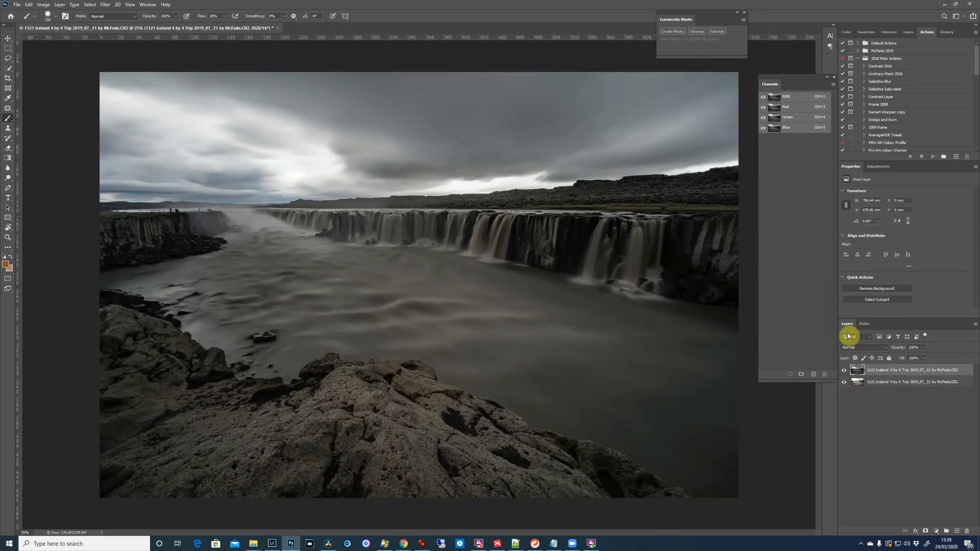
Step: Compare the two exposures by toggling the dark top layer, leave it hidden and make the bright bottom layer active
click(844, 371)
click(845, 371)
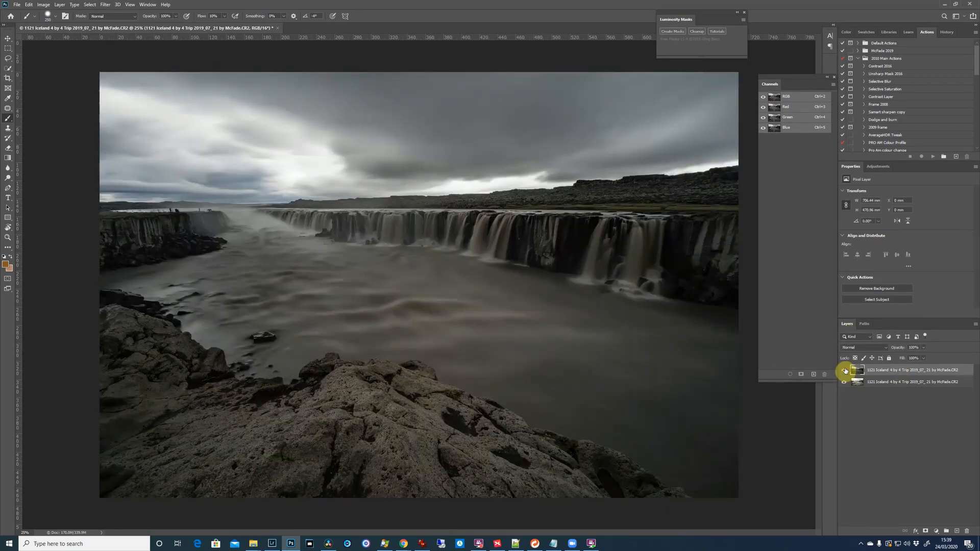
click(844, 370)
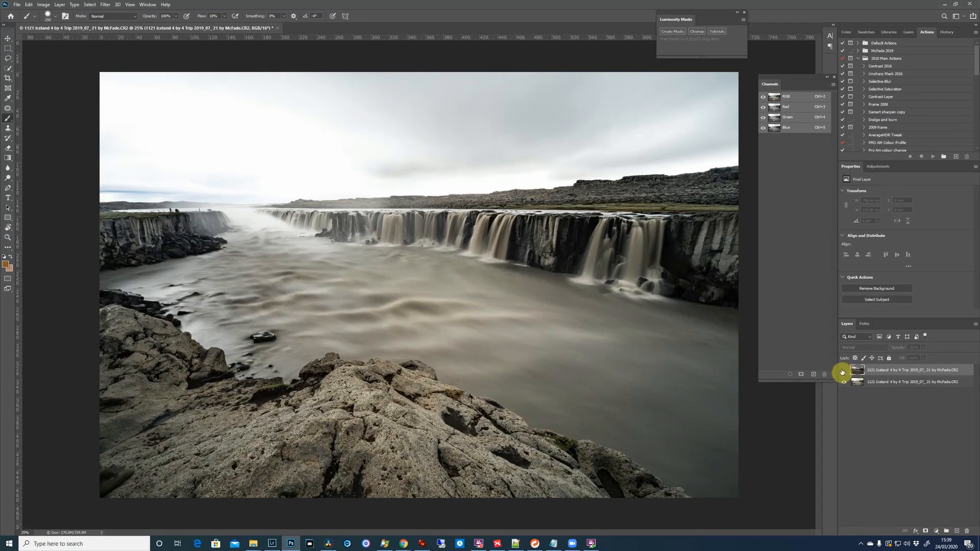
click(868, 383)
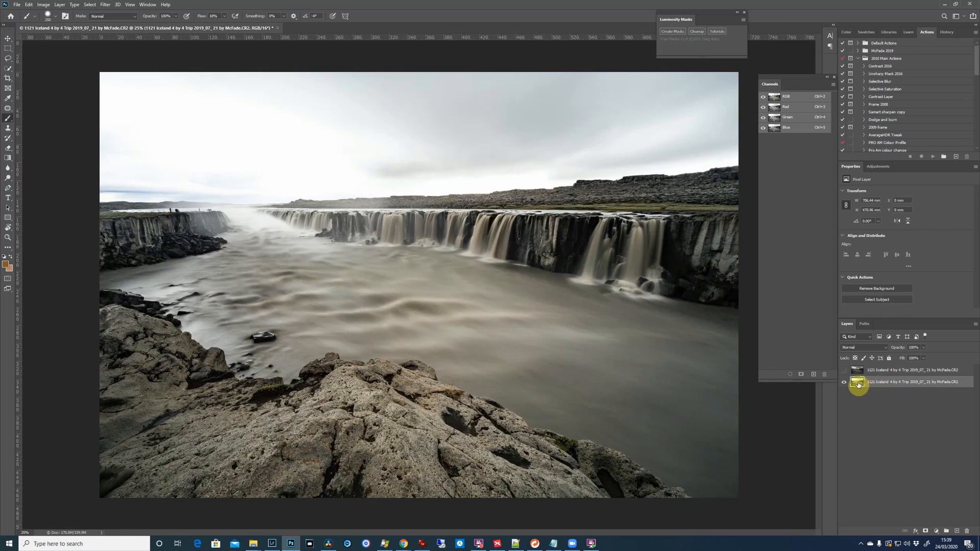
Step: Try to select the subject of the bright layer automatically with Select Subject
click(90, 4)
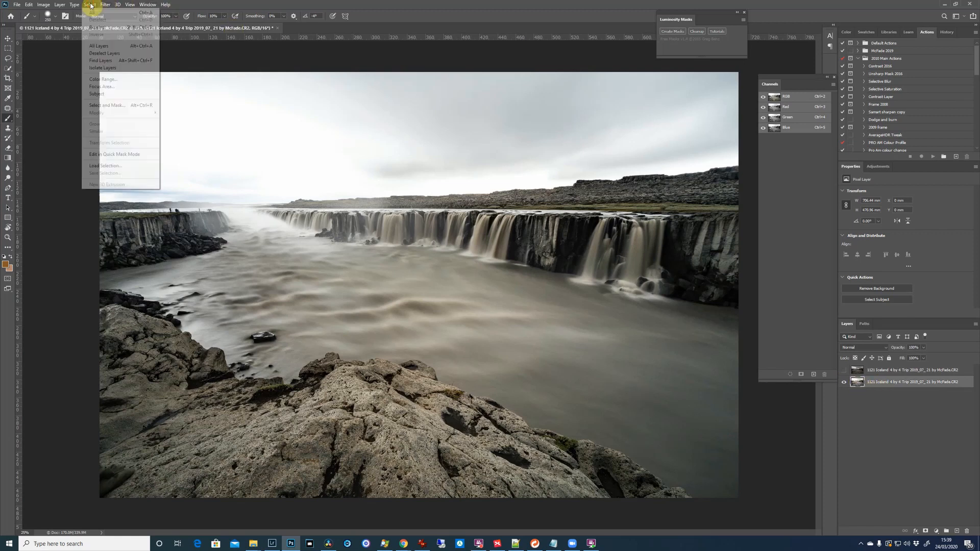
click(146, 95)
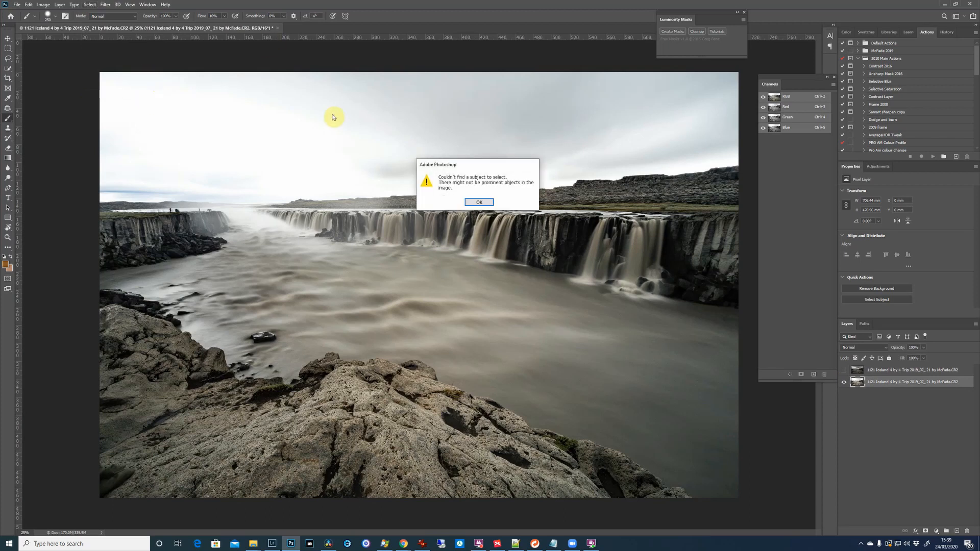
click(478, 203)
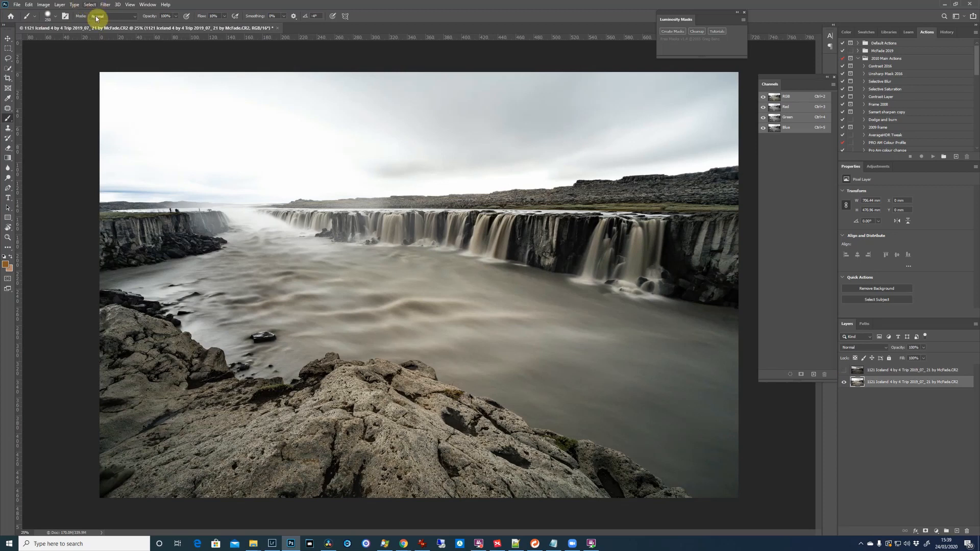
Step: Select the rocks, water and waterfall up to the horizon with the Quick Selection tool
click(9, 69)
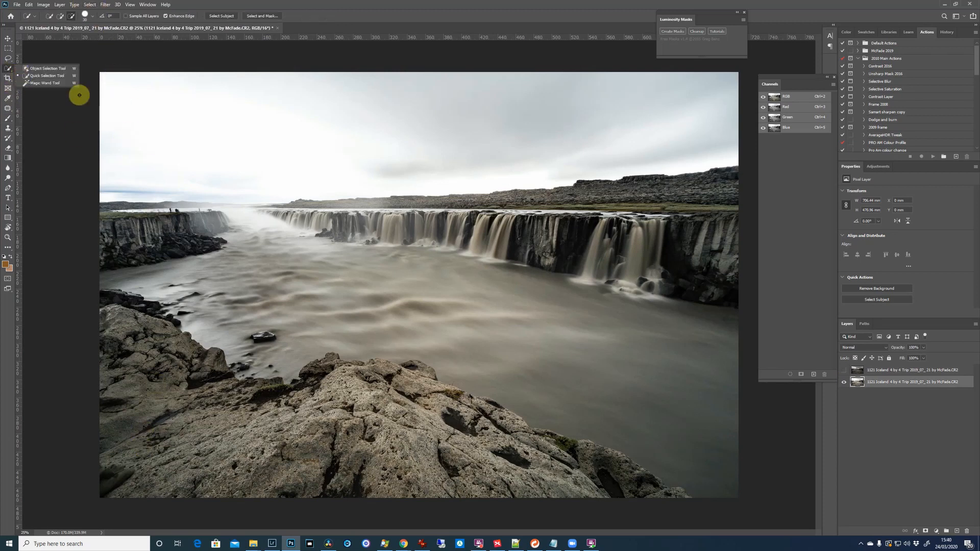
click(54, 75)
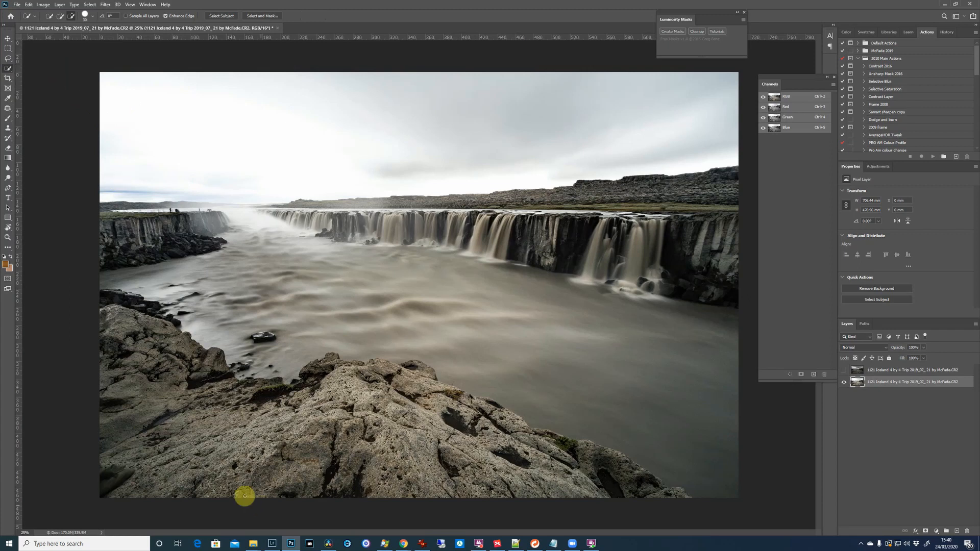
mouse_move(244, 496)
mouse_down()
mouse_move(136, 470)
mouse_move(105, 488)
mouse_move(239, 445)
mouse_up()
mouse_move(373, 432)
mouse_down()
mouse_move(547, 448)
mouse_move(672, 431)
mouse_move(704, 401)
mouse_move(703, 279)
mouse_move(715, 215)
mouse_move(568, 272)
mouse_move(513, 314)
mouse_move(390, 335)
mouse_move(301, 332)
mouse_move(102, 415)
mouse_move(121, 451)
mouse_move(100, 247)
mouse_move(241, 252)
mouse_move(356, 230)
mouse_move(591, 227)
mouse_move(720, 203)
mouse_move(736, 176)
mouse_move(650, 198)
mouse_move(376, 219)
mouse_up()
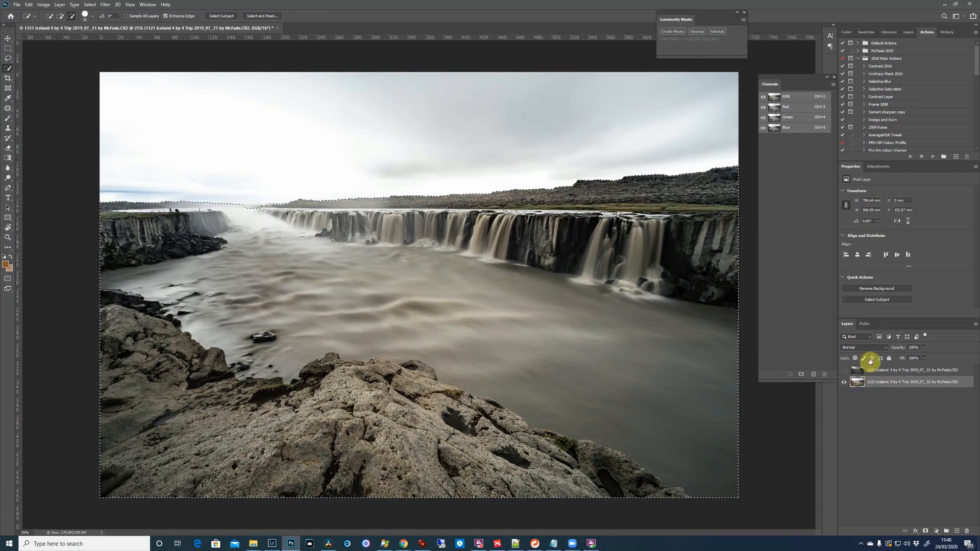
Step: Show and activate the dark top layer, invert the selection to the sky, and add it as a layer mask
click(887, 370)
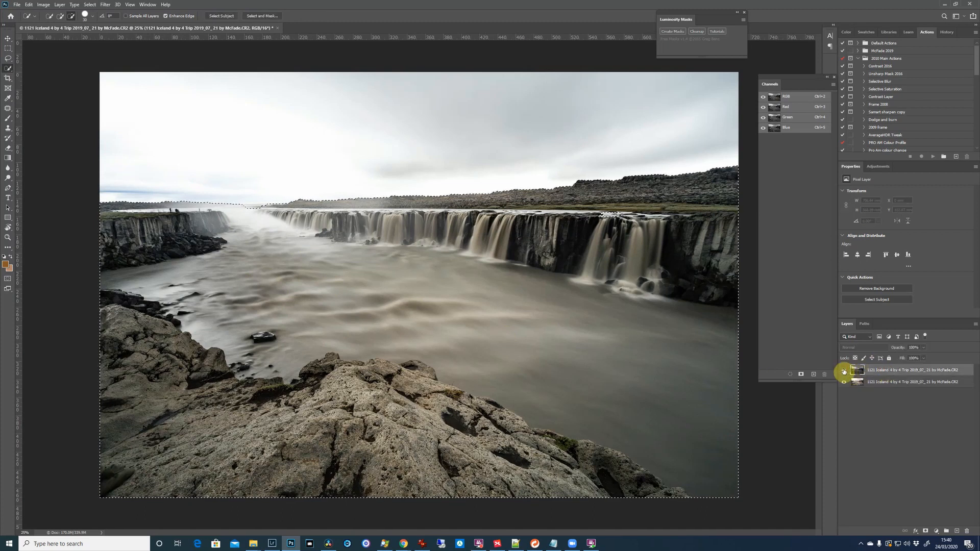
click(843, 370)
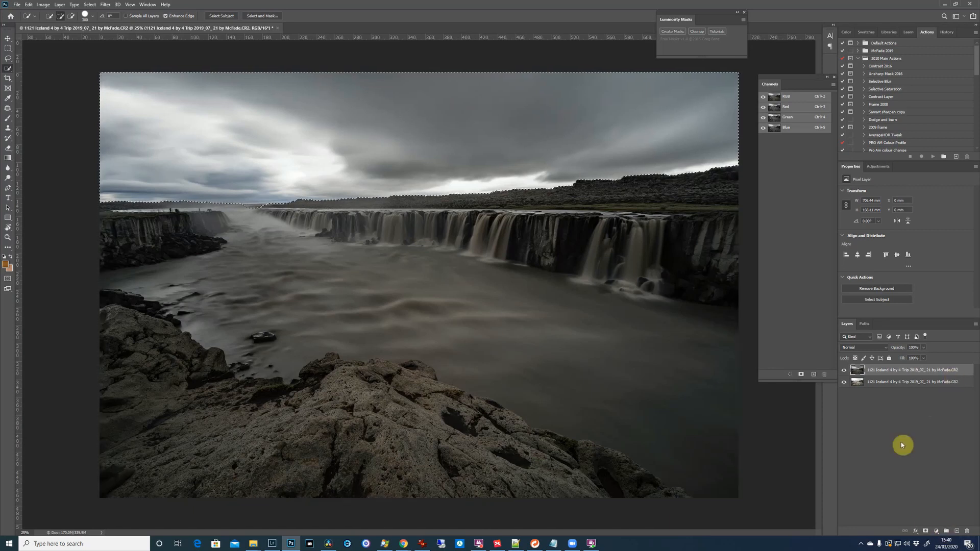
click(926, 531)
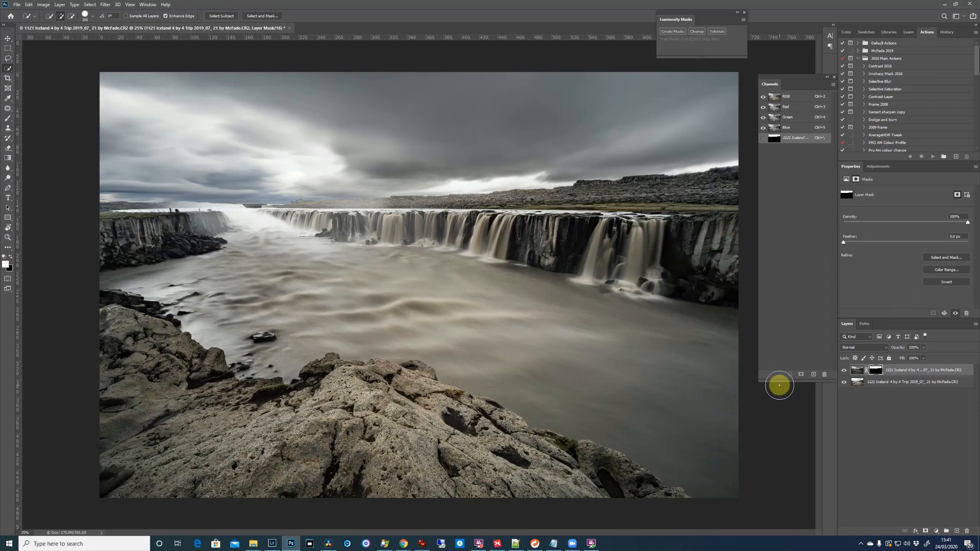
Step: Paint white on the dark layer's mask along the horizon with a soft brush at 5% flow to blend the sky edge
key(ctrl+plus)
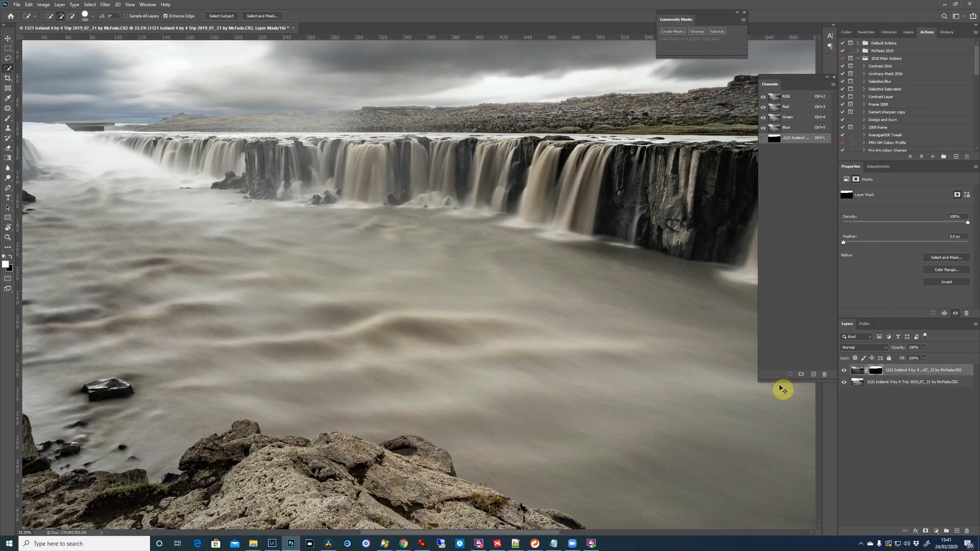
key(ctrl+plus)
drag(245, 277, 571, 319)
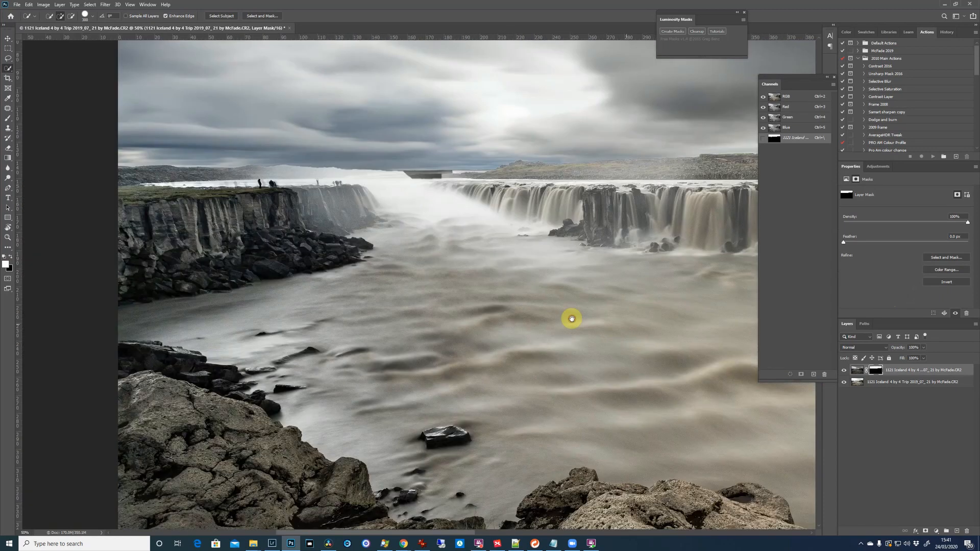
scroll(477, 271, up, 5)
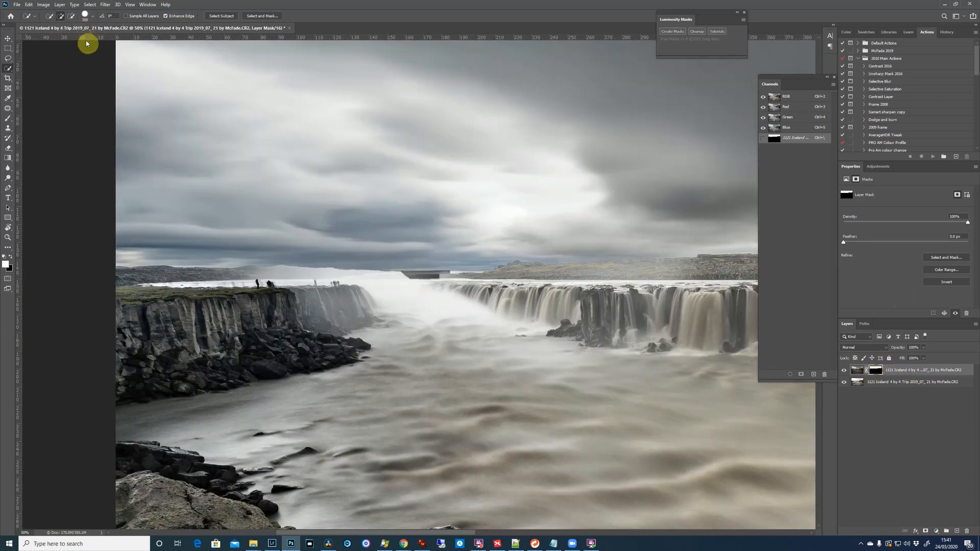
key(b)
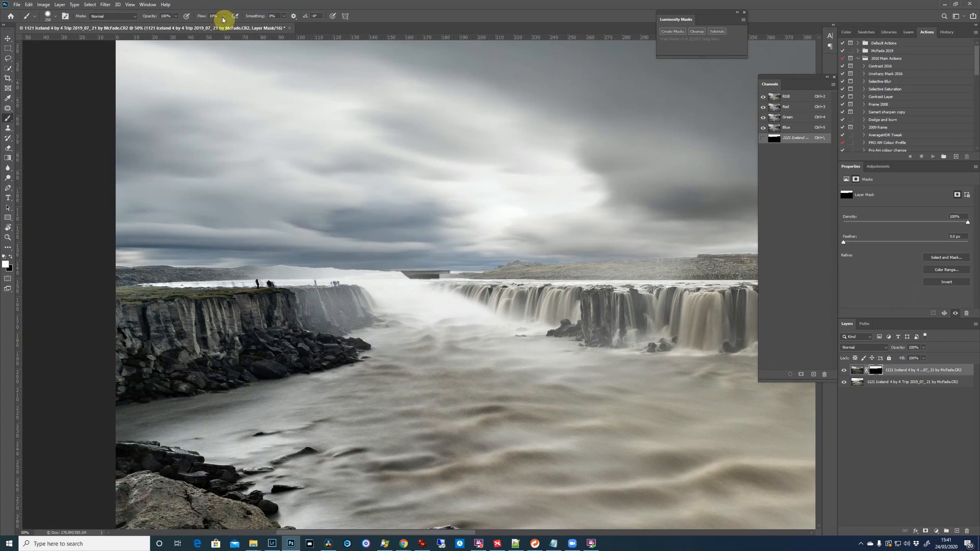
drag(223, 29, 224, 29)
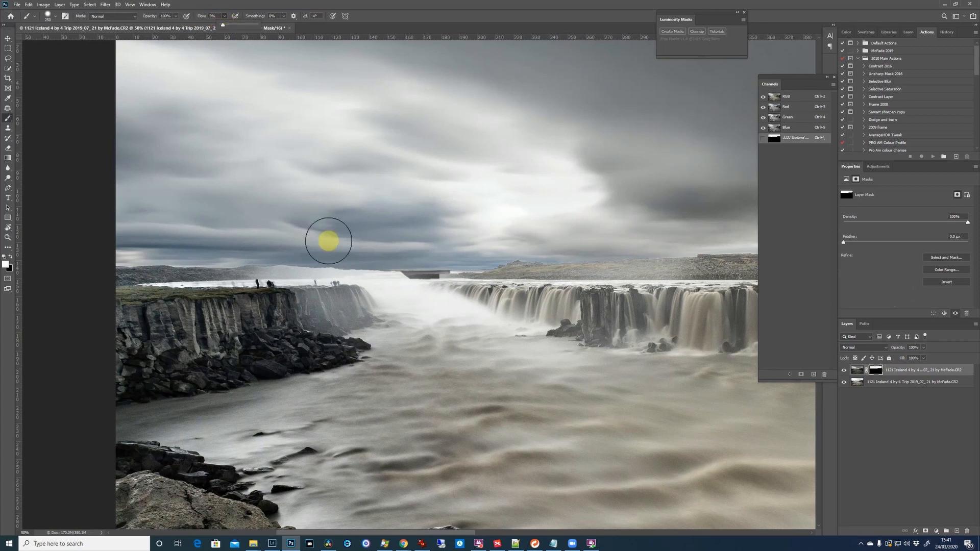
mouse_move(263, 262)
mouse_down()
mouse_move(410, 258)
mouse_move(316, 251)
mouse_move(347, 248)
mouse_move(430, 254)
mouse_move(394, 260)
mouse_move(491, 251)
mouse_move(333, 265)
mouse_move(419, 270)
mouse_move(393, 265)
mouse_move(519, 240)
mouse_move(312, 264)
mouse_move(156, 258)
mouse_move(176, 251)
mouse_move(164, 243)
mouse_move(441, 244)
mouse_move(406, 260)
mouse_move(444, 240)
mouse_move(499, 243)
mouse_move(486, 251)
mouse_move(703, 221)
mouse_move(517, 233)
mouse_move(525, 179)
mouse_move(585, 246)
mouse_move(605, 294)
mouse_move(551, 310)
mouse_move(532, 290)
mouse_move(749, 280)
mouse_move(585, 287)
mouse_move(603, 278)
mouse_up()
key(x)
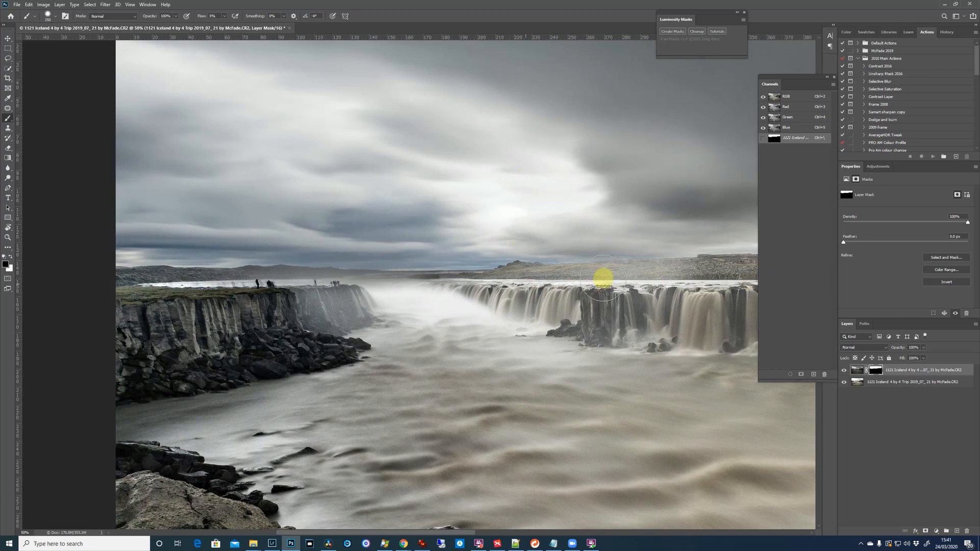
Step: Compare the sky blend along the horizon with the dark masked layer hidden and shown
mouse_move(507, 287)
mouse_down()
mouse_move(499, 277)
mouse_move(509, 274)
mouse_move(707, 263)
mouse_move(794, 269)
mouse_move(678, 324)
mouse_move(510, 440)
mouse_move(411, 407)
mouse_move(814, 376)
mouse_move(505, 413)
mouse_move(936, 385)
mouse_move(710, 354)
mouse_up()
key(ctrl+minus)
key(ctrl+minus)
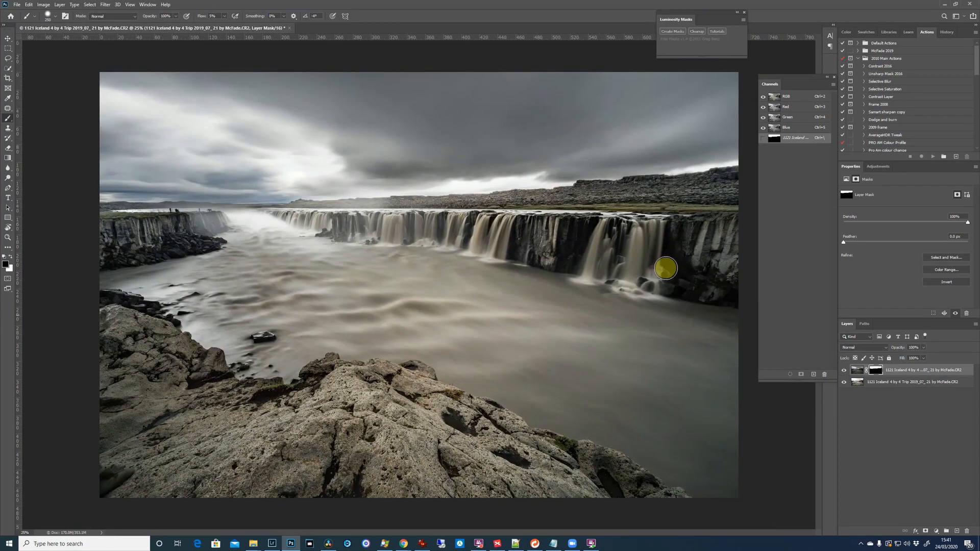
mouse_move(726, 167)
mouse_down()
mouse_move(621, 201)
mouse_move(630, 168)
mouse_move(525, 185)
mouse_move(667, 164)
mouse_move(599, 192)
mouse_move(647, 175)
mouse_move(510, 210)
mouse_move(538, 188)
mouse_move(361, 206)
mouse_move(503, 233)
mouse_up()
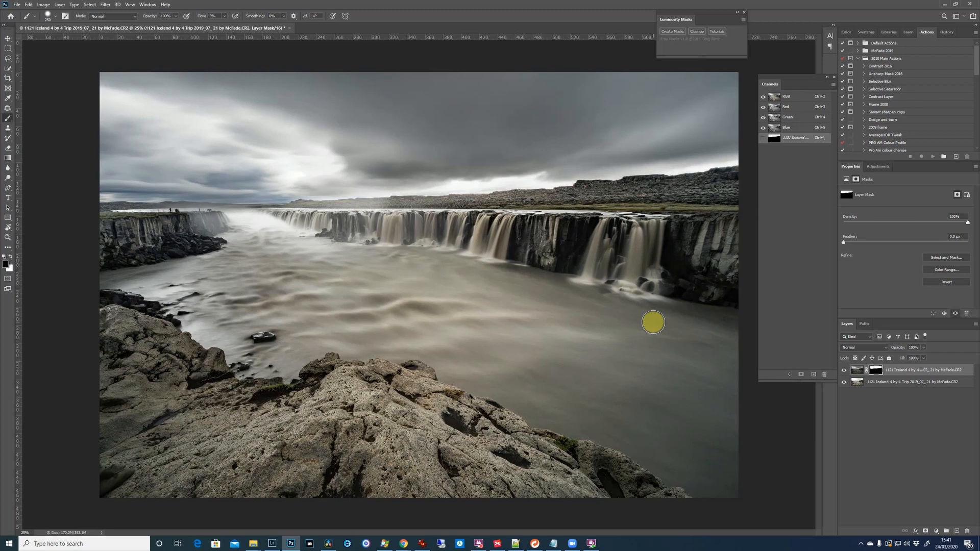
click(844, 373)
click(844, 373)
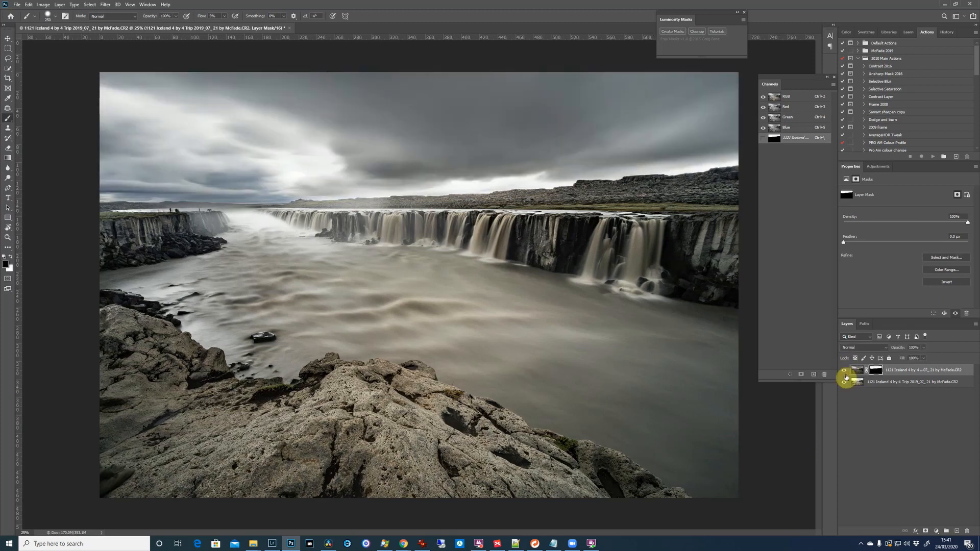
click(843, 371)
click(844, 372)
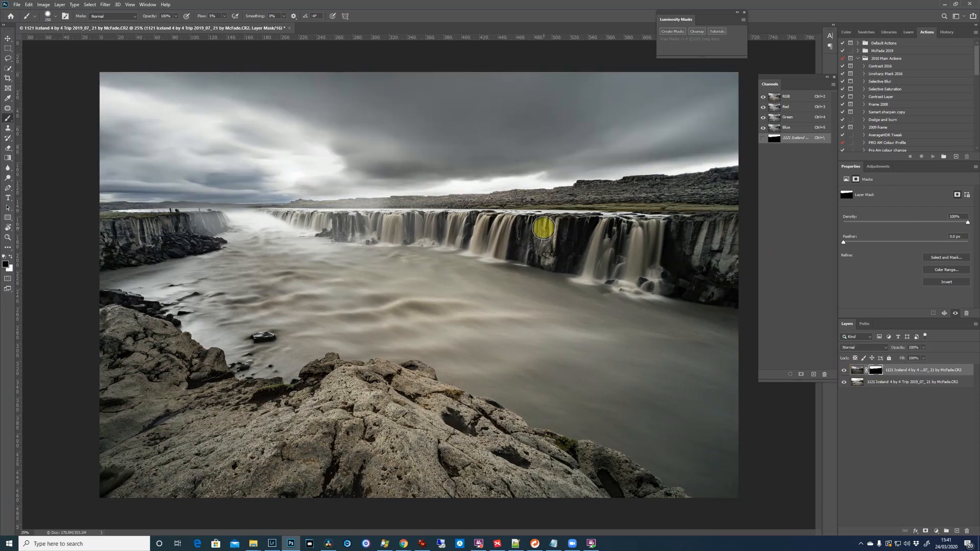
Step: Paint white with the soft brush on the dark layer's mask over the misty horizon beyond the head of the falls
scroll(545, 232, up, 2)
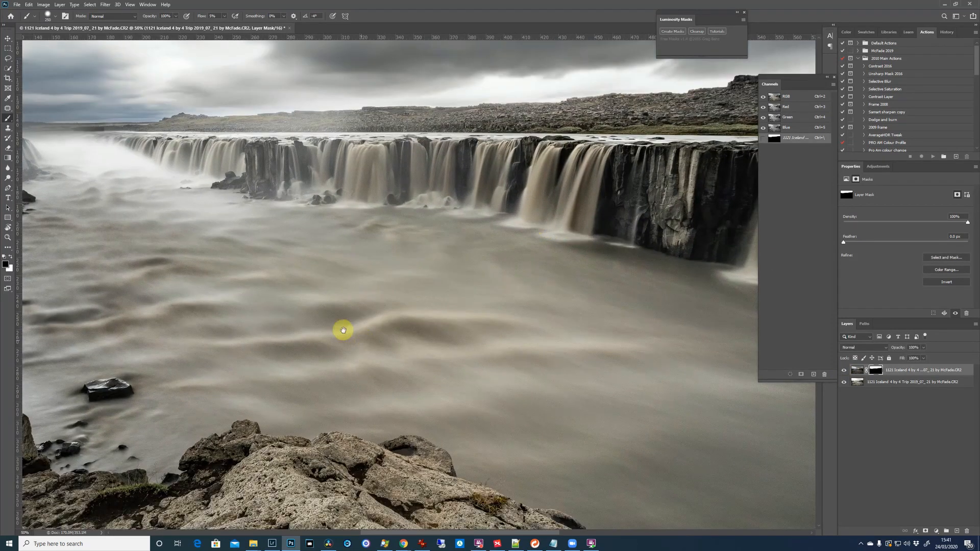
drag(445, 414, 537, 508)
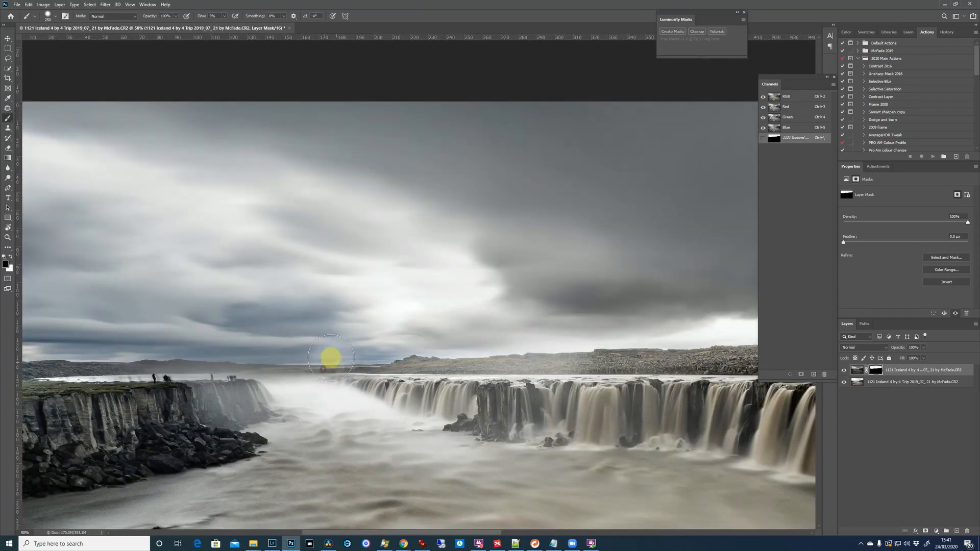
key(x)
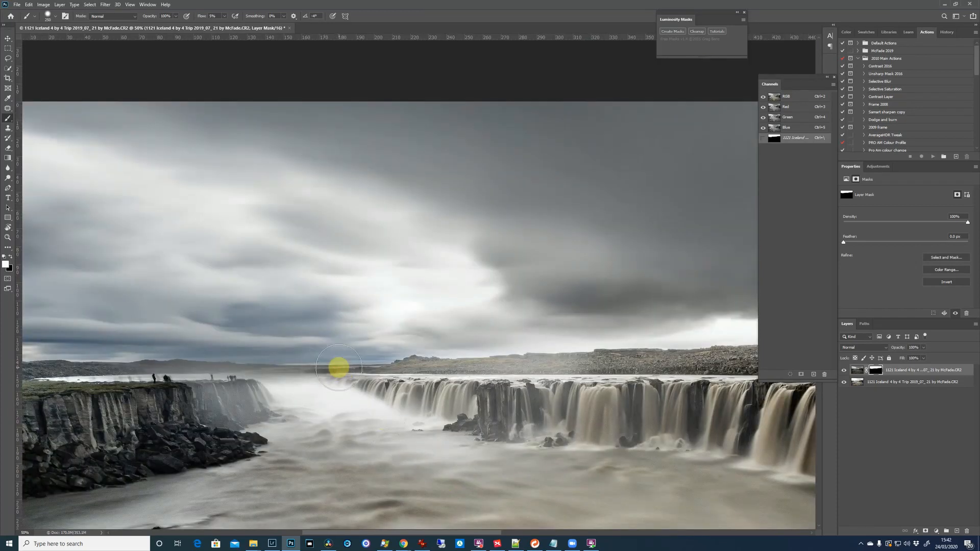
mouse_move(339, 373)
mouse_down()
mouse_move(265, 351)
mouse_move(321, 383)
mouse_move(275, 395)
mouse_move(307, 375)
mouse_move(357, 384)
mouse_move(304, 383)
mouse_move(381, 383)
mouse_move(338, 376)
mouse_move(530, 359)
mouse_move(281, 357)
mouse_move(256, 347)
mouse_move(171, 356)
mouse_move(206, 366)
mouse_move(58, 342)
mouse_move(172, 358)
mouse_move(75, 355)
mouse_move(242, 362)
mouse_move(78, 374)
mouse_move(286, 380)
mouse_move(405, 496)
mouse_move(402, 375)
mouse_move(384, 353)
mouse_move(332, 330)
mouse_move(383, 283)
mouse_move(454, 289)
mouse_up()
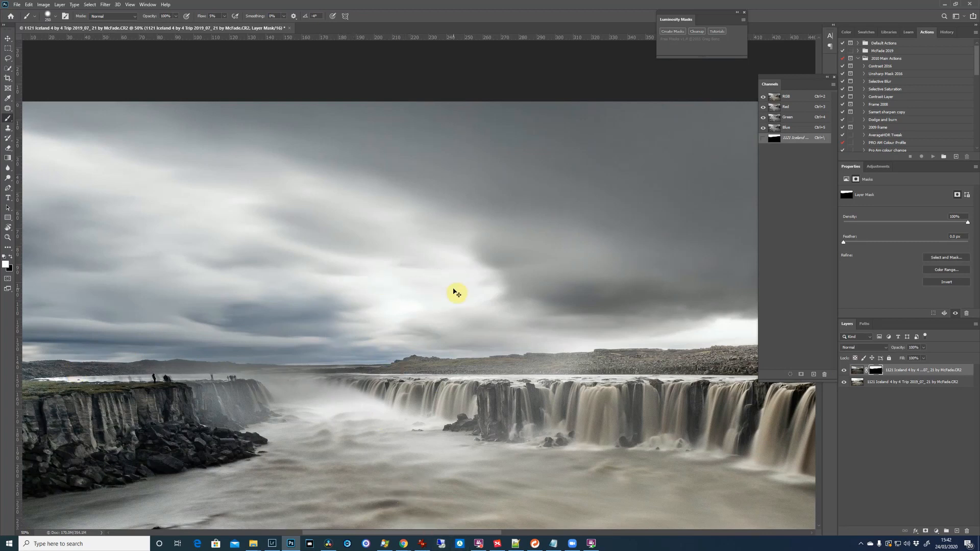
Step: Paint black on the dark layer's mask over the mist between the cliff and the waterfall to bring back the brighter version
key(ctrl+minus)
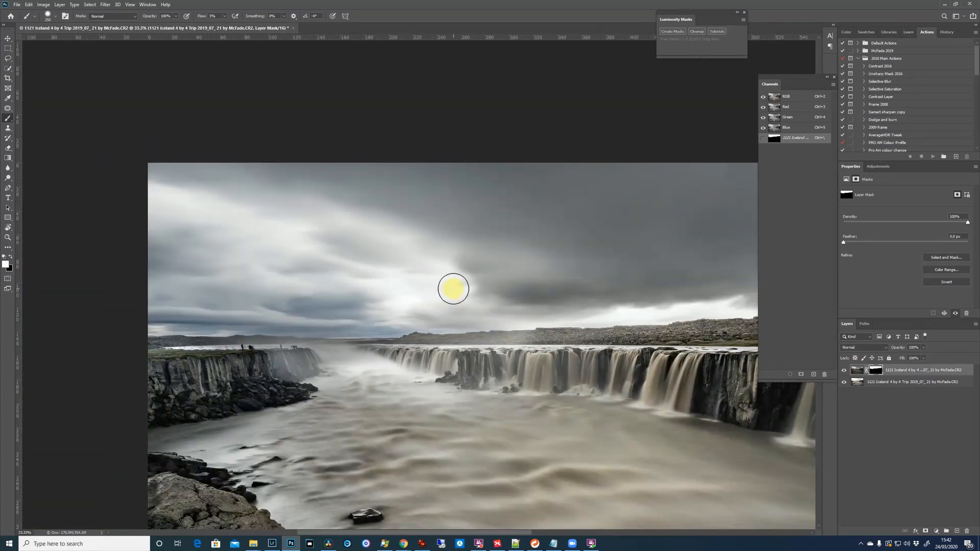
mouse_move(453, 289)
mouse_down()
mouse_move(361, 354)
mouse_move(376, 357)
mouse_move(364, 400)
mouse_up()
key(x)
click(329, 362)
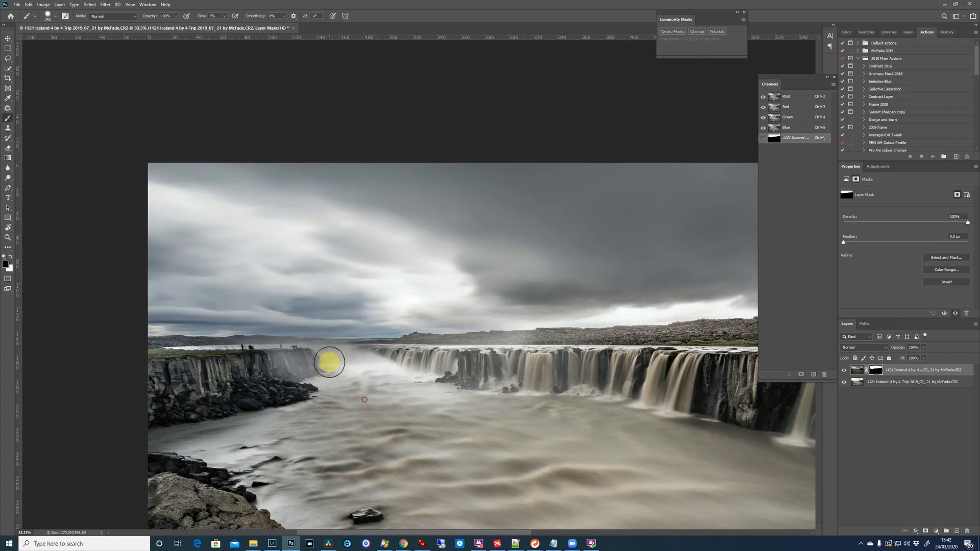
mouse_move(330, 362)
mouse_down()
mouse_move(361, 368)
mouse_move(468, 421)
mouse_move(529, 420)
mouse_up()
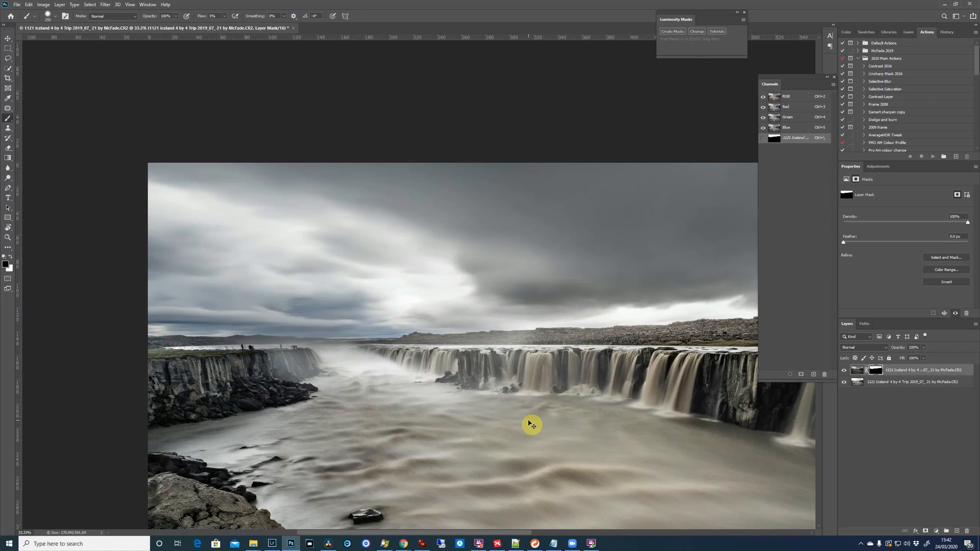
key(ctrl+0)
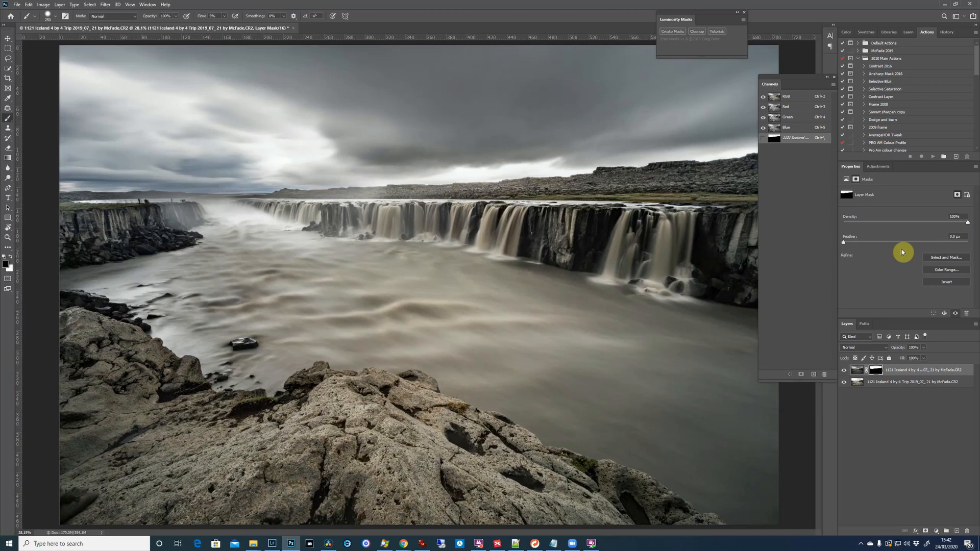
Step: Add a Black & White adjustment layer above the masked dark layer
click(936, 533)
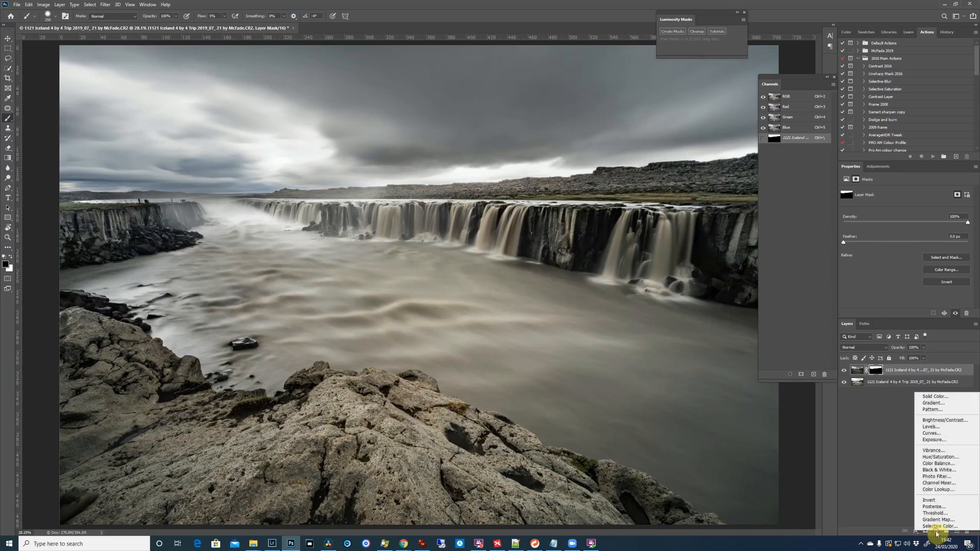
click(898, 470)
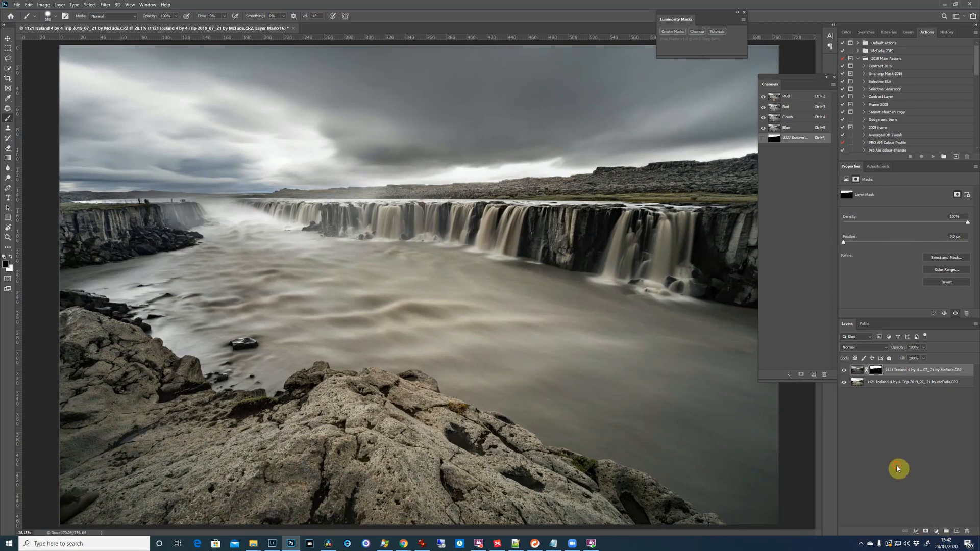
click(935, 532)
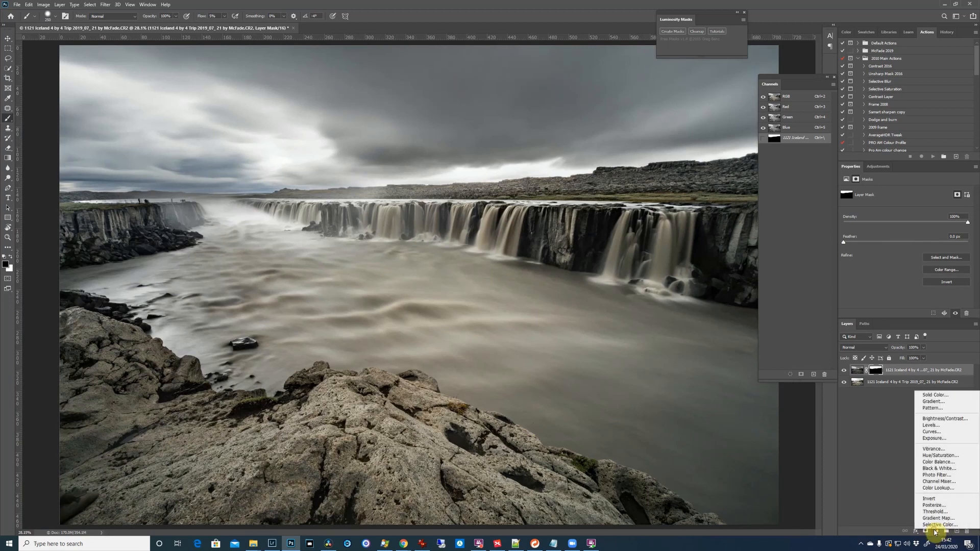
click(939, 468)
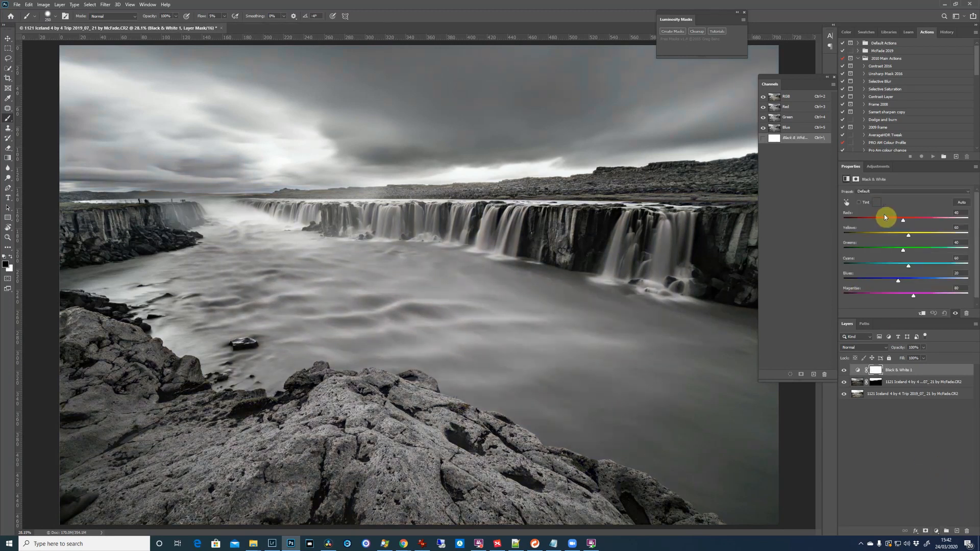
Step: Set the Black & White layer's blend mode to Overlay and reduce its opacity to about 29%
click(885, 352)
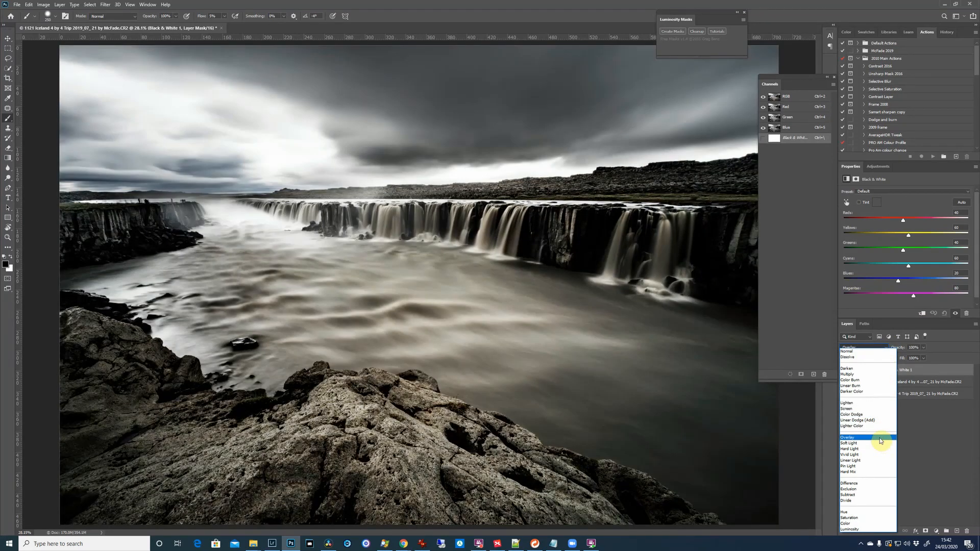
click(881, 441)
click(924, 348)
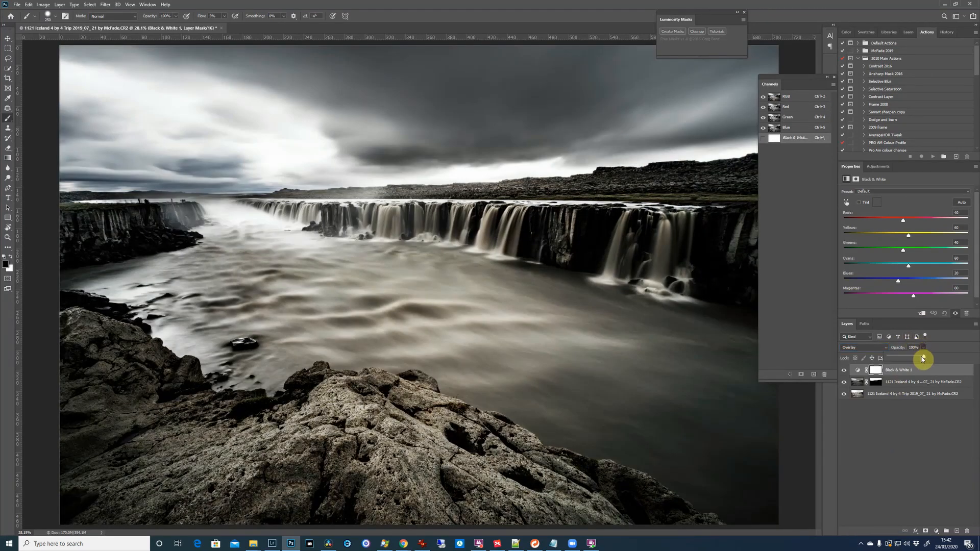
drag(913, 361, 887, 369)
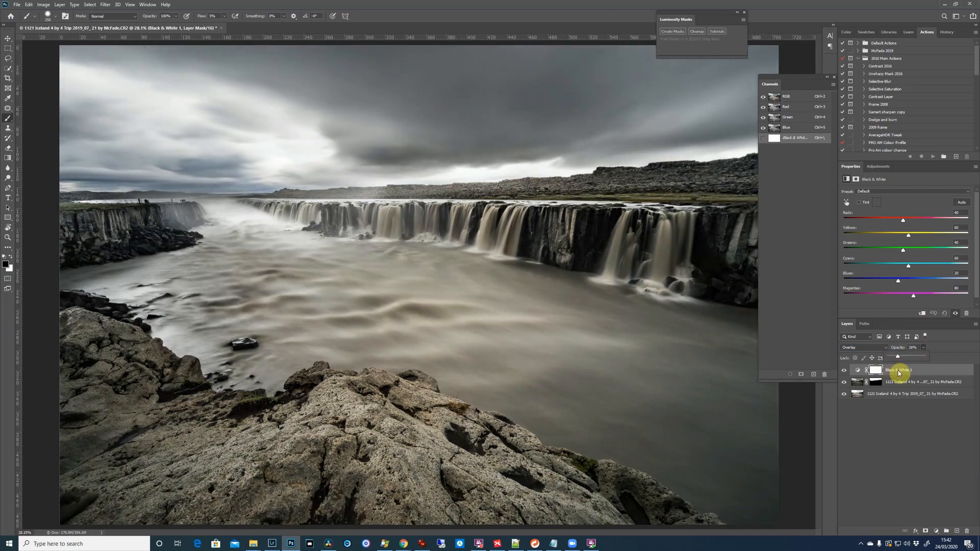
drag(896, 369, 898, 371)
Step: Adjust the Black & White tones directly on the image, setting Yellows to 250 and Blues to -174
click(847, 203)
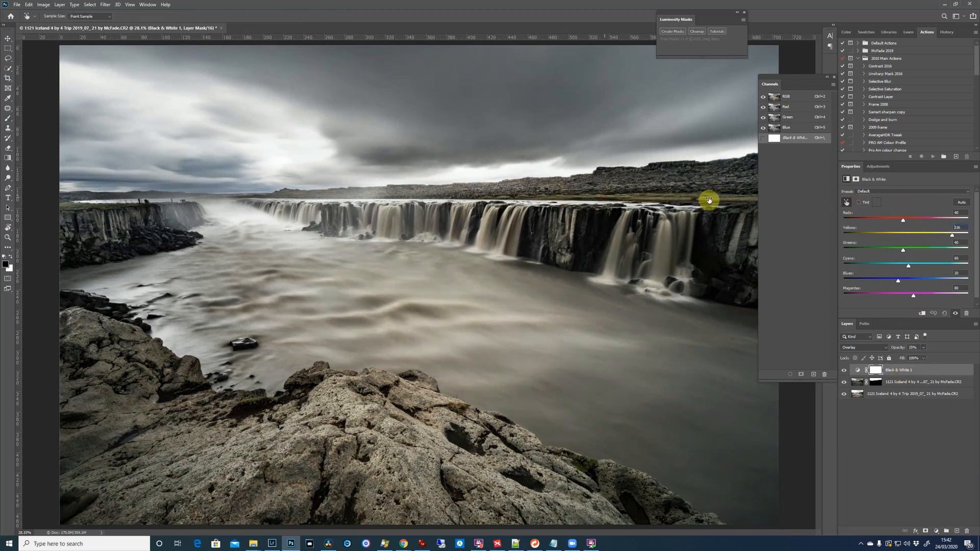
drag(709, 199, 536, 204)
drag(645, 203, 315, 311)
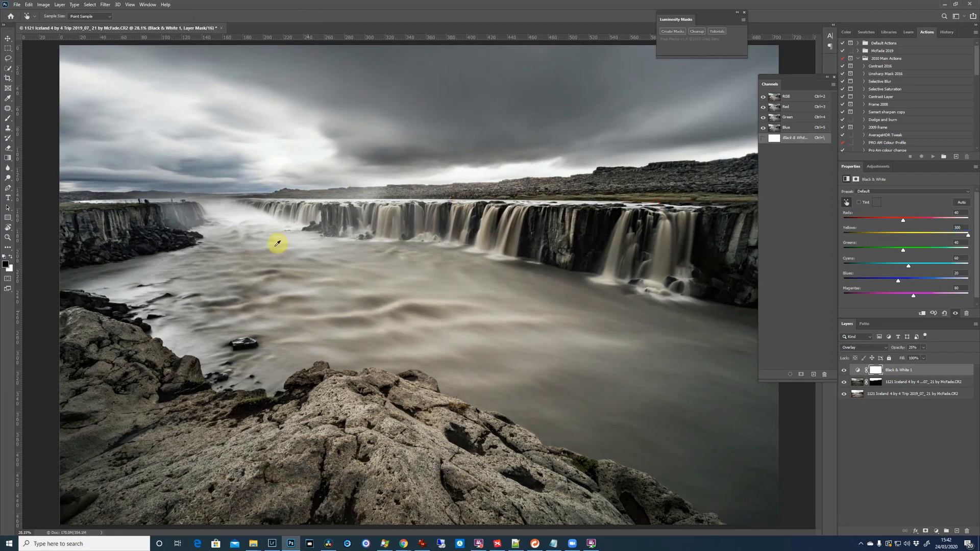
mouse_move(210, 171)
mouse_down()
mouse_move(153, 167)
mouse_move(303, 160)
mouse_up()
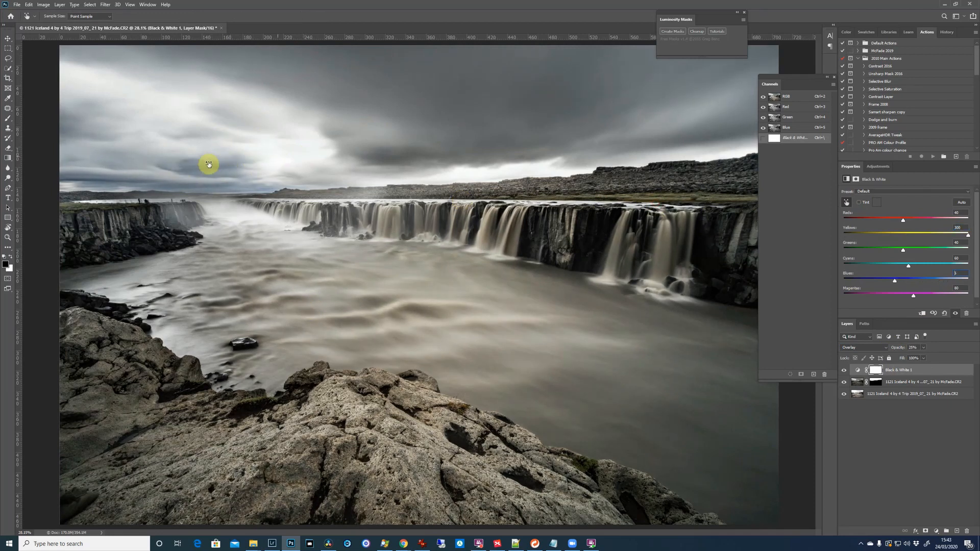
drag(208, 164, 192, 163)
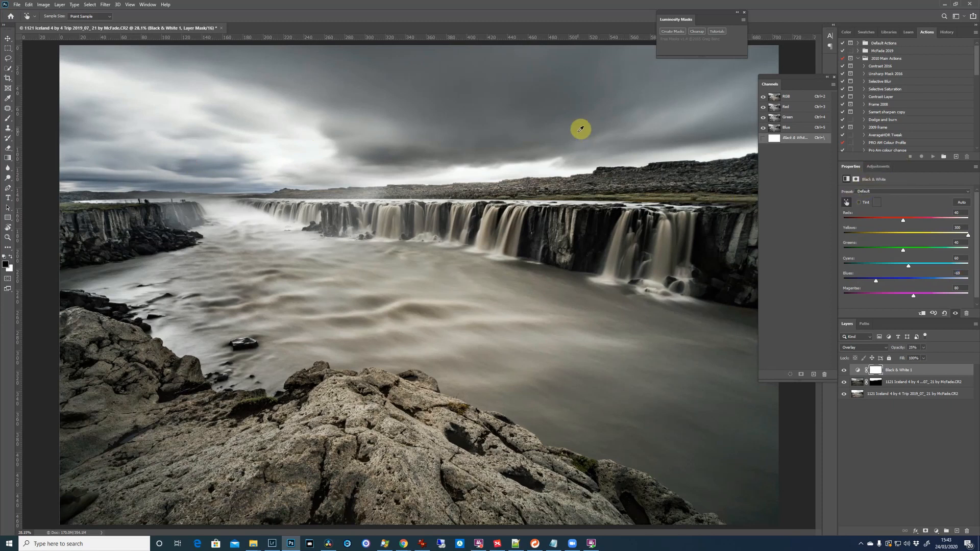
drag(534, 122, 473, 128)
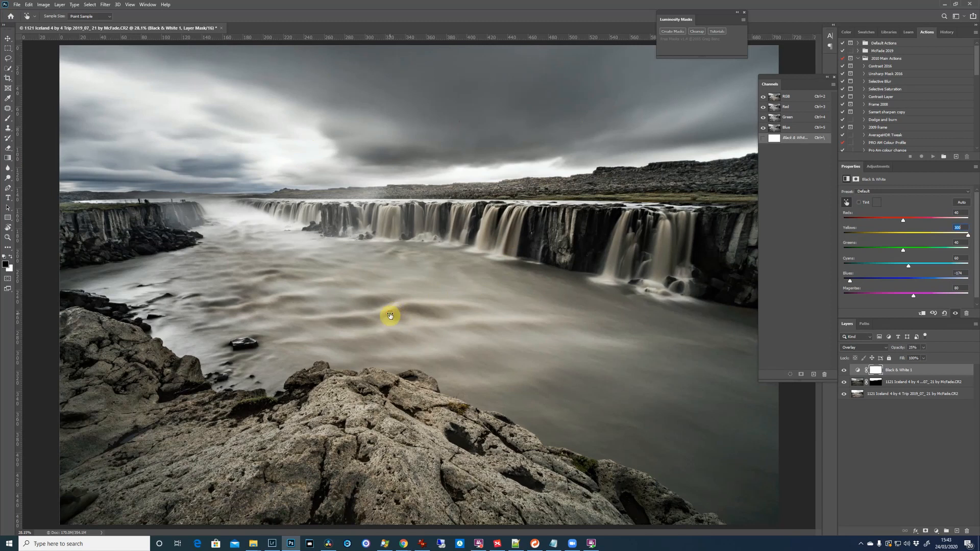
mouse_move(390, 315)
mouse_down()
mouse_move(420, 313)
mouse_move(376, 317)
mouse_move(430, 310)
mouse_move(296, 315)
mouse_move(403, 309)
mouse_up()
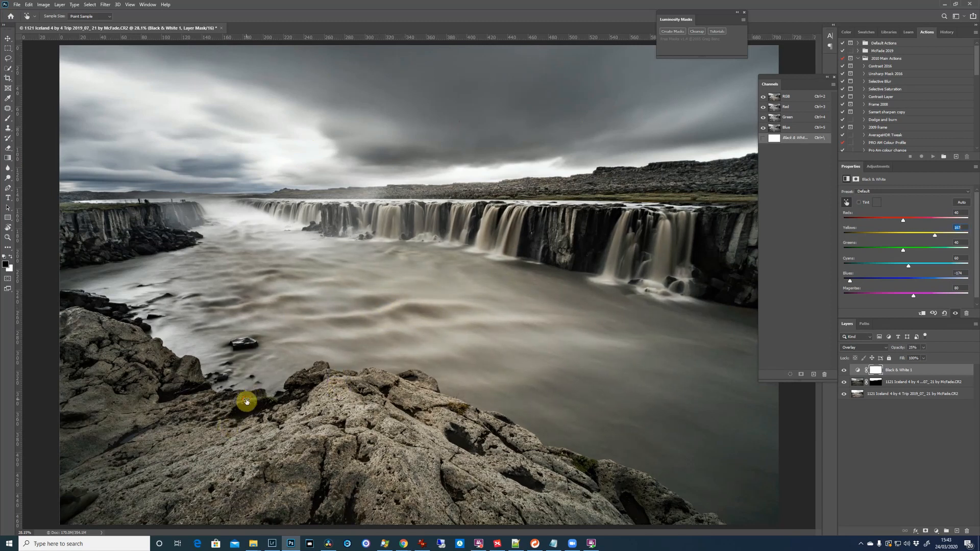
drag(247, 402, 279, 400)
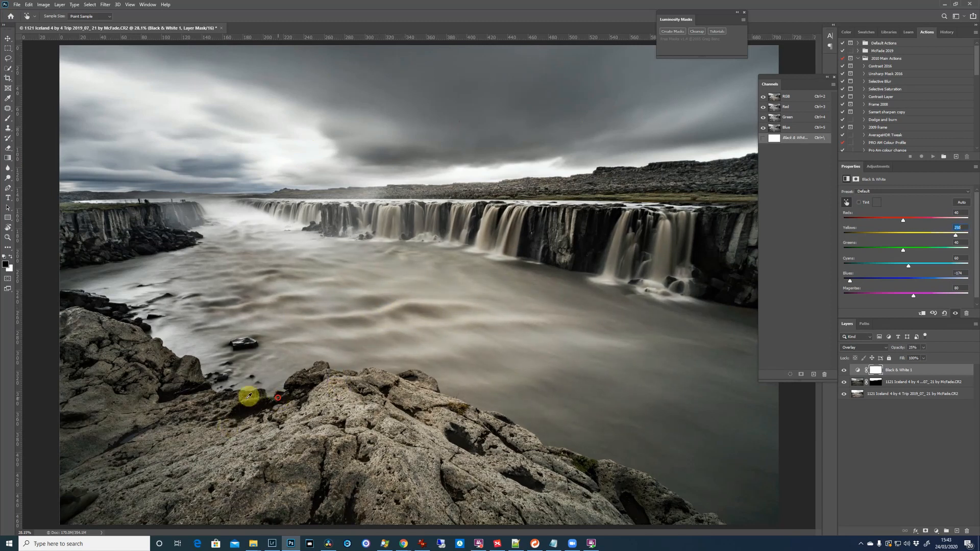
Step: Compare the image with the Black & White layer hidden and shown, and examine the waterfall and cliffs up close
click(847, 370)
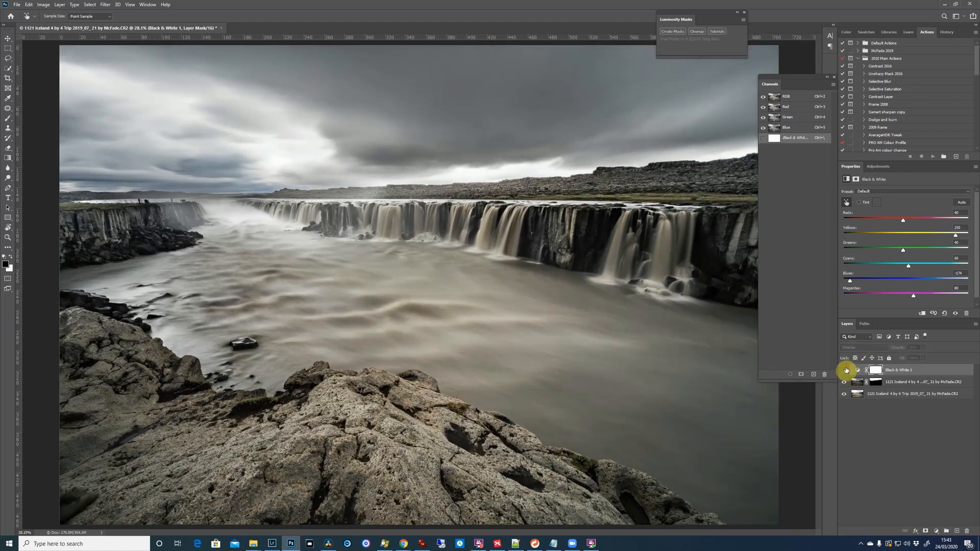
click(847, 370)
click(846, 370)
click(846, 370)
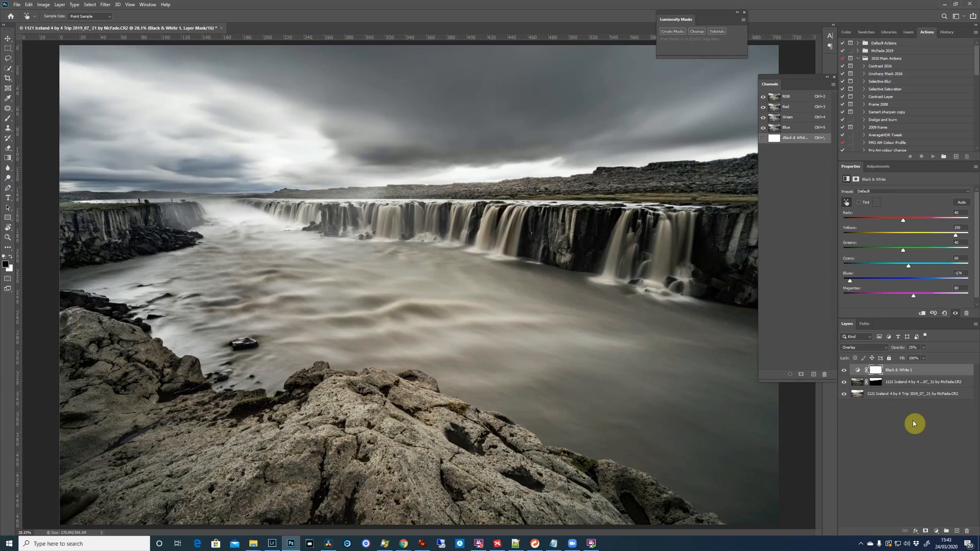
key(ctrl+plus)
key(ctrl+plus)
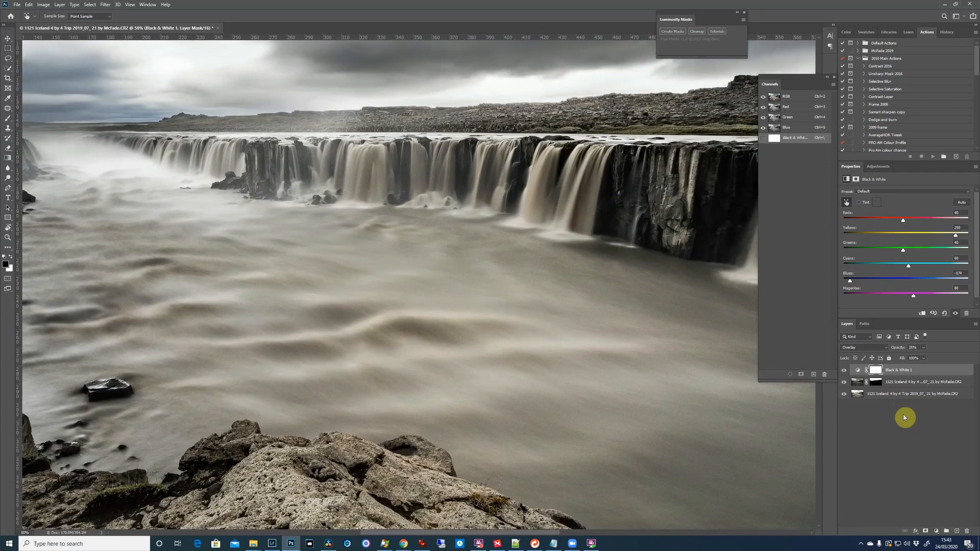
drag(654, 320, 444, 361)
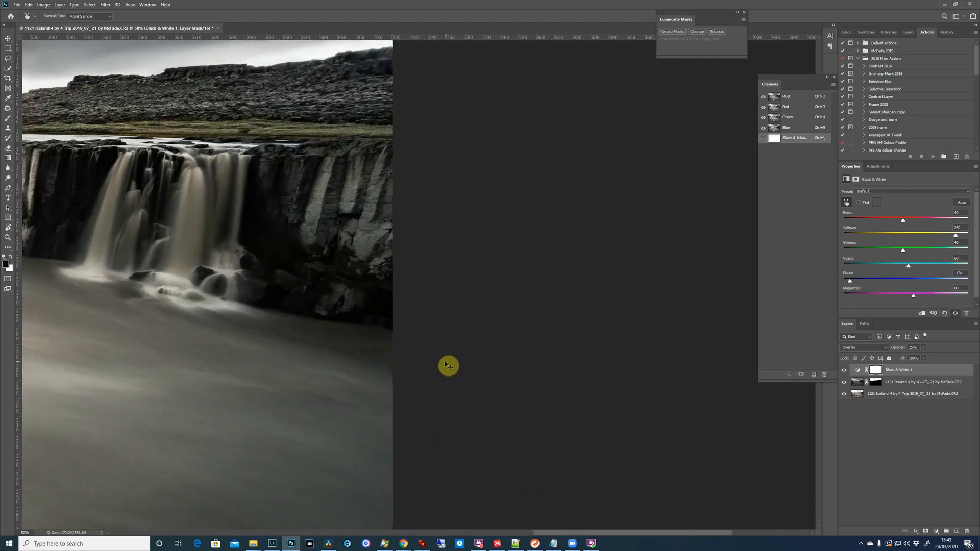
key(ctrl+0)
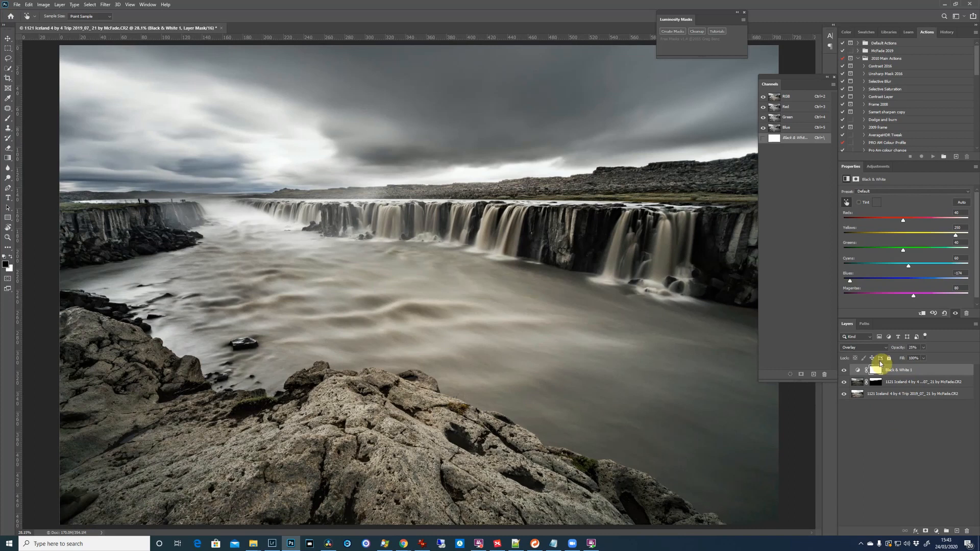
Step: Stamp all visible layers into a new merged layer at the top of the stack
key(b)
key(ctrl+shift+alt+e)
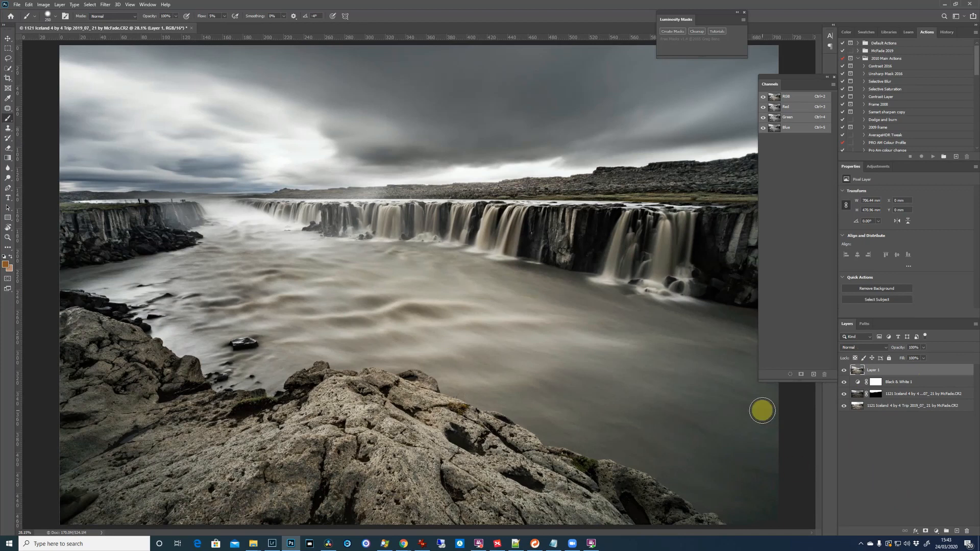
Step: Start the Smart Sharpen filter on the merged layer and preview it on the foreground rocks and the waterfall cliffs
key(ctrl+plus)
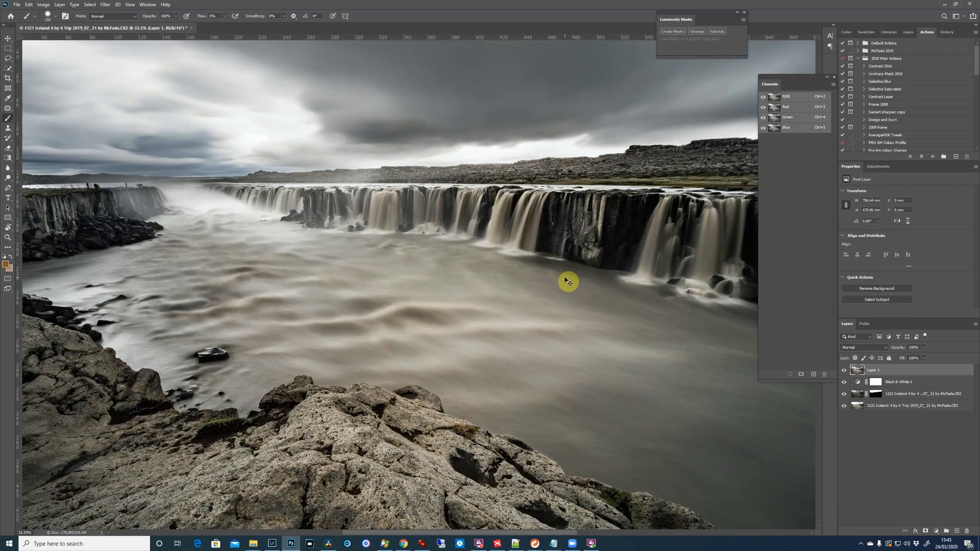
key(ctrl+plus)
key(ctrl+plus)
mouse_move(439, 204)
mouse_down()
mouse_move(471, 184)
mouse_move(536, 20)
mouse_move(446, 322)
mouse_move(439, 149)
mouse_up()
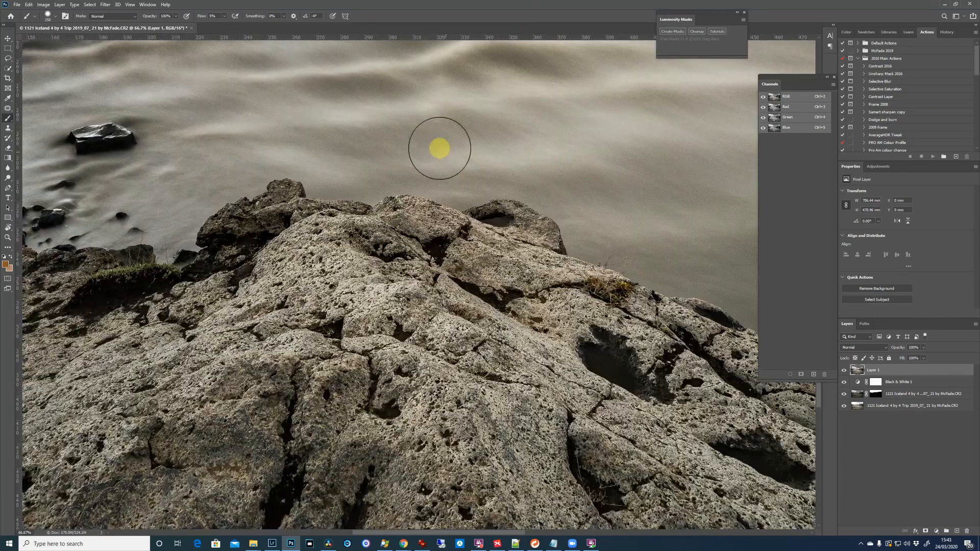
click(104, 4)
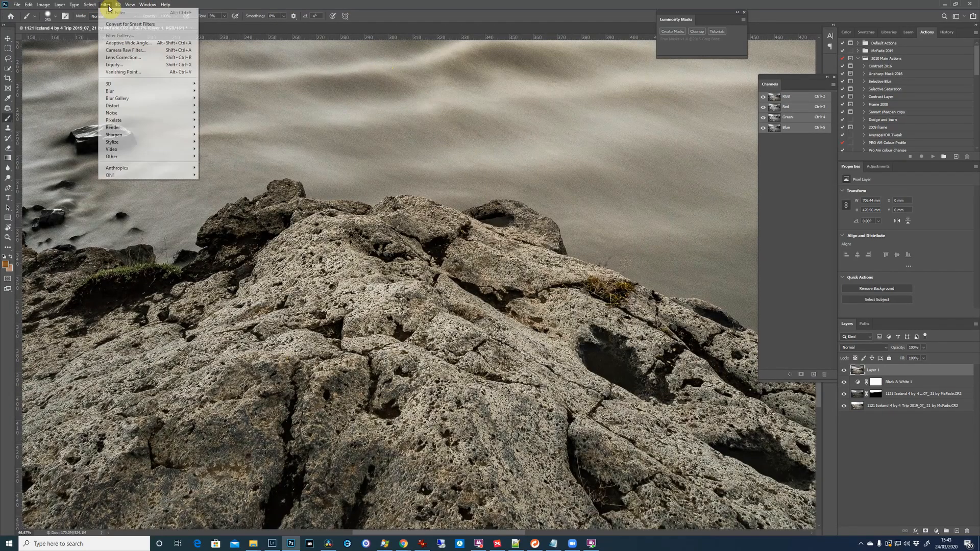
mouse_move(182, 113)
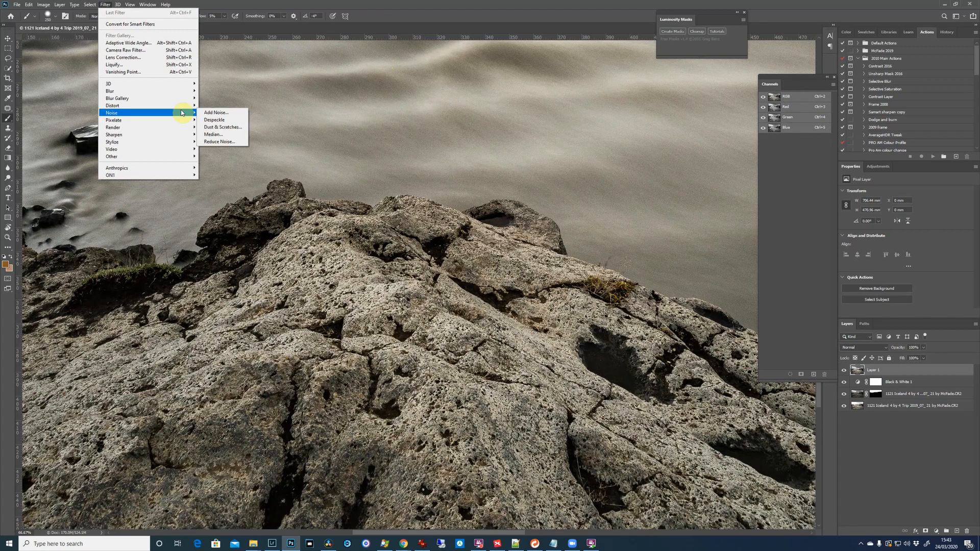
mouse_move(193, 134)
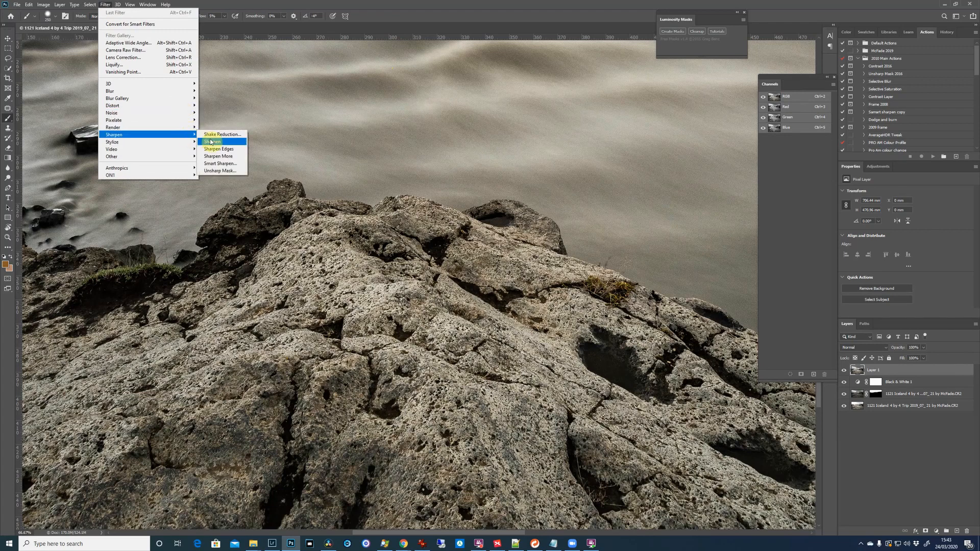
click(239, 164)
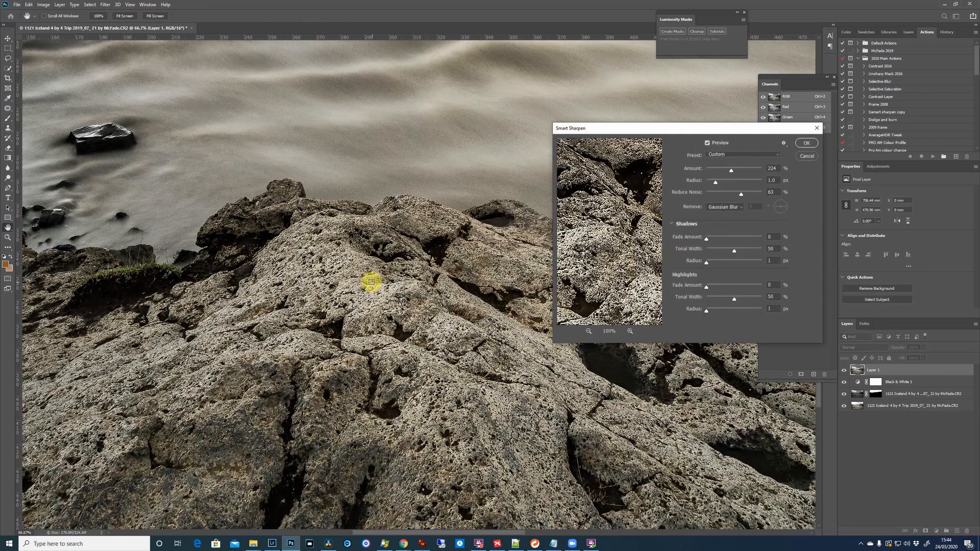
click(460, 226)
drag(439, 175, 511, 305)
click(354, 292)
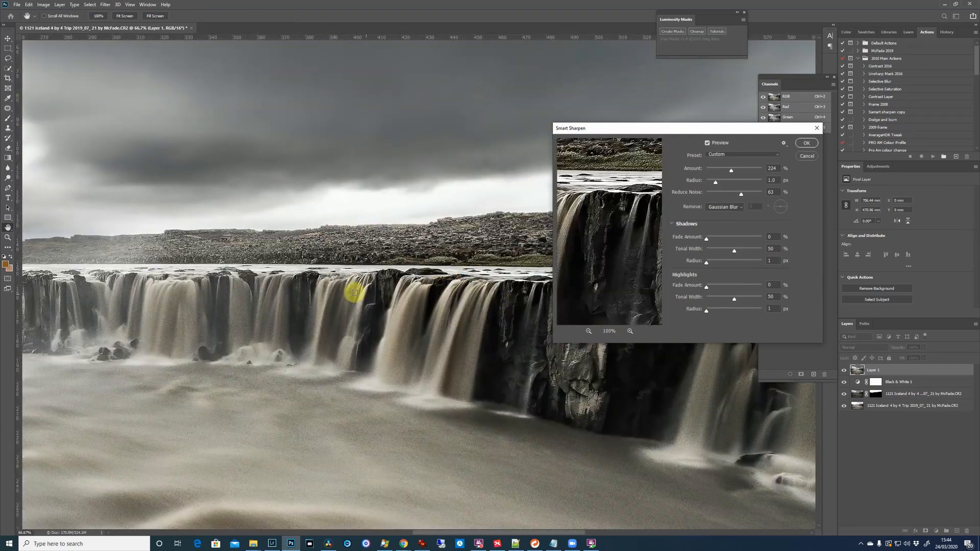
click(570, 359)
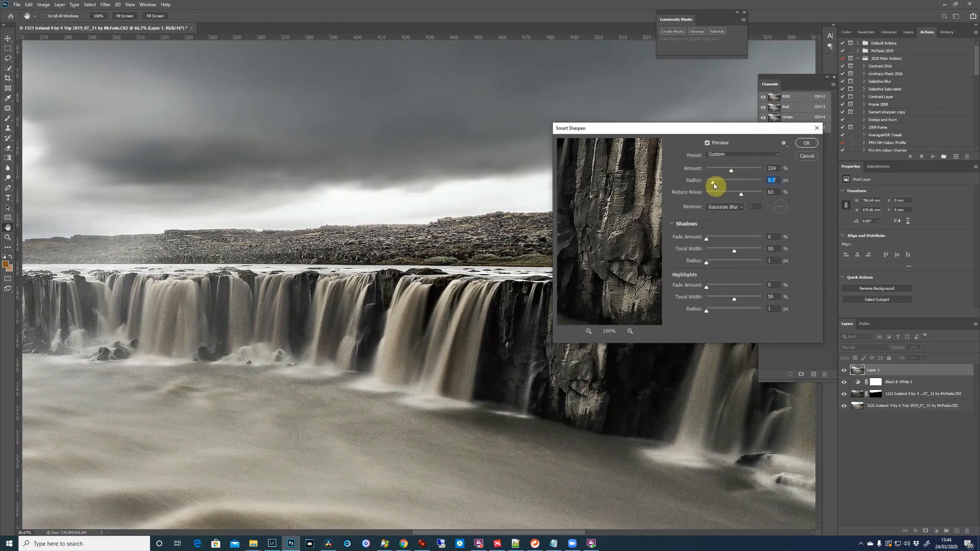
Step: Set the Smart Sharpen radius to 1.5 px and amount to 176%, keep Gaussian Blur removal, and apply the filter
drag(717, 185, 719, 187)
drag(724, 170, 727, 174)
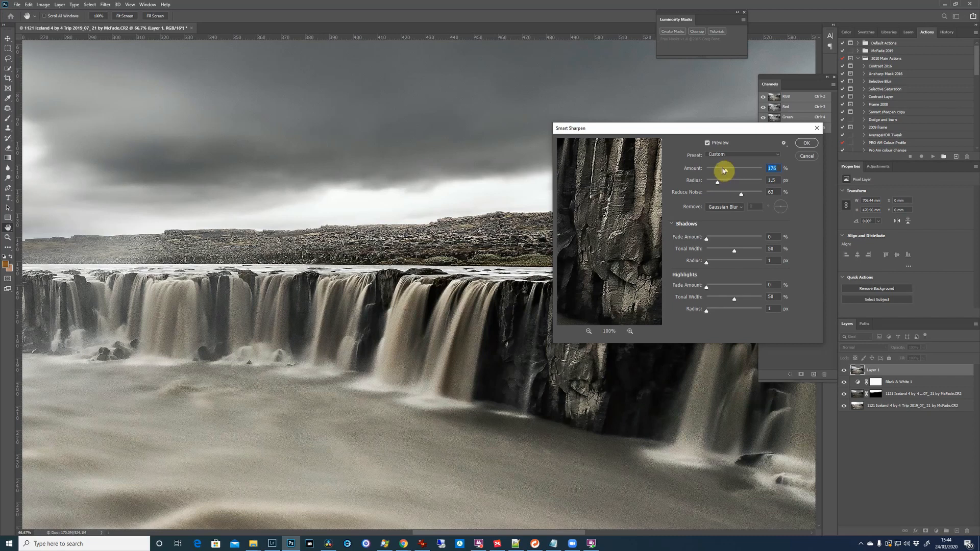
click(737, 208)
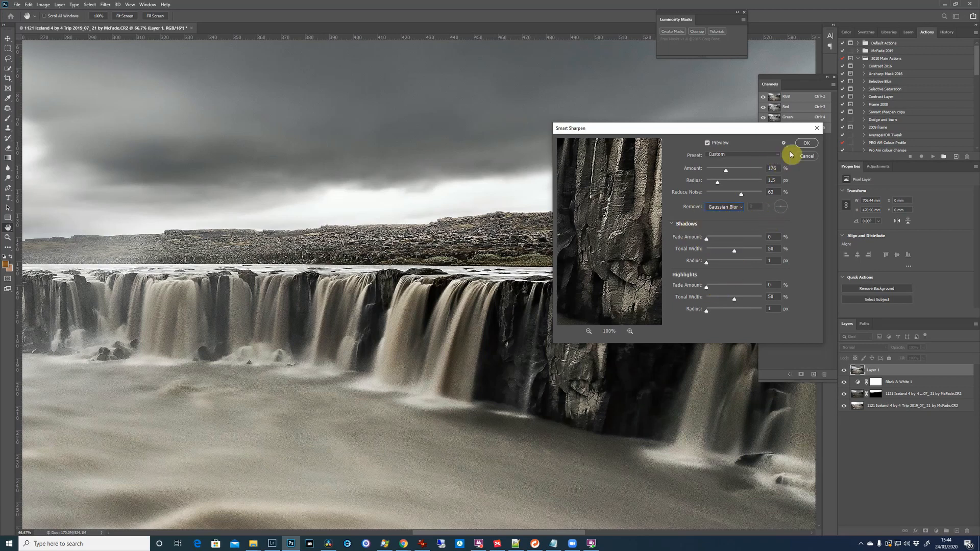
click(806, 145)
Step: Add a black layer mask that hides the whole sharpened layer
key(b)
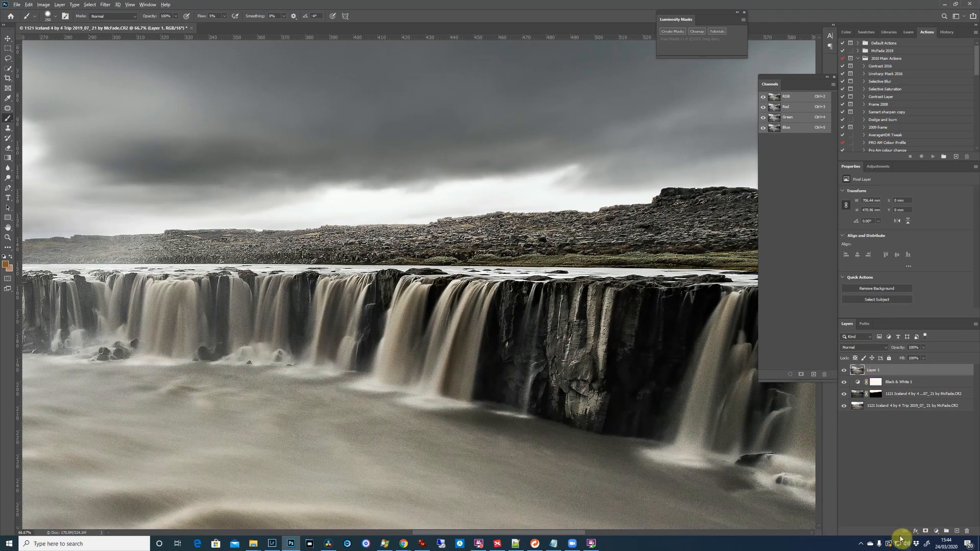
alt+click(925, 534)
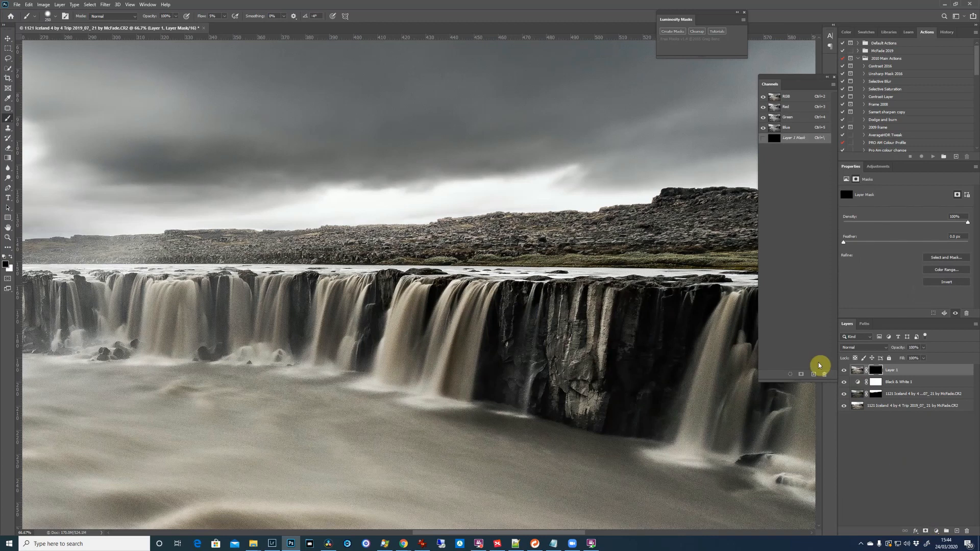
key(ctrl+0)
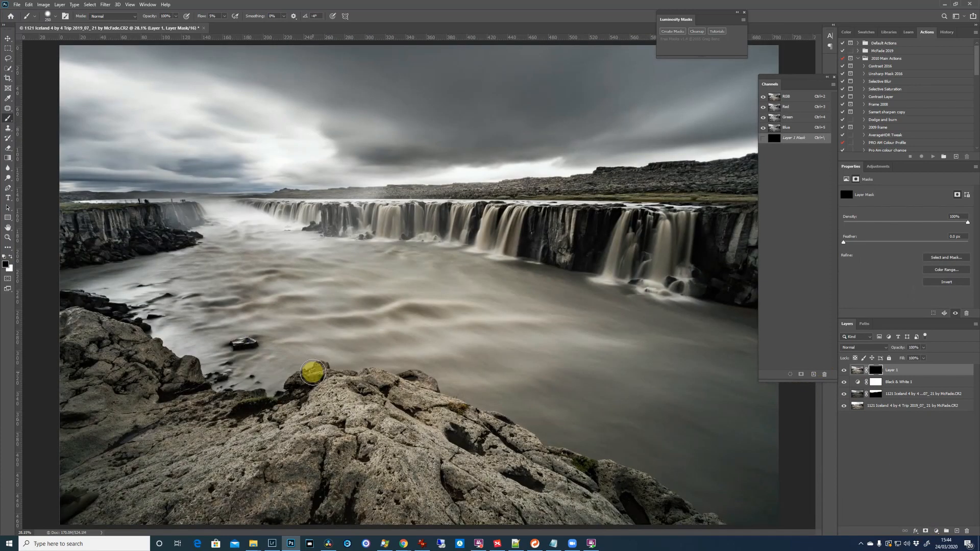
Step: Paint white on the mask at 22% flow over the foreground rocks, temporarily hiding the two photo layers to guide the coverage
key(x)
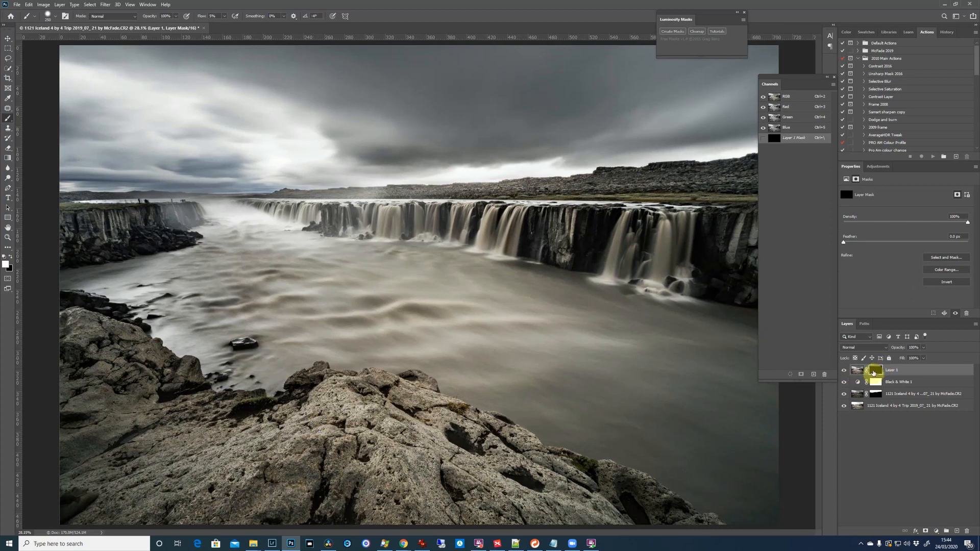
key(bracketright)
key(bracketright)
key(bracketright)
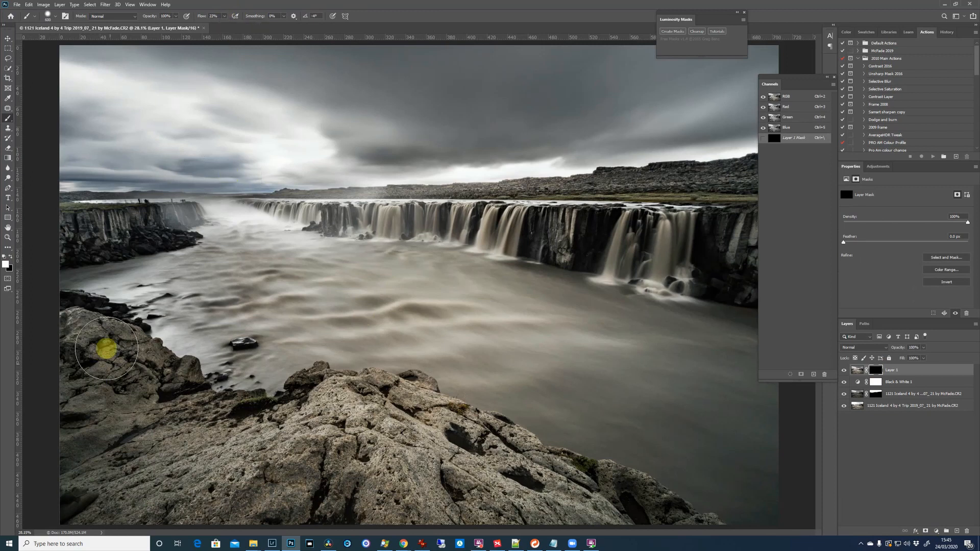
mouse_move(86, 407)
mouse_down()
mouse_move(125, 493)
mouse_move(112, 494)
mouse_move(278, 500)
mouse_up()
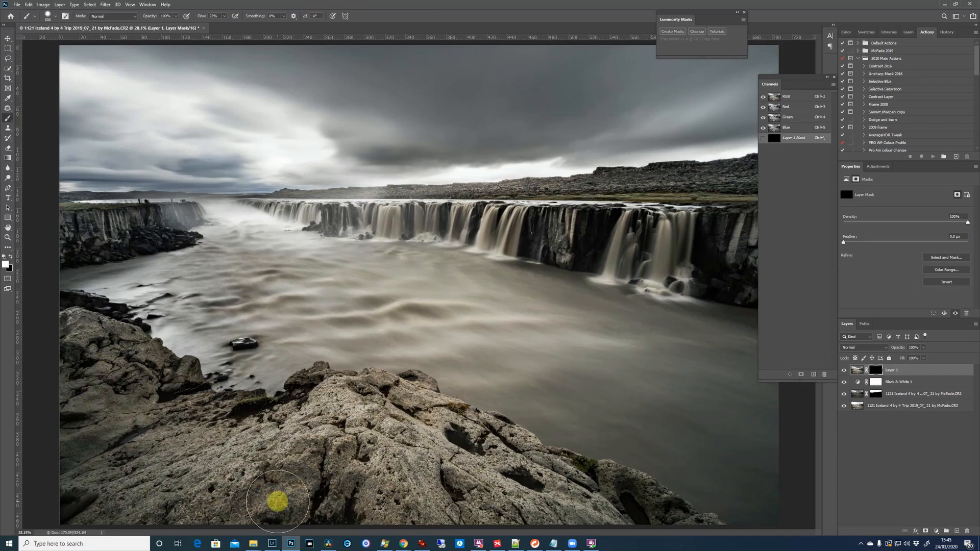
click(845, 405)
mouse_move(99, 444)
mouse_down()
mouse_move(94, 501)
mouse_move(145, 400)
mouse_move(104, 331)
mouse_move(164, 389)
mouse_move(145, 514)
mouse_move(232, 506)
mouse_move(80, 519)
mouse_move(87, 324)
mouse_move(267, 440)
mouse_move(329, 466)
mouse_move(280, 536)
mouse_move(357, 462)
mouse_move(307, 403)
mouse_move(498, 496)
mouse_move(448, 448)
mouse_move(365, 542)
mouse_move(485, 468)
mouse_move(541, 490)
mouse_up()
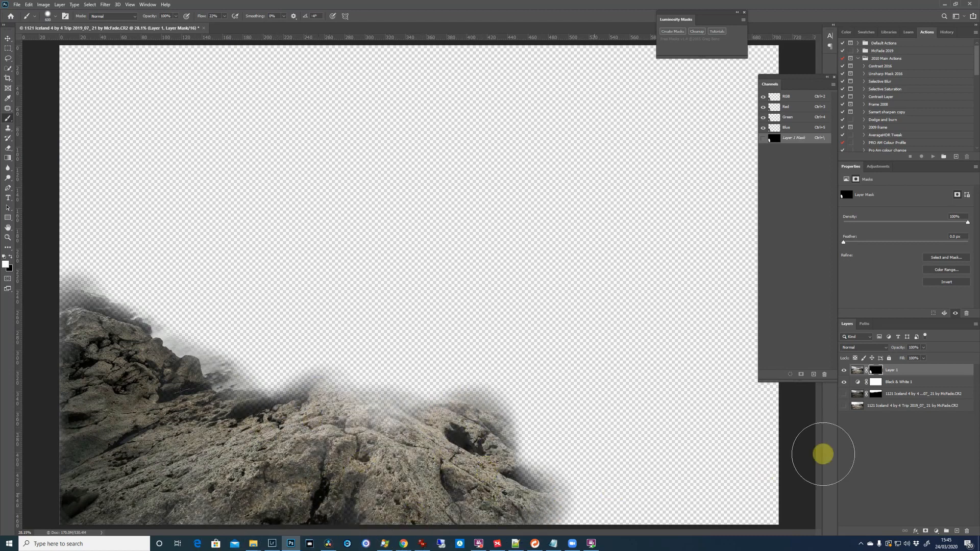
drag(846, 396, 846, 407)
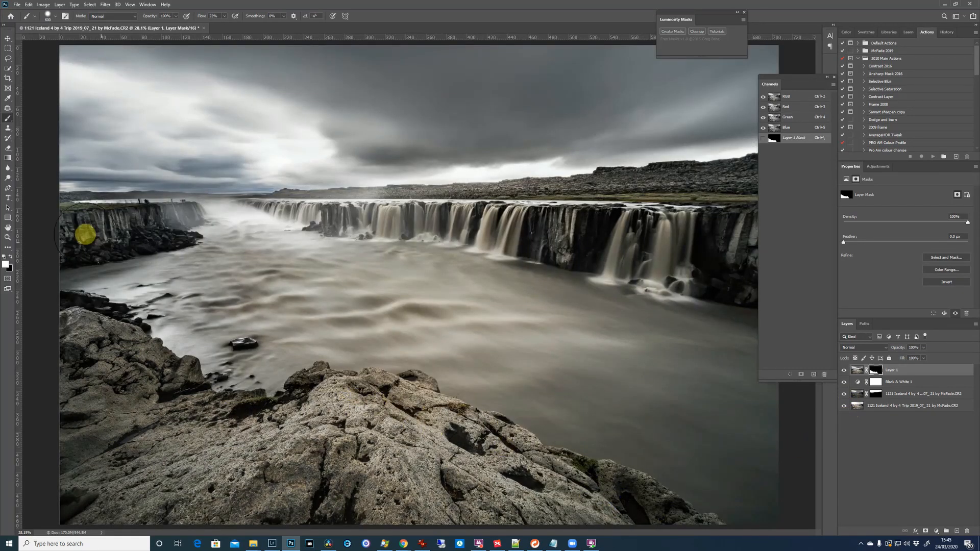
Step: Paint the sharpening in over the far-left cliffs and along the waterfall cliff with a smaller white brush
key(bracketleft)
key(bracketleft)
key(bracketleft)
mouse_move(98, 233)
mouse_down()
mouse_move(76, 226)
mouse_move(50, 245)
mouse_move(122, 244)
mouse_move(189, 213)
mouse_move(173, 226)
mouse_move(52, 227)
mouse_move(185, 223)
mouse_move(212, 200)
mouse_move(276, 195)
mouse_move(302, 217)
mouse_move(362, 208)
mouse_move(374, 209)
mouse_move(356, 223)
mouse_move(371, 214)
mouse_move(397, 225)
mouse_move(412, 213)
mouse_move(444, 214)
mouse_move(465, 230)
mouse_move(510, 222)
mouse_move(517, 252)
mouse_move(539, 232)
mouse_move(600, 229)
mouse_move(571, 262)
mouse_move(659, 205)
mouse_move(685, 244)
mouse_move(735, 261)
mouse_move(766, 228)
mouse_move(757, 260)
mouse_up()
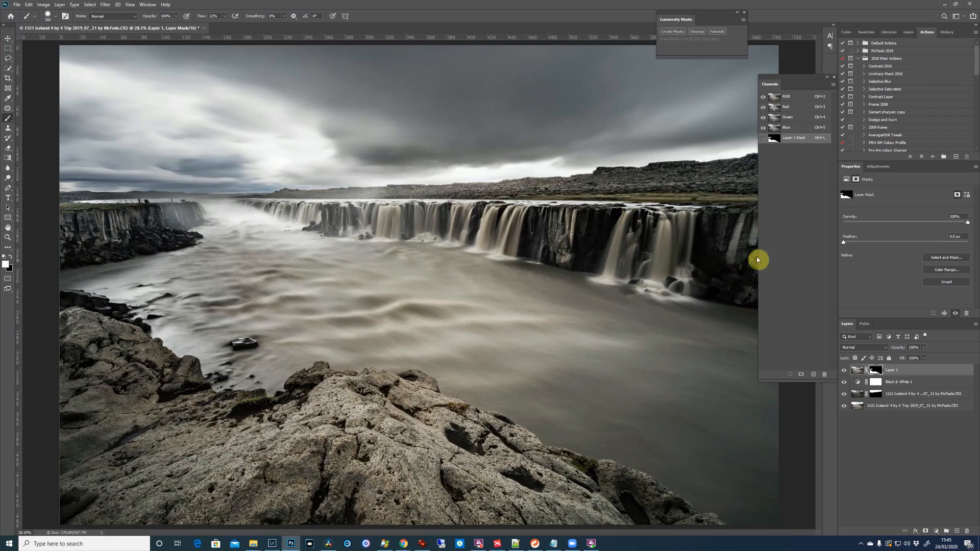
Step: Extend the white mask painting over the cliff at the image's right edge and the distant rocky hillside
key(ctrl+minus)
key(bracketright)
key(bracketright)
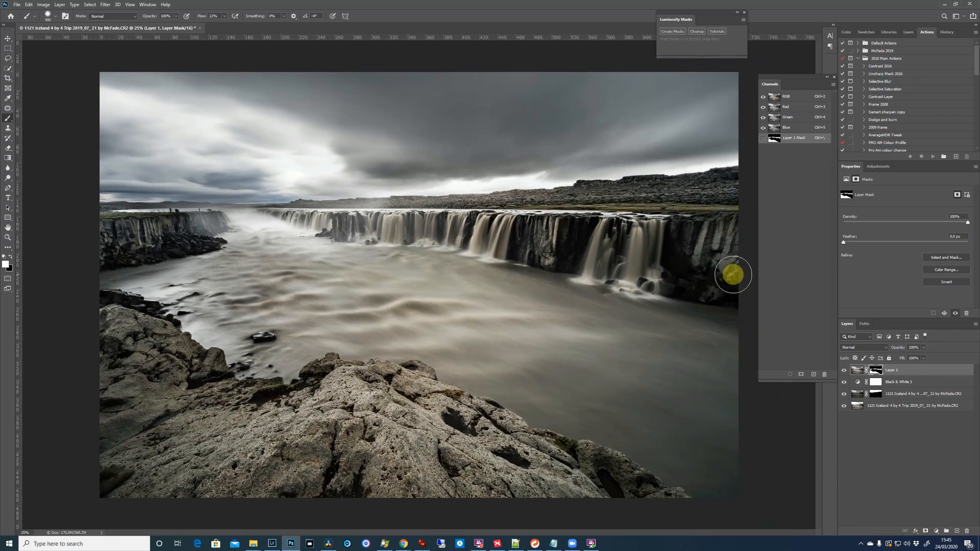
mouse_move(734, 265)
mouse_down()
mouse_move(652, 251)
mouse_move(611, 261)
mouse_move(600, 233)
mouse_move(604, 248)
mouse_move(492, 226)
mouse_move(710, 201)
mouse_move(641, 196)
mouse_move(707, 179)
mouse_move(578, 182)
mouse_up()
key(bracketright)
key(bracketright)
key(bracketright)
key(bracketleft)
key(bracketleft)
key(bracketleft)
key(bracketleft)
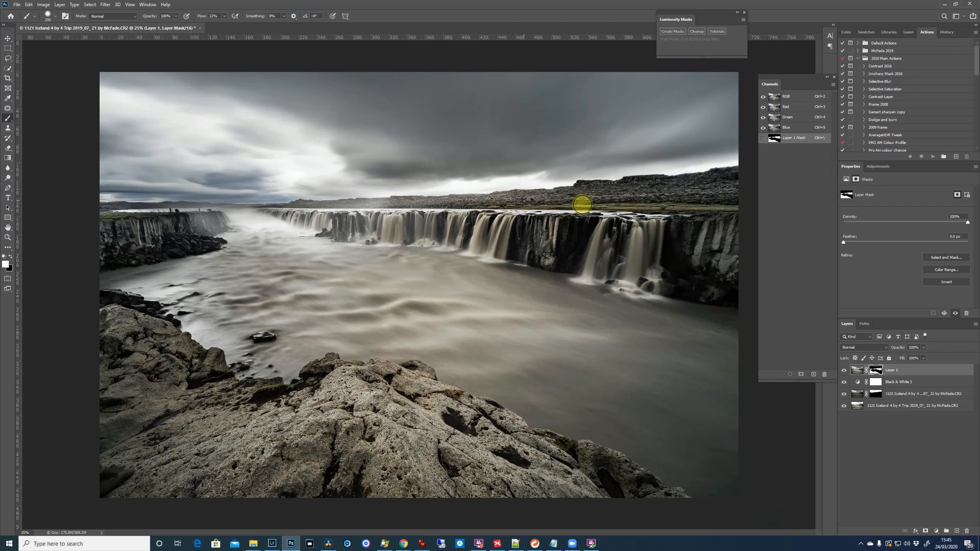
Step: Hide the bottom photo layer, paint white over the mask gaps along the waterfall and cliffs, and show the layer again
click(846, 406)
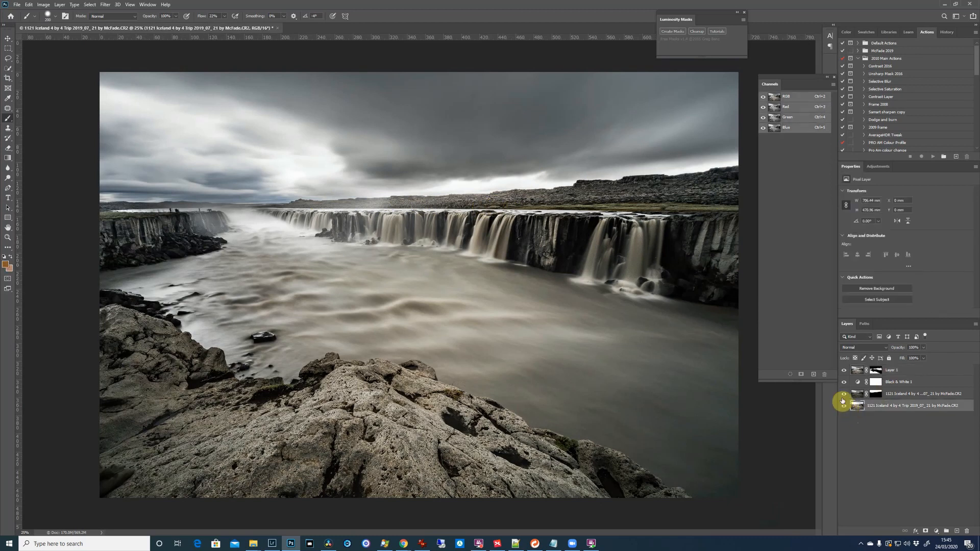
click(843, 404)
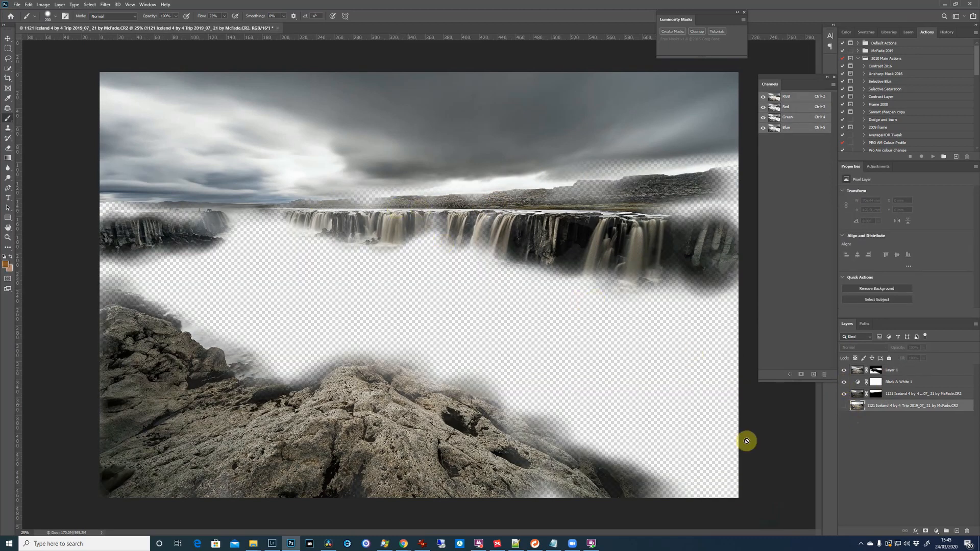
click(876, 370)
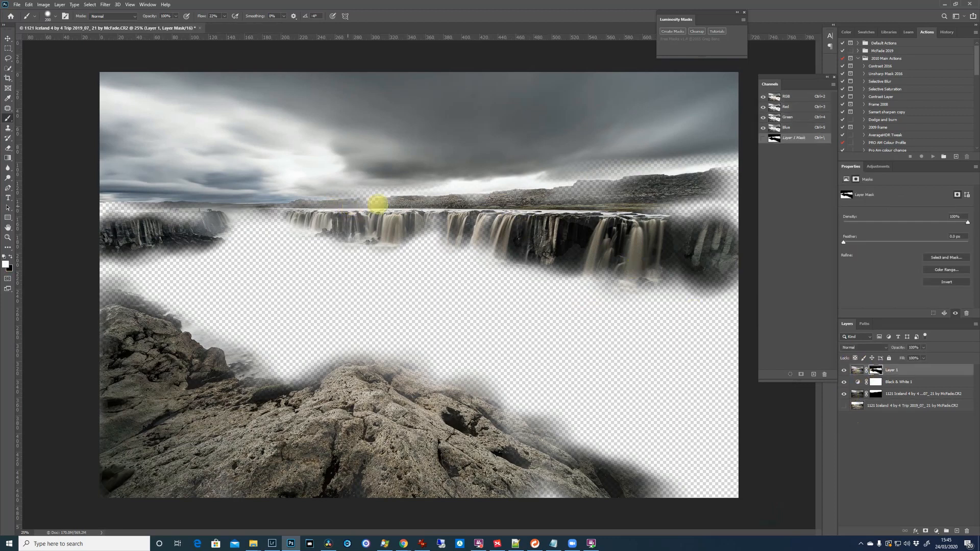
mouse_move(377, 206)
mouse_down()
mouse_move(599, 198)
mouse_move(616, 191)
mouse_move(609, 186)
mouse_move(714, 178)
mouse_move(740, 194)
mouse_move(746, 222)
mouse_move(707, 194)
mouse_move(731, 208)
mouse_move(665, 221)
mouse_move(676, 239)
mouse_move(687, 213)
mouse_move(647, 247)
mouse_move(675, 276)
mouse_move(588, 279)
mouse_move(513, 262)
mouse_move(511, 251)
mouse_move(425, 241)
mouse_move(478, 230)
mouse_move(427, 225)
mouse_move(524, 229)
mouse_move(501, 220)
mouse_move(614, 215)
mouse_move(750, 256)
mouse_move(721, 285)
mouse_move(714, 219)
mouse_move(728, 195)
mouse_move(388, 242)
mouse_move(255, 202)
mouse_move(193, 228)
mouse_move(211, 235)
mouse_move(86, 216)
mouse_move(195, 219)
mouse_move(160, 229)
mouse_move(226, 215)
mouse_move(217, 231)
mouse_move(232, 223)
mouse_move(197, 221)
mouse_up()
key(bracketright)
key(bracketright)
key(bracketright)
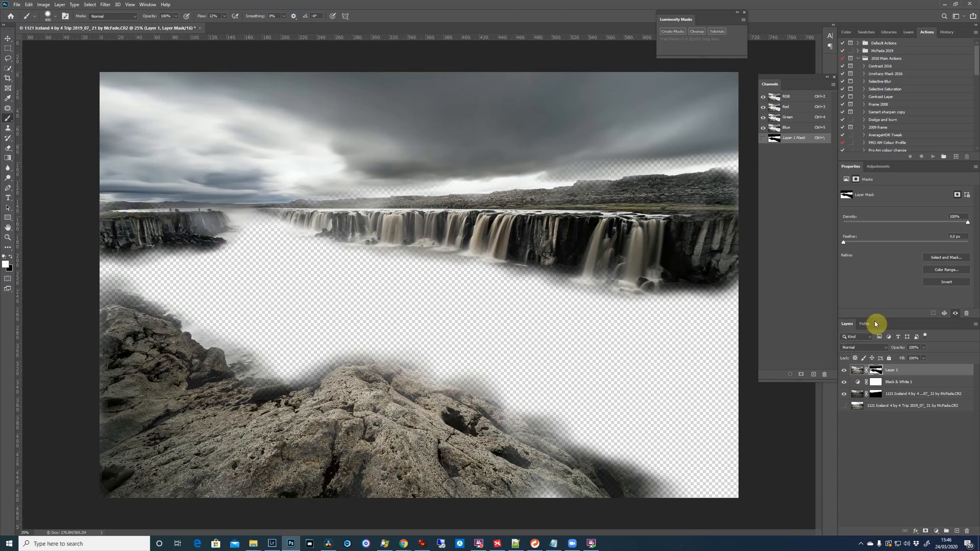
click(844, 406)
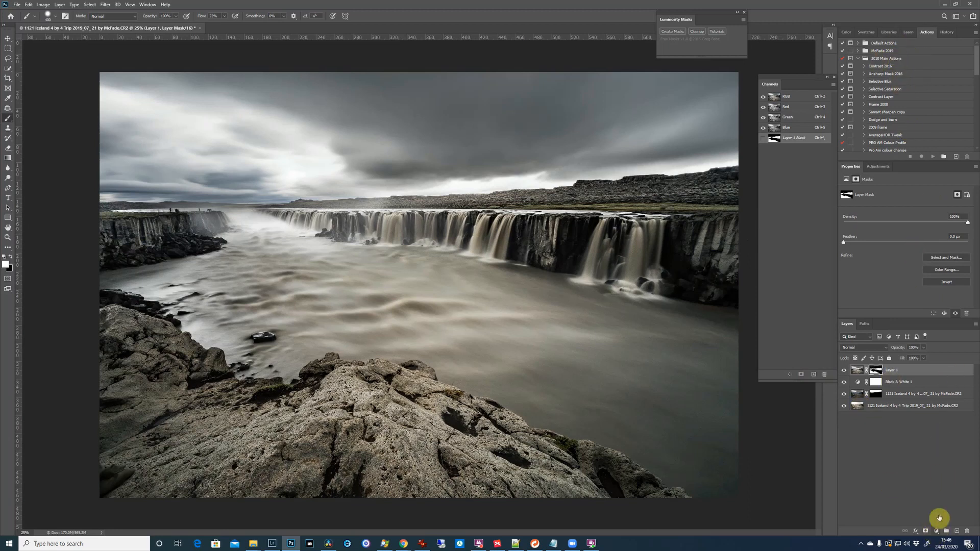
Step: Add a Curves adjustment layer on top with an S-shaped curve that darkens the shadows and brightens the highlights
click(937, 531)
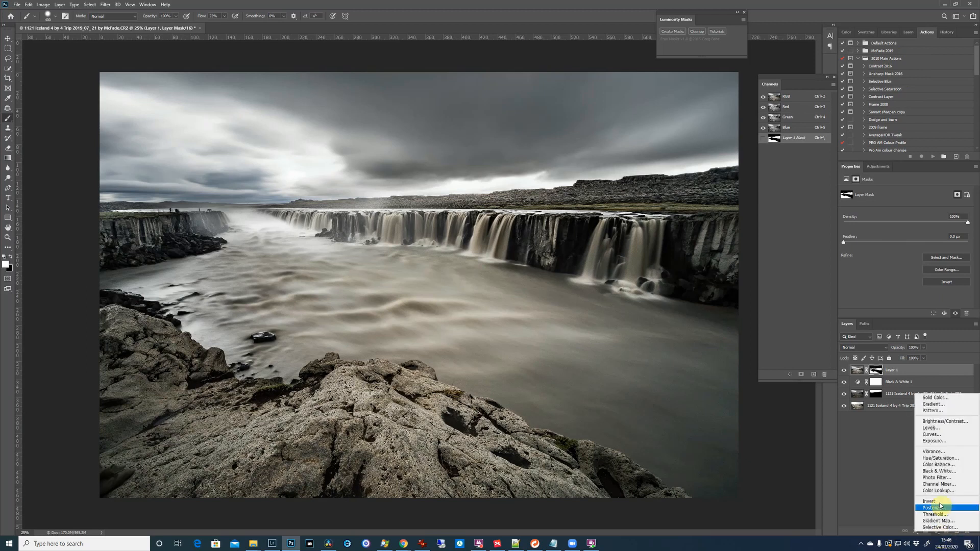
click(955, 435)
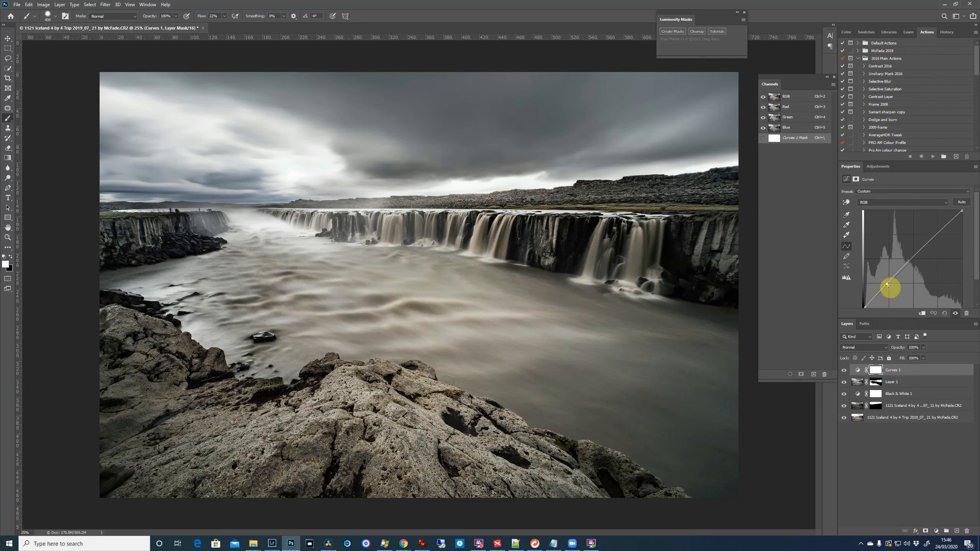
drag(888, 285, 892, 292)
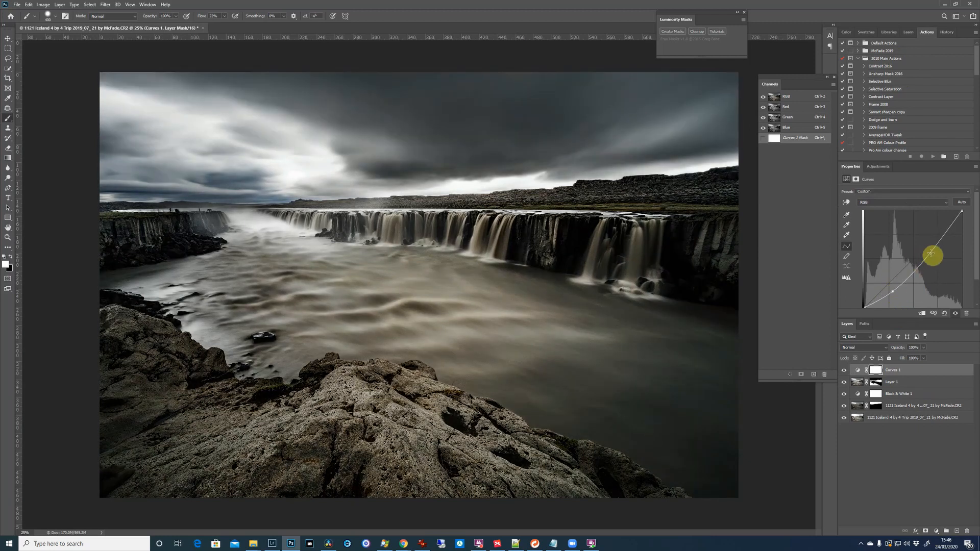
drag(934, 243, 939, 226)
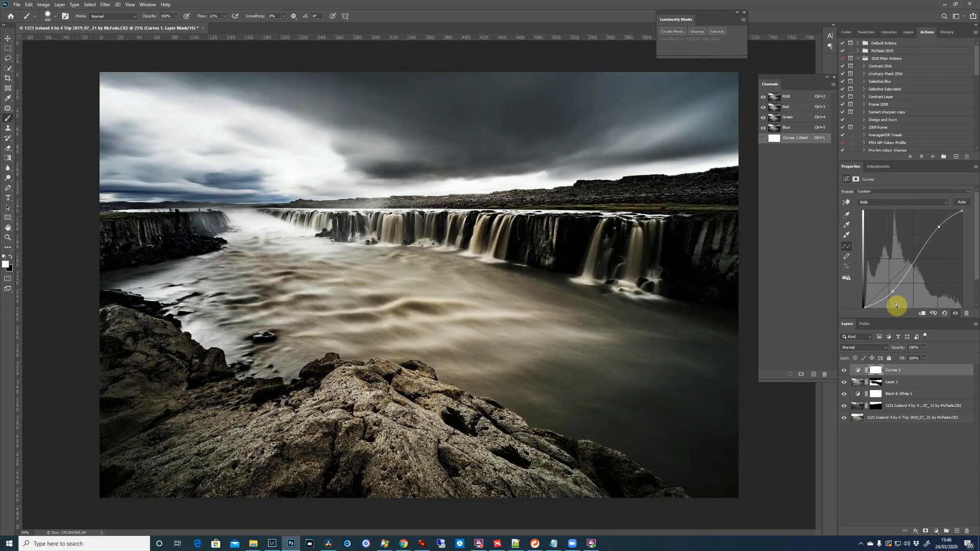
drag(892, 292, 890, 290)
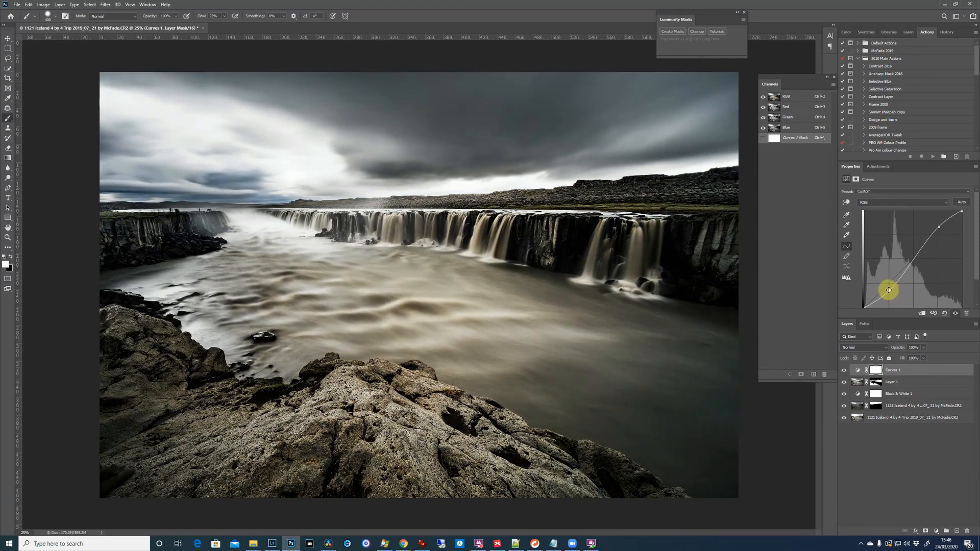
Step: Invert the Curves mask to black and paint white with a larger brush over the river to reveal the contrast there
click(876, 376)
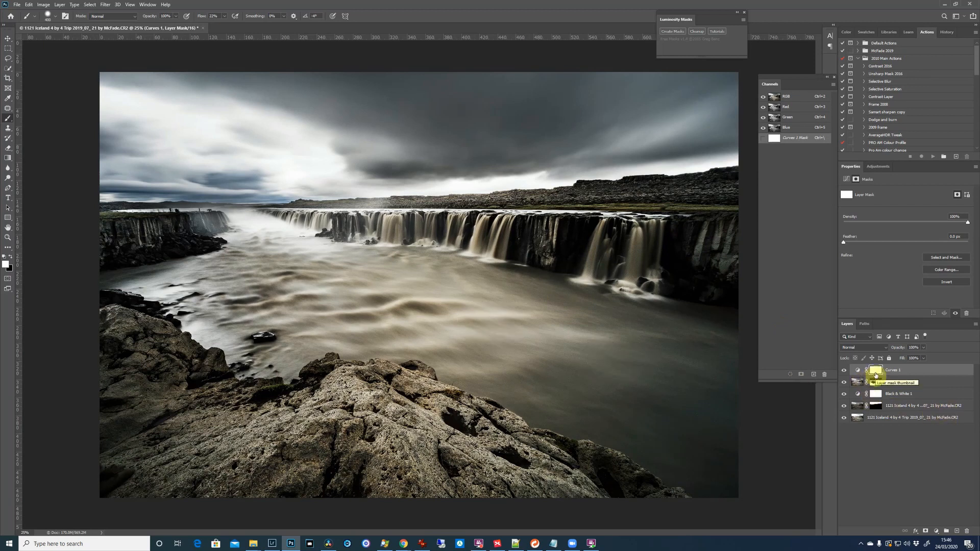
key(ctrl+i)
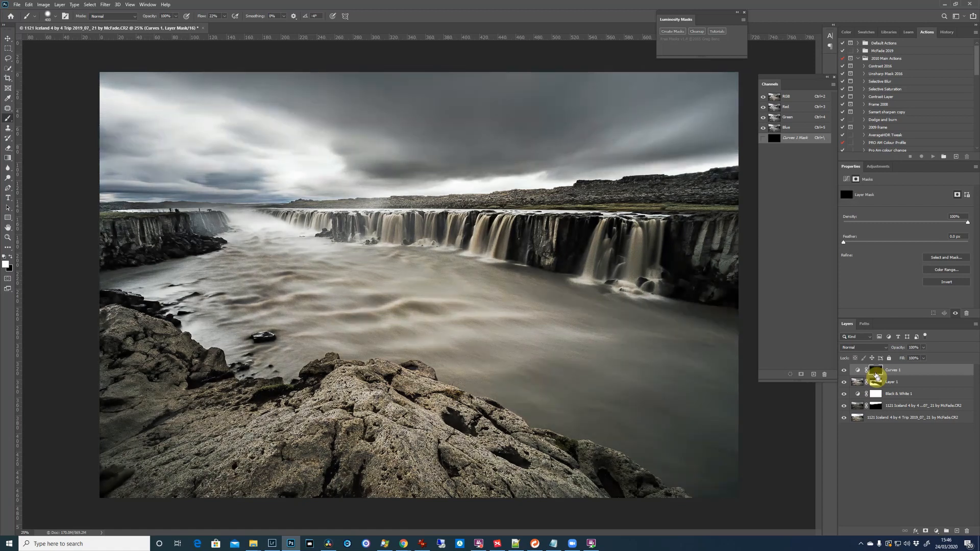
key(bracketright)
key(bracketright)
key(bracketright)
key(bracketright)
key(bracketright)
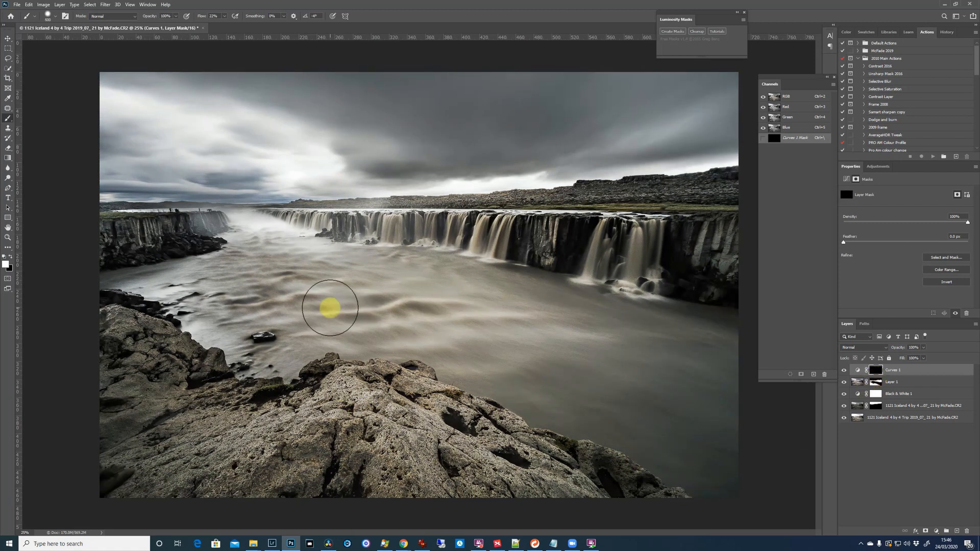
mouse_move(307, 292)
mouse_down()
mouse_move(278, 277)
mouse_move(253, 310)
mouse_move(229, 315)
mouse_move(250, 262)
mouse_move(203, 295)
mouse_move(233, 278)
mouse_move(239, 294)
mouse_move(275, 238)
mouse_move(233, 287)
mouse_move(253, 248)
mouse_move(355, 266)
mouse_move(387, 286)
mouse_move(334, 300)
mouse_move(377, 286)
mouse_move(442, 328)
mouse_move(523, 323)
mouse_move(417, 339)
mouse_move(433, 369)
mouse_move(557, 380)
mouse_move(488, 278)
mouse_move(682, 338)
mouse_move(574, 411)
mouse_move(587, 385)
mouse_move(690, 420)
mouse_move(718, 445)
mouse_move(705, 440)
mouse_move(735, 394)
mouse_move(573, 332)
mouse_move(437, 315)
mouse_move(339, 322)
mouse_move(249, 347)
mouse_move(165, 290)
mouse_move(247, 261)
mouse_move(631, 322)
mouse_move(741, 360)
mouse_move(690, 407)
mouse_move(733, 382)
mouse_move(556, 350)
mouse_move(511, 326)
mouse_move(389, 398)
mouse_move(397, 426)
mouse_move(361, 448)
mouse_move(369, 424)
mouse_move(350, 406)
mouse_move(398, 407)
mouse_move(641, 507)
mouse_move(142, 367)
mouse_move(91, 339)
mouse_move(317, 466)
mouse_move(786, 402)
mouse_up()
key(x)
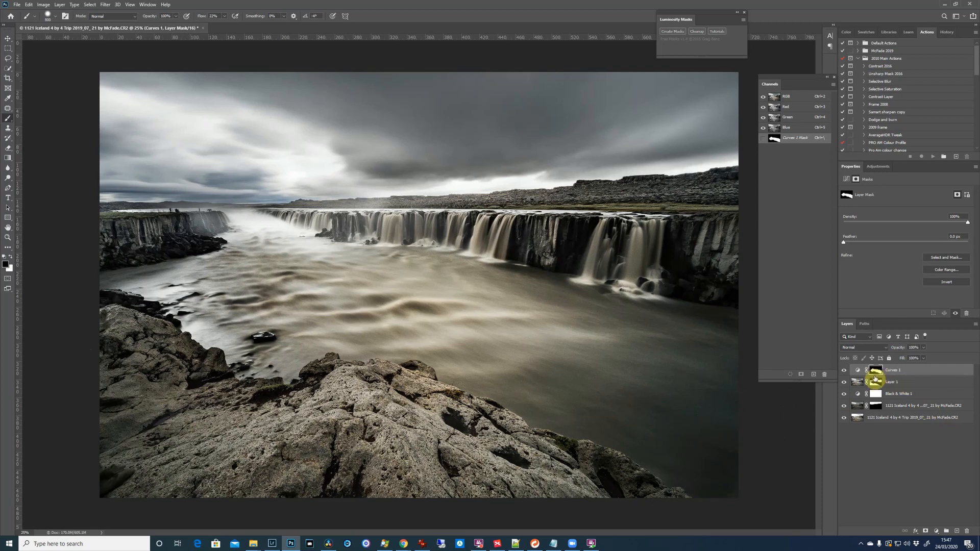
Step: Run the Contrast 2016 action and raise the shadow point of its curve to input 56, output 66
key(x)
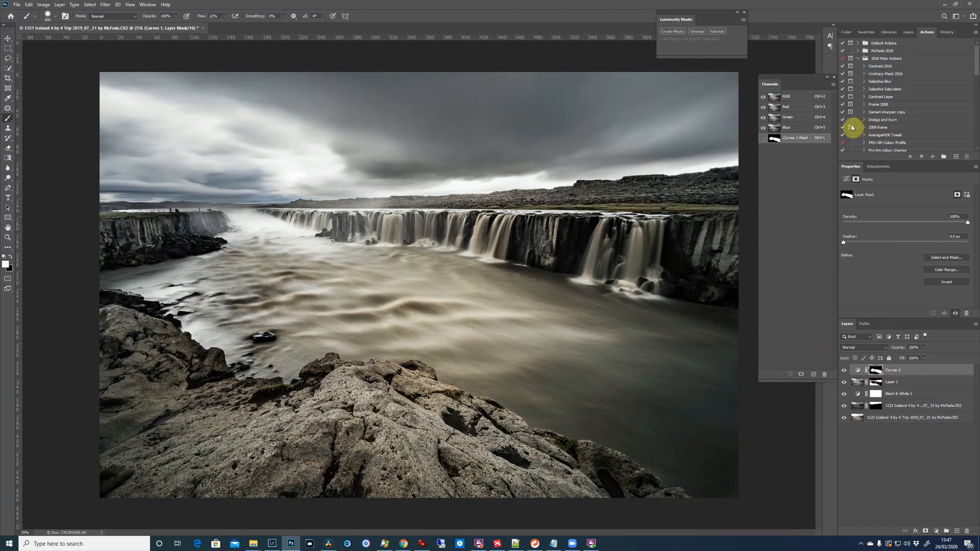
drag(976, 65, 976, 131)
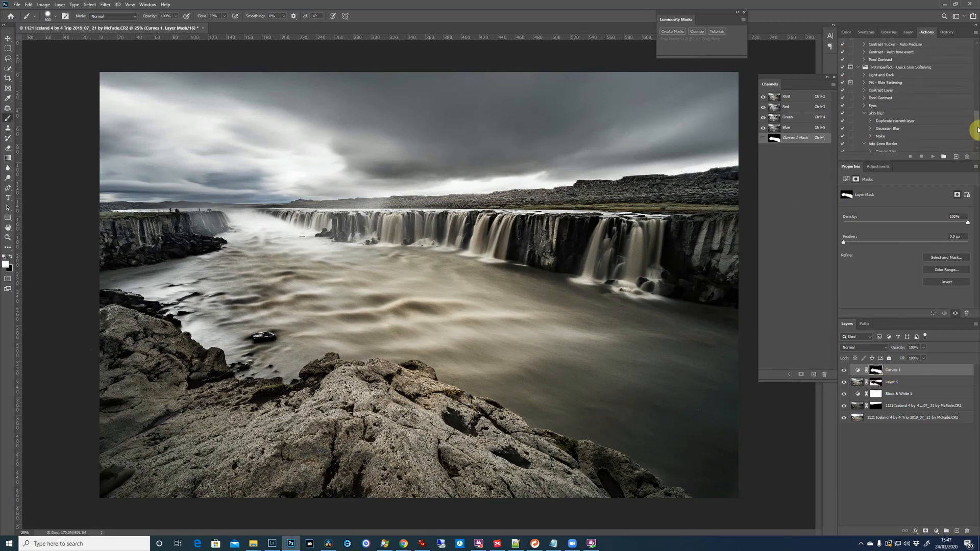
click(859, 68)
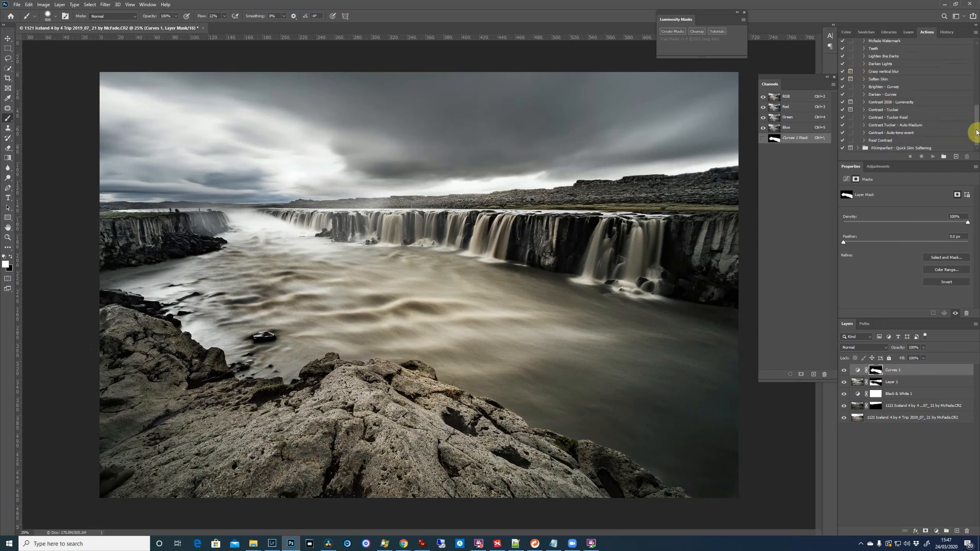
drag(976, 132, 969, 74)
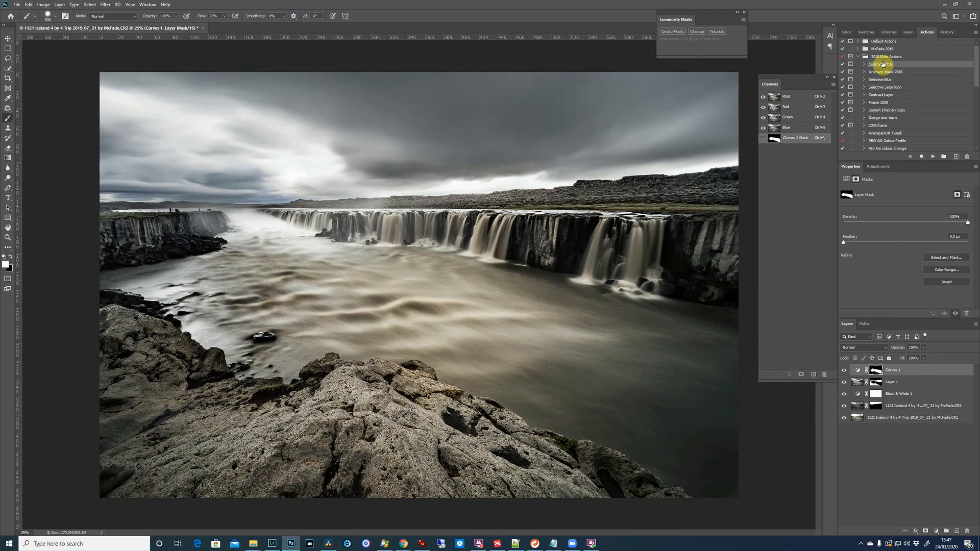
click(932, 160)
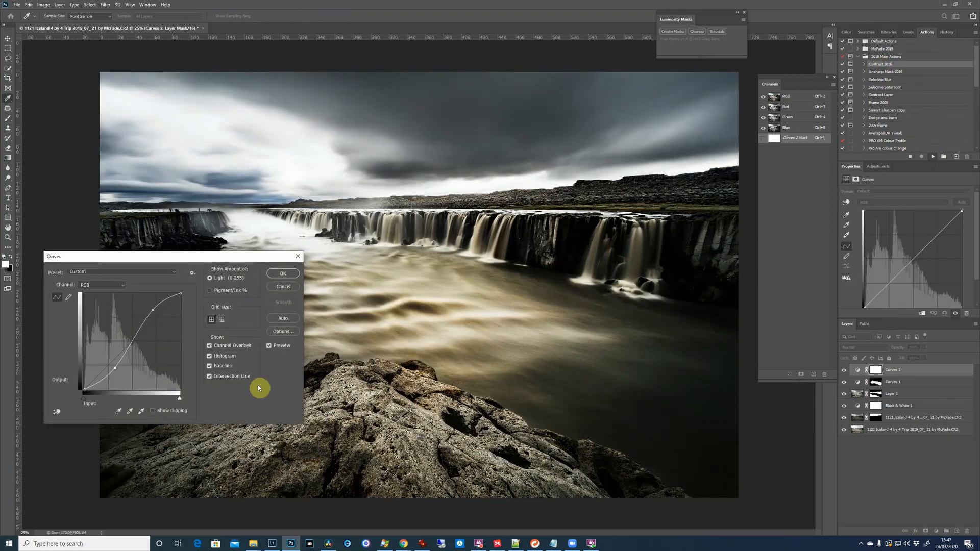
drag(208, 262, 485, 320)
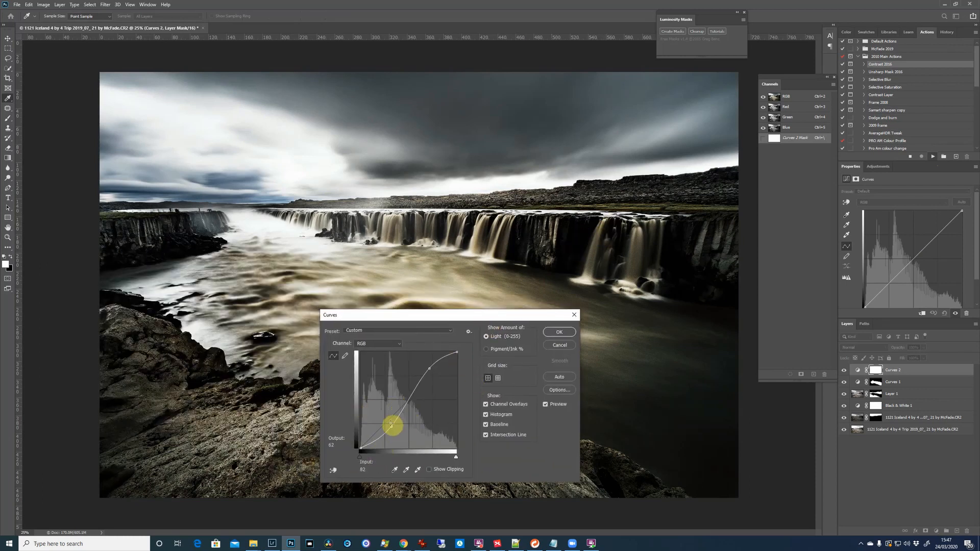
drag(392, 423, 385, 422)
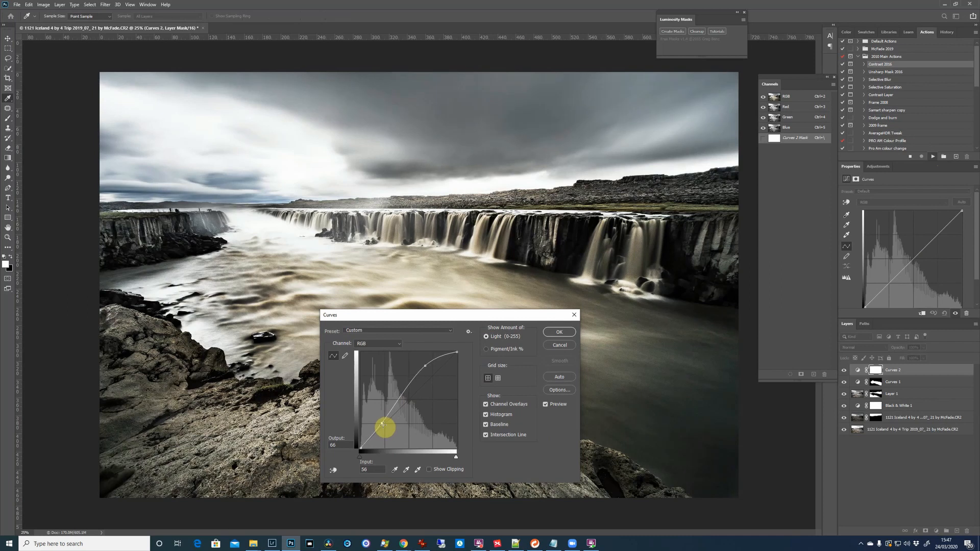
click(560, 332)
Step: Invert the new Curves mask to black and paint white with a smaller brush over the waterfall cliffs on the river's far side
key(ctrl+i)
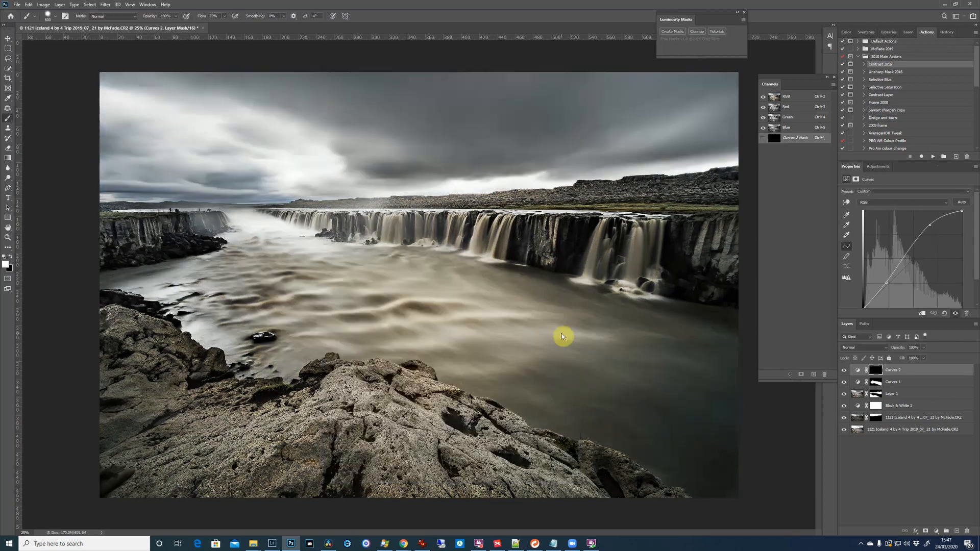
key(b)
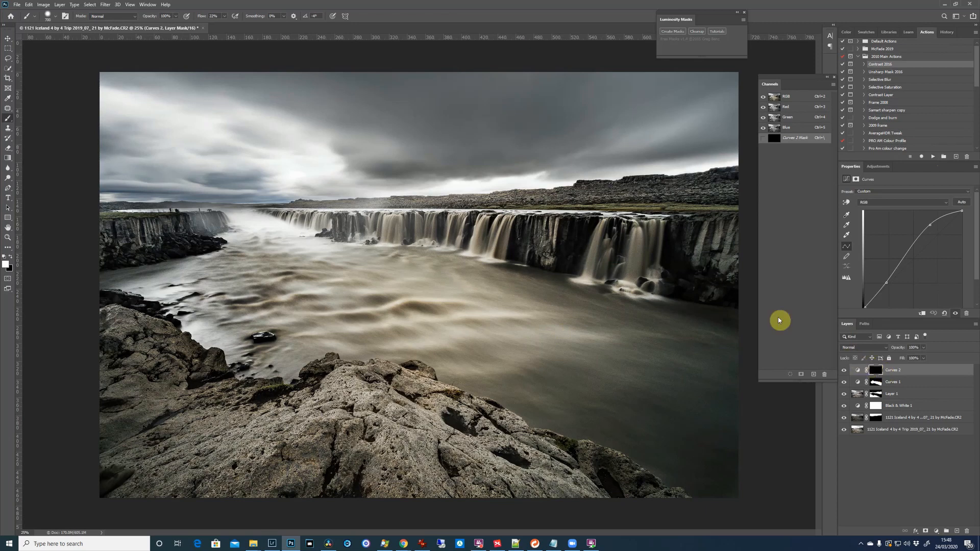
key(bracketleft)
key(bracketleft)
key(bracketleft)
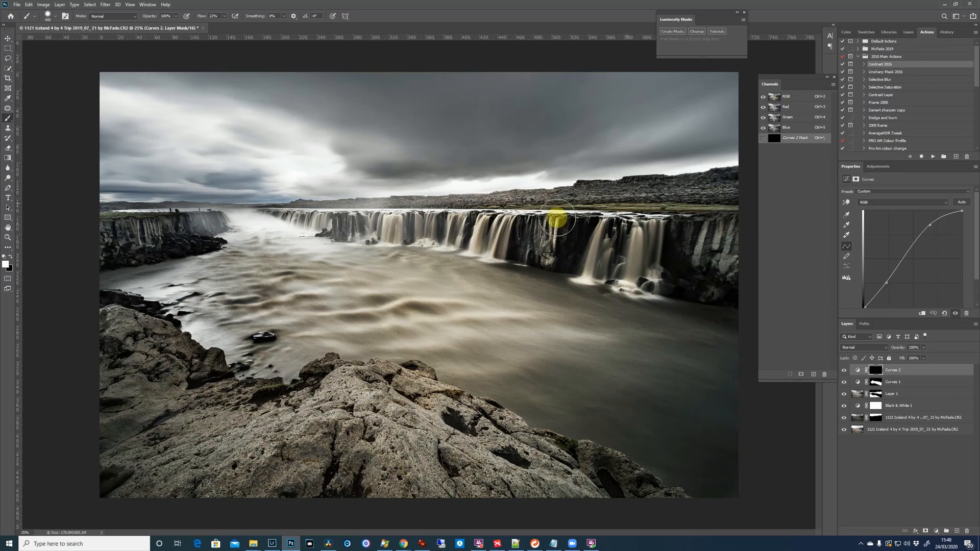
mouse_move(557, 218)
mouse_down()
mouse_move(656, 218)
mouse_move(623, 258)
mouse_up()
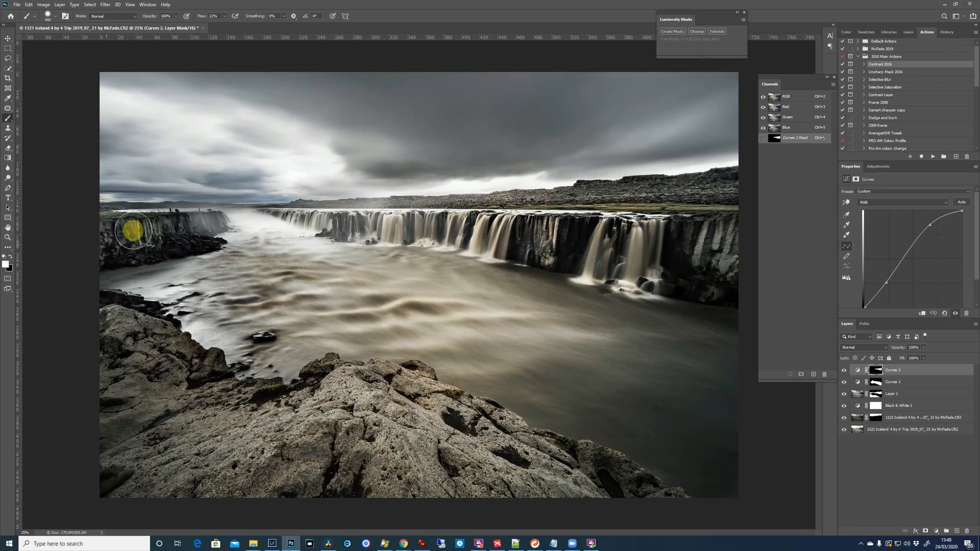
Step: Paint white on the mask over the cliff at the image's left edge and, with a larger brush, over the foreground rocks
mouse_move(133, 231)
mouse_down()
mouse_move(482, 225)
mouse_move(447, 235)
mouse_move(373, 228)
mouse_move(107, 378)
mouse_move(119, 459)
mouse_move(160, 449)
mouse_move(110, 400)
mouse_move(161, 486)
mouse_move(262, 437)
mouse_move(517, 479)
mouse_move(625, 525)
mouse_move(383, 426)
mouse_move(313, 426)
mouse_move(153, 531)
mouse_move(118, 288)
mouse_move(146, 344)
mouse_up()
key(bracketright)
key(bracketright)
key(bracketright)
key(bracketright)
key(bracketright)
key(bracketright)
key(bracketright)
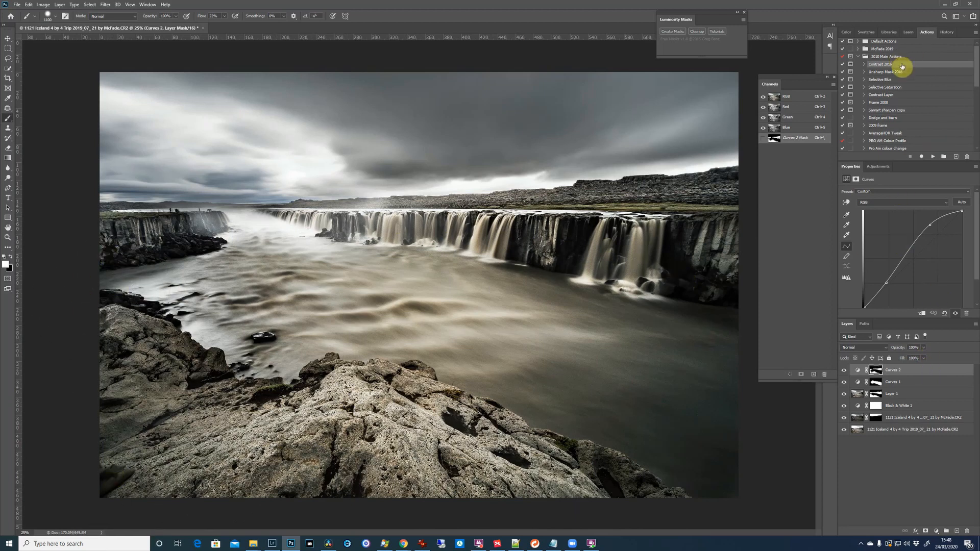
Step: Run the Contrast 2016 action again and pull its curve down to darken the image, with the shadow point at input 82, output 46
click(933, 162)
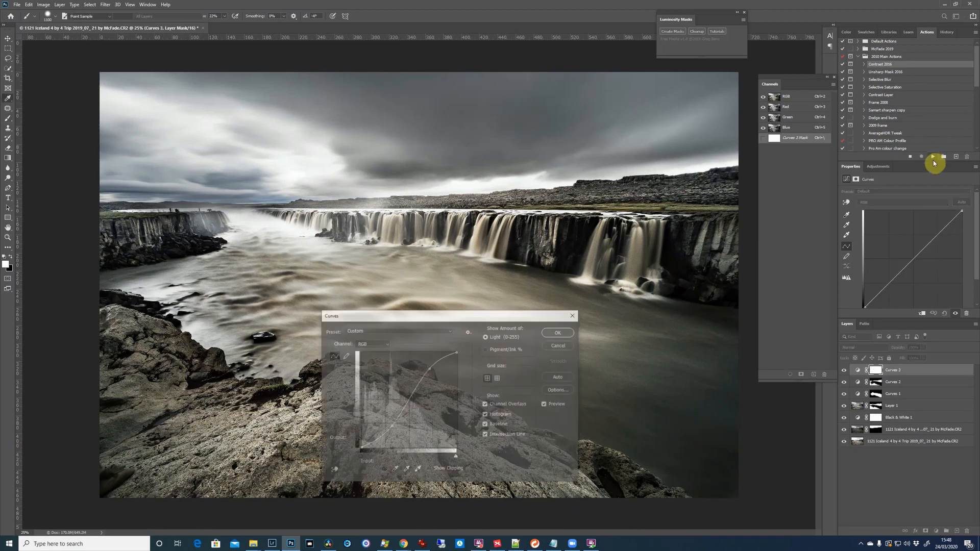
drag(429, 367, 431, 387)
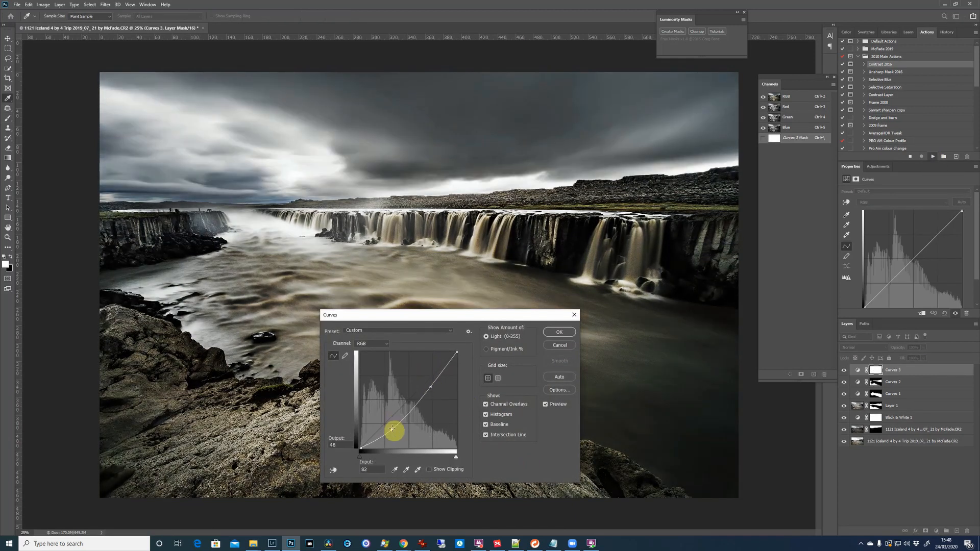
drag(392, 429, 394, 432)
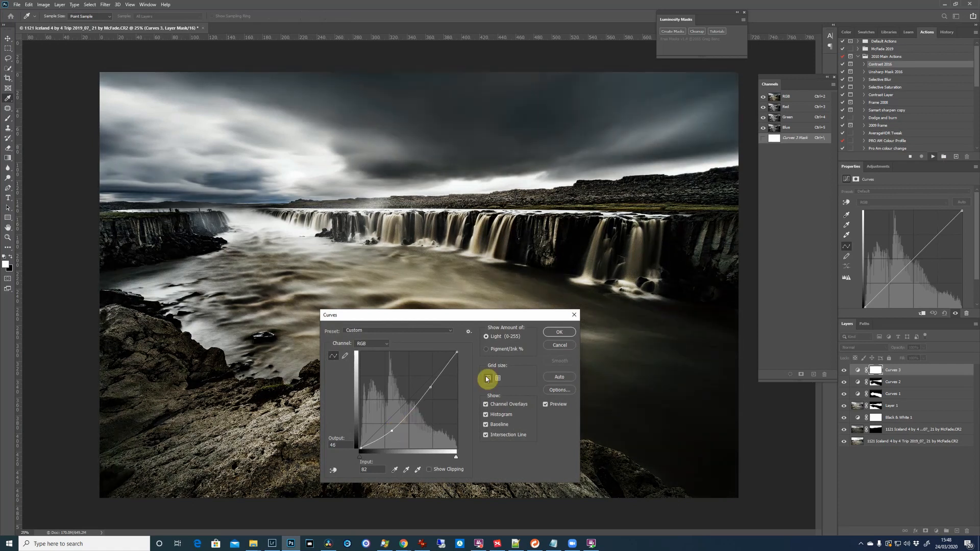
click(564, 332)
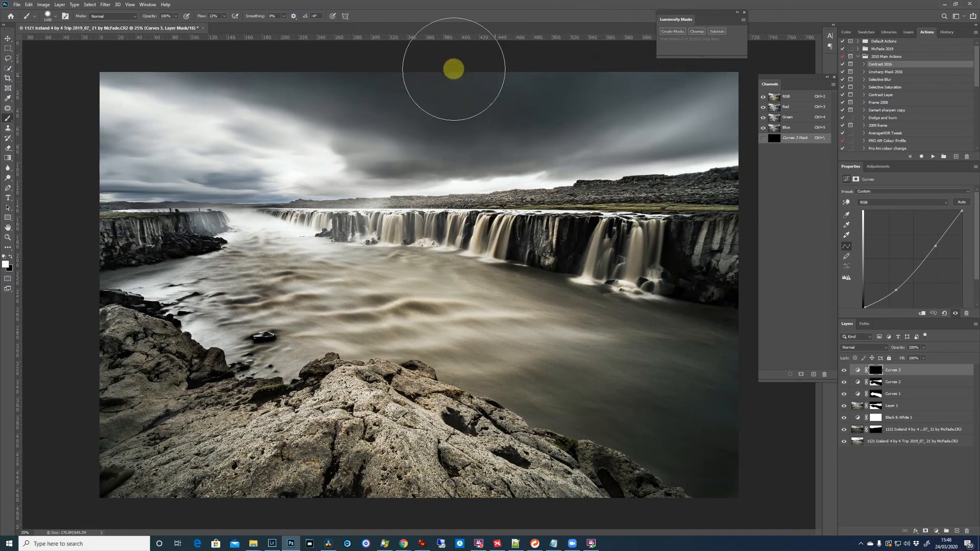
Step: Paint white on the inverted black mask across the upper sky and the river's lower-right area to darken them
mouse_move(577, 78)
mouse_down()
mouse_move(668, 73)
mouse_move(607, 119)
mouse_move(653, 113)
mouse_move(510, 135)
mouse_up()
mouse_move(683, 69)
mouse_down()
mouse_move(626, 164)
mouse_move(92, 110)
mouse_move(109, 164)
mouse_move(195, 180)
mouse_move(343, 157)
mouse_move(28, 121)
mouse_up()
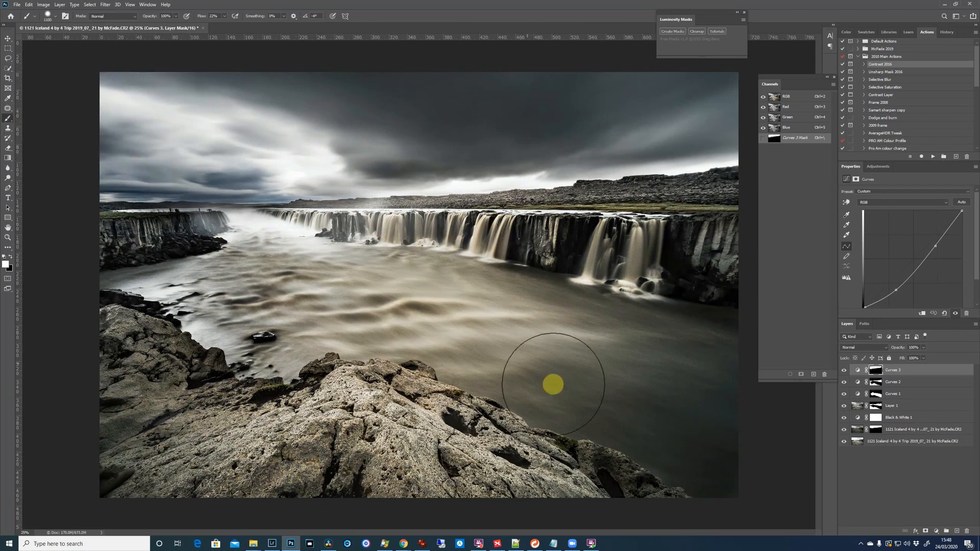
mouse_move(631, 357)
mouse_down()
mouse_move(670, 386)
mouse_move(636, 346)
mouse_move(649, 454)
mouse_move(728, 472)
mouse_move(628, 437)
mouse_move(621, 370)
mouse_move(606, 420)
mouse_up()
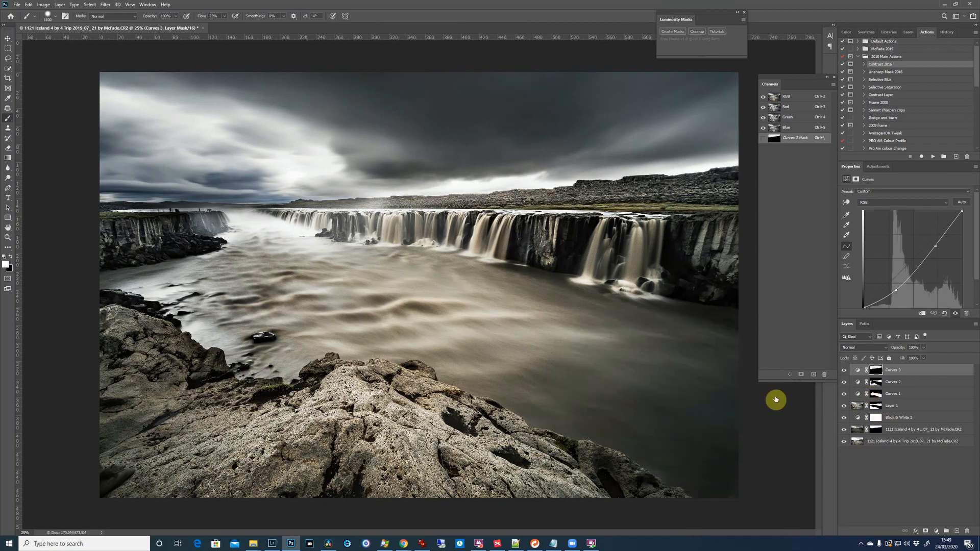
key(alt+[)
key(alt+[)
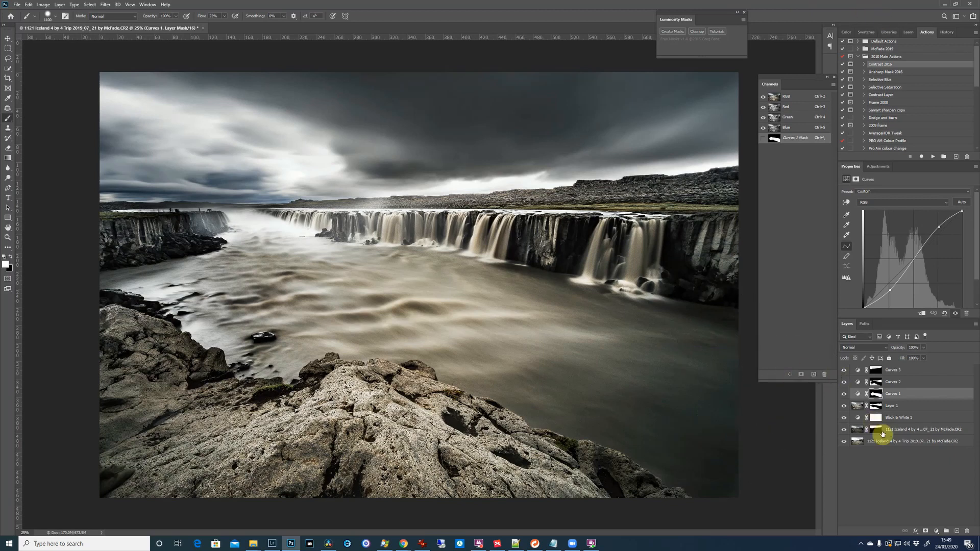
click(936, 531)
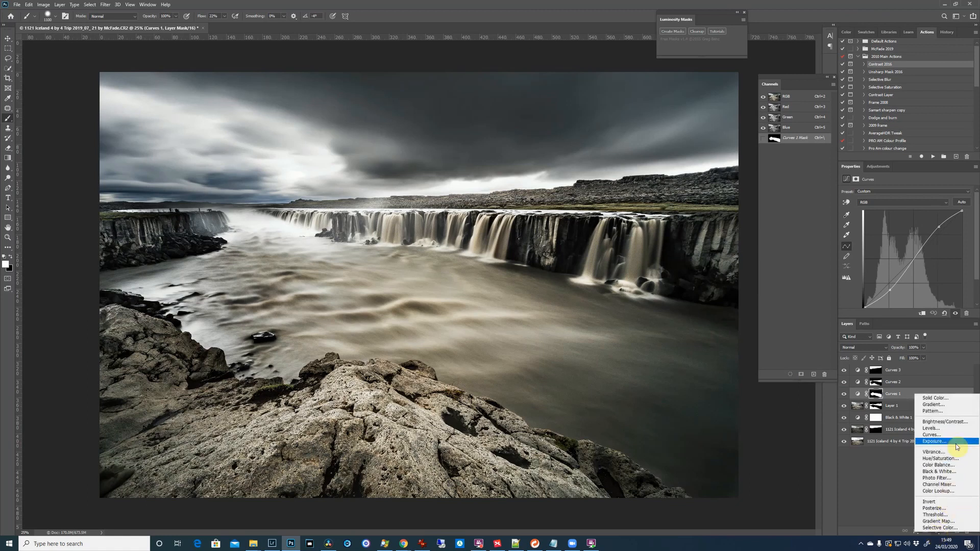
click(923, 375)
Step: Add a Black & White adjustment layer above the topmost Curves layer
click(923, 374)
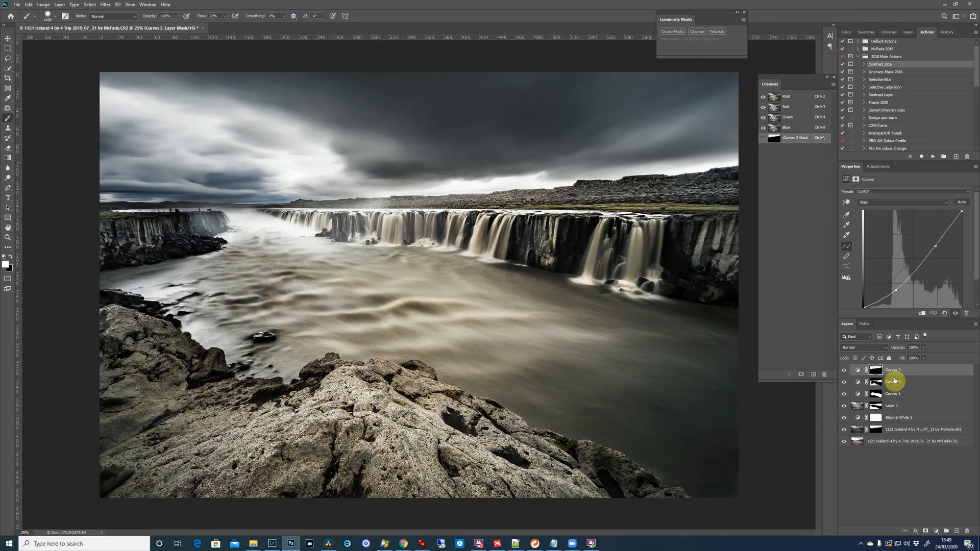
click(941, 375)
click(937, 531)
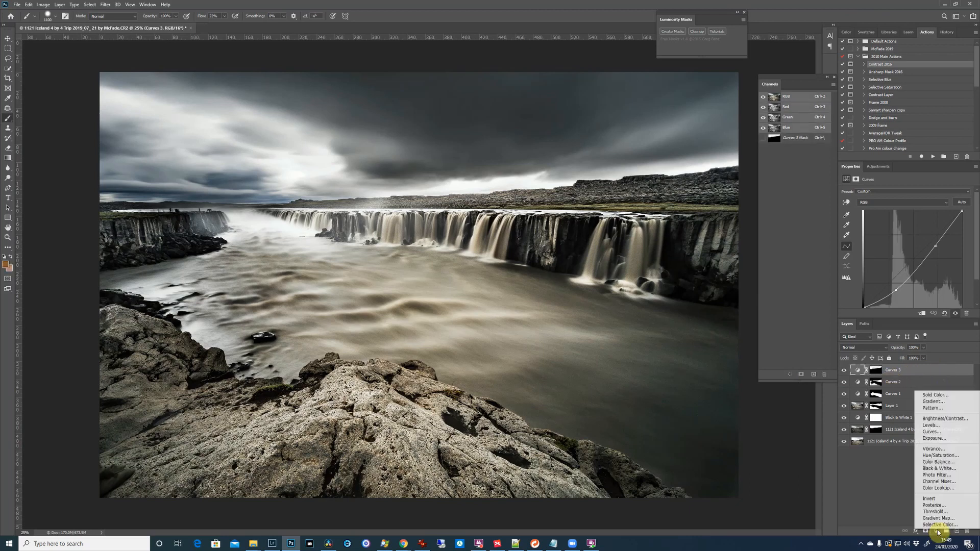
click(965, 468)
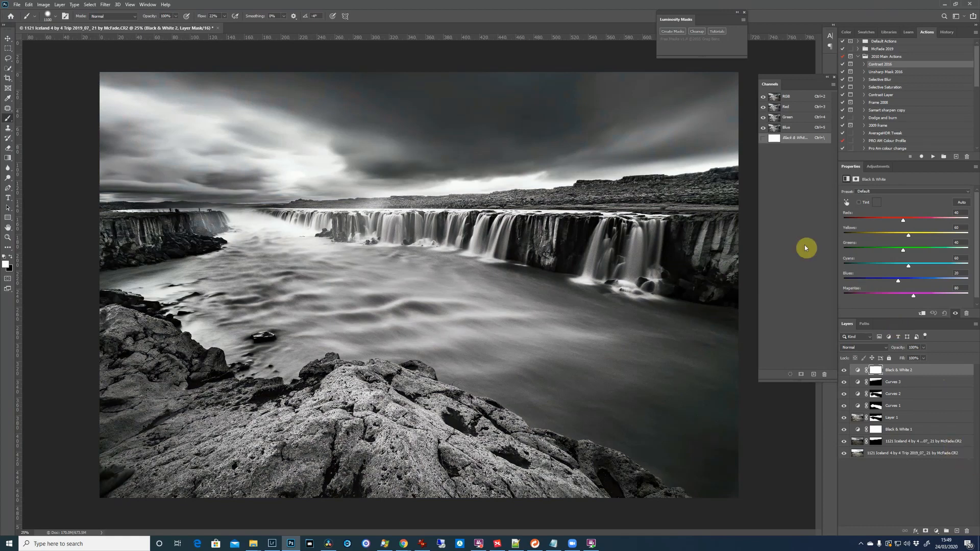
Step: Try the Black & White presets one after another, from Blue Filter through Infrared, Maximum Black and Neutral Density to Red Filter
click(889, 196)
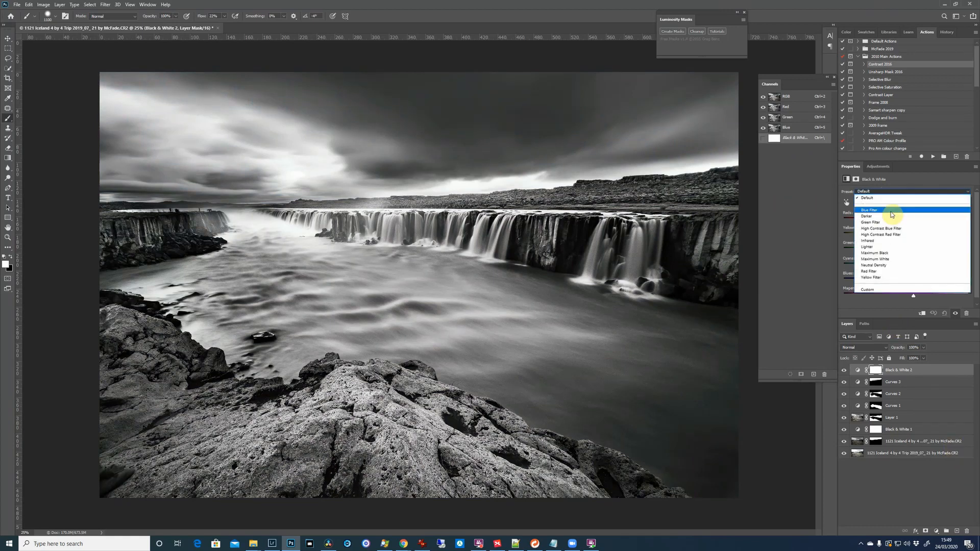
click(892, 214)
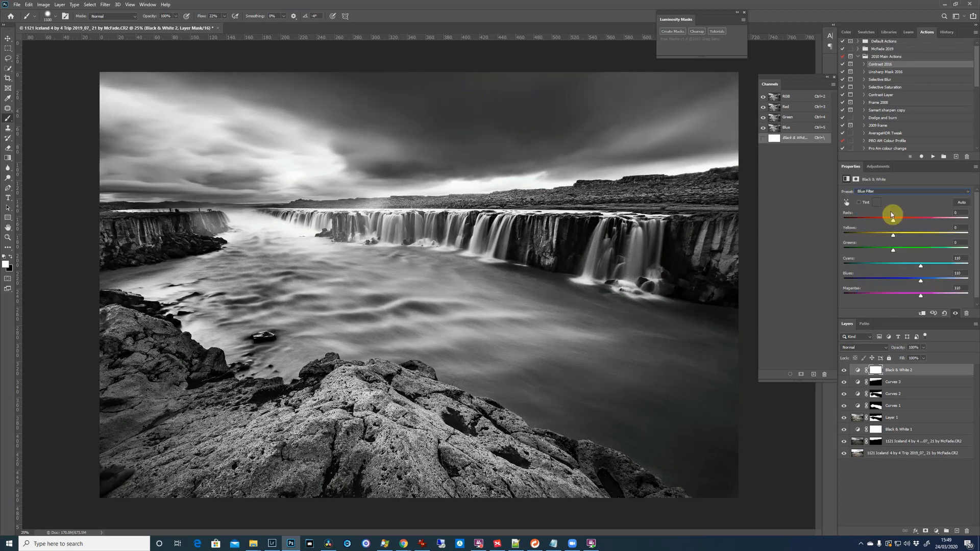
key(Down)
key(Up)
key(Down)
key(Down)
key(Down)
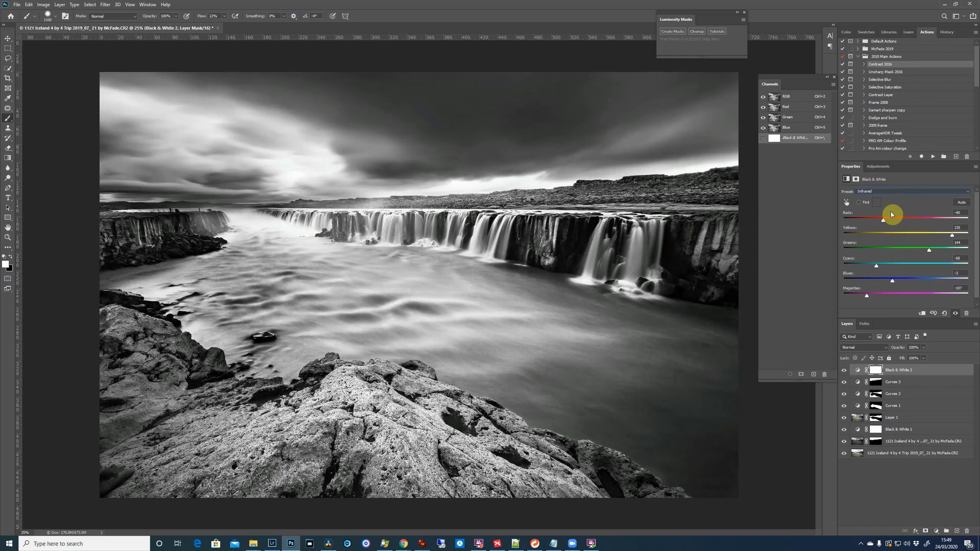
key(Down)
key(Down)
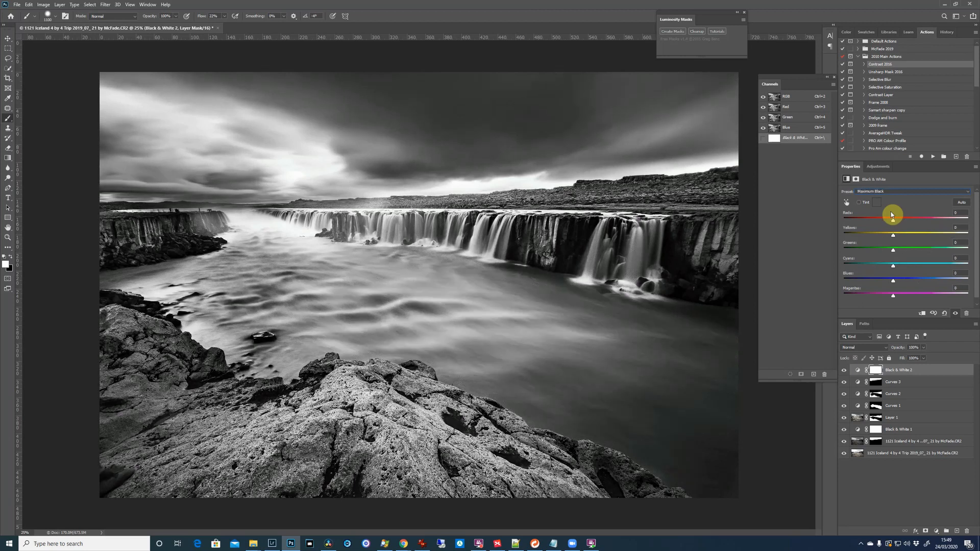
key(Down)
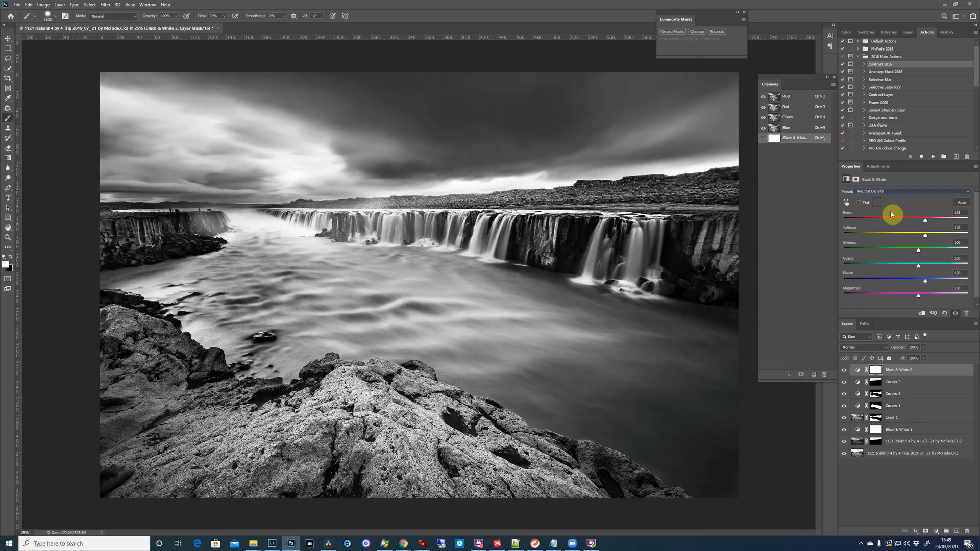
key(Down)
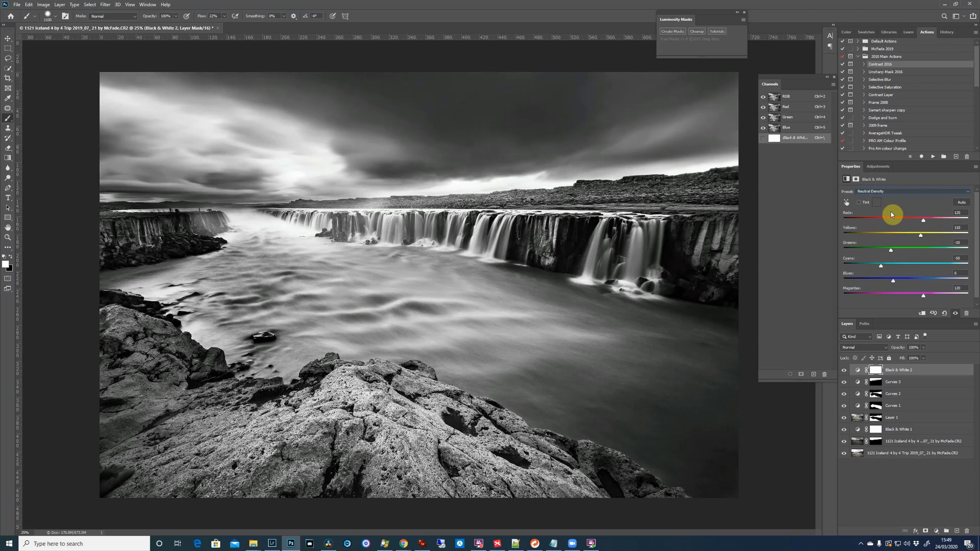
Step: Go back through the presets, compare the blue and red contrast filters, and set the Black & White layer to Green Filter
key(Up)
key(Up)
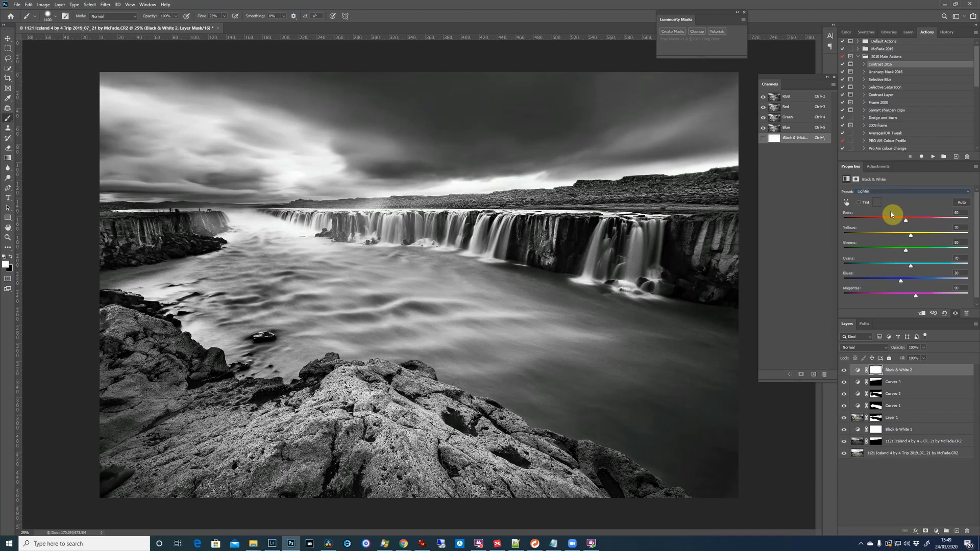
key(Up)
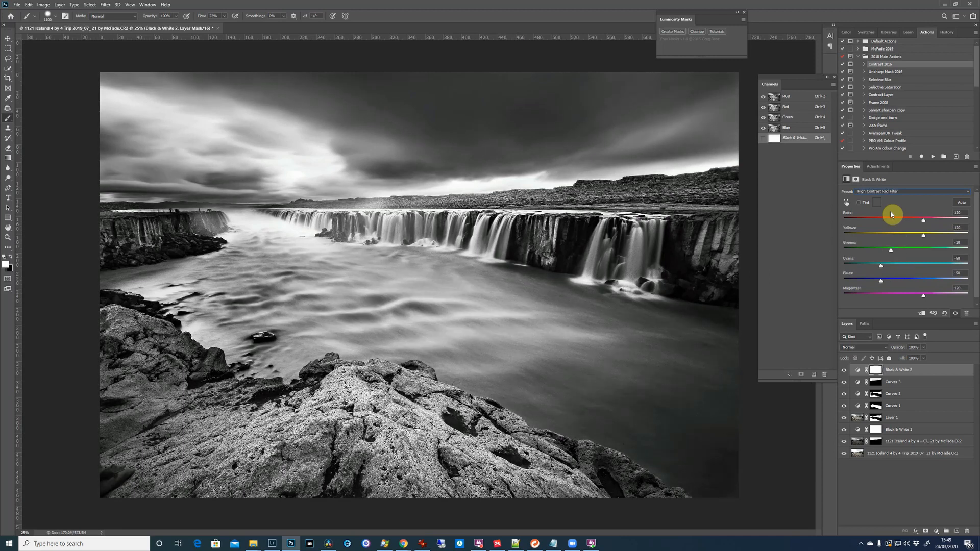
key(Up)
key(Up)
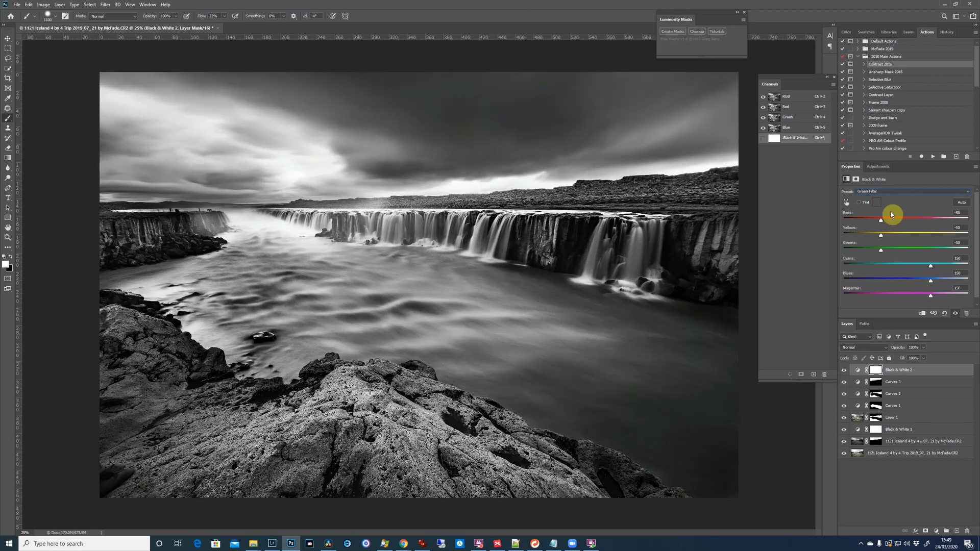
key(Up)
key(Up)
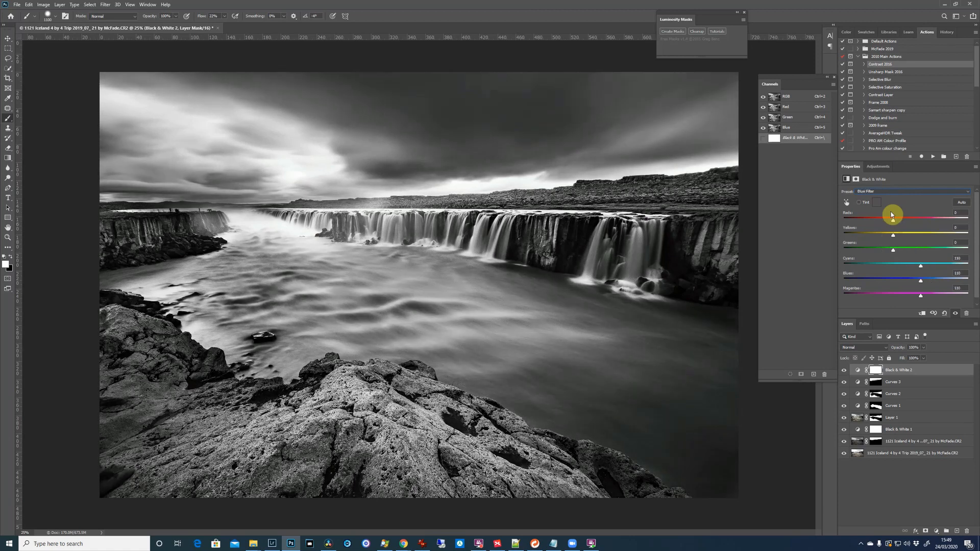
key(Down)
key(Down)
key(Down)
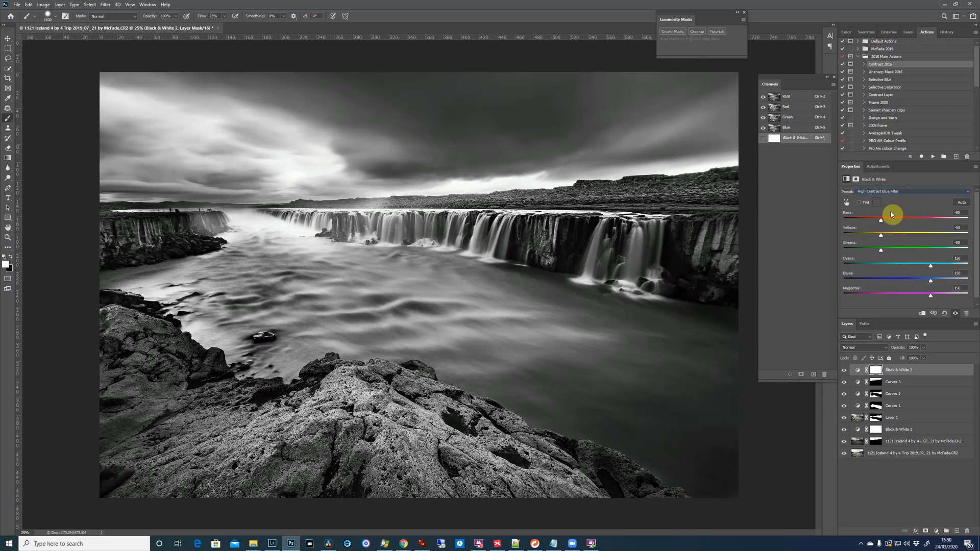
key(Up)
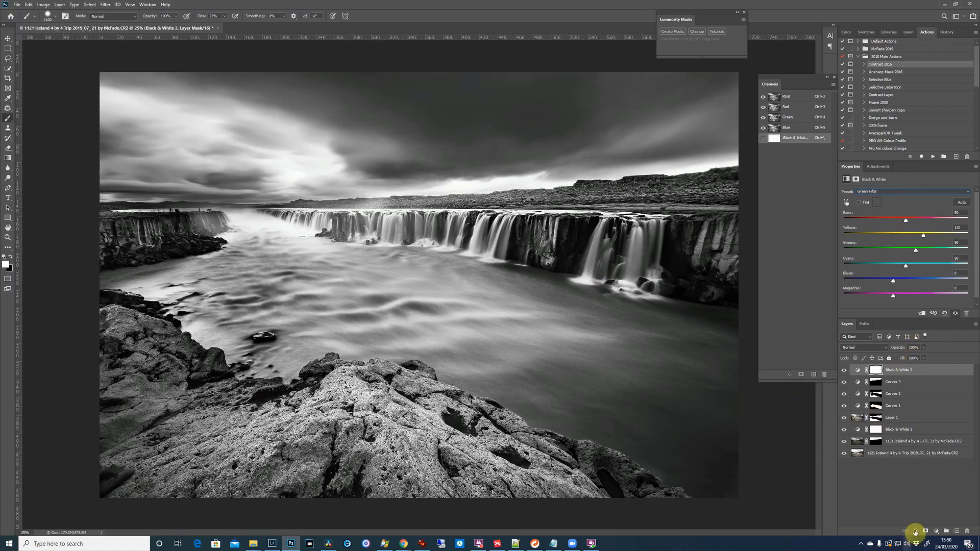
Step: Add a Curves layer above the Black & White layer and shape a gentle S-curve that increases overall contrast
click(944, 531)
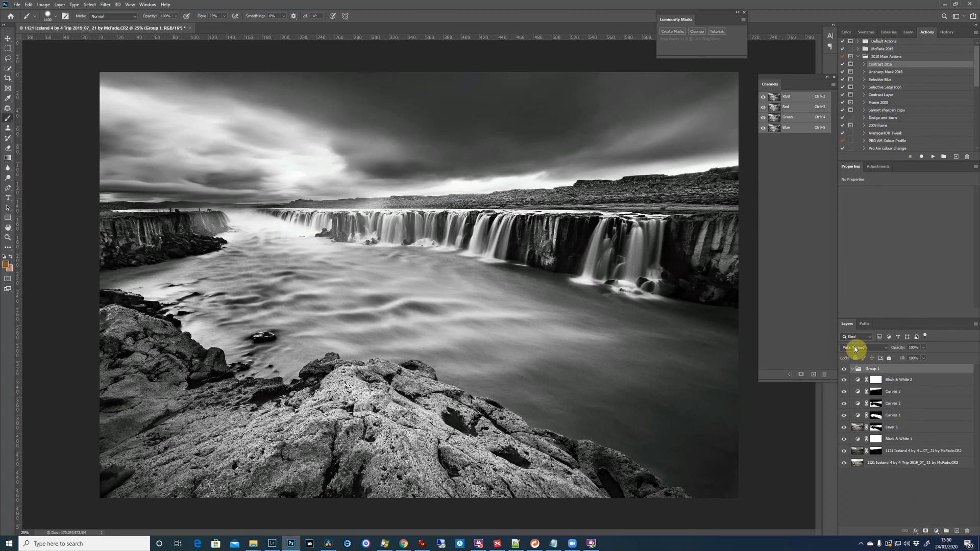
key(ctrl+z)
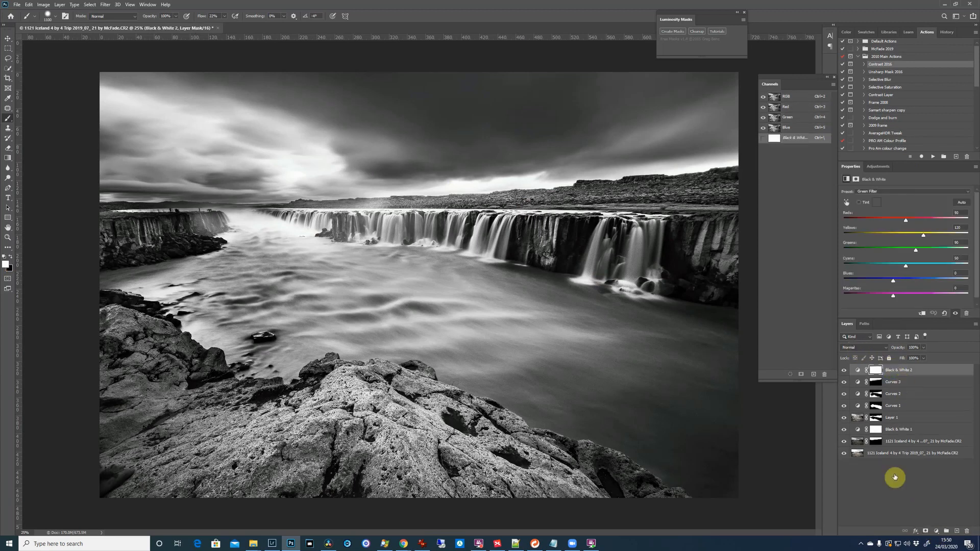
click(936, 534)
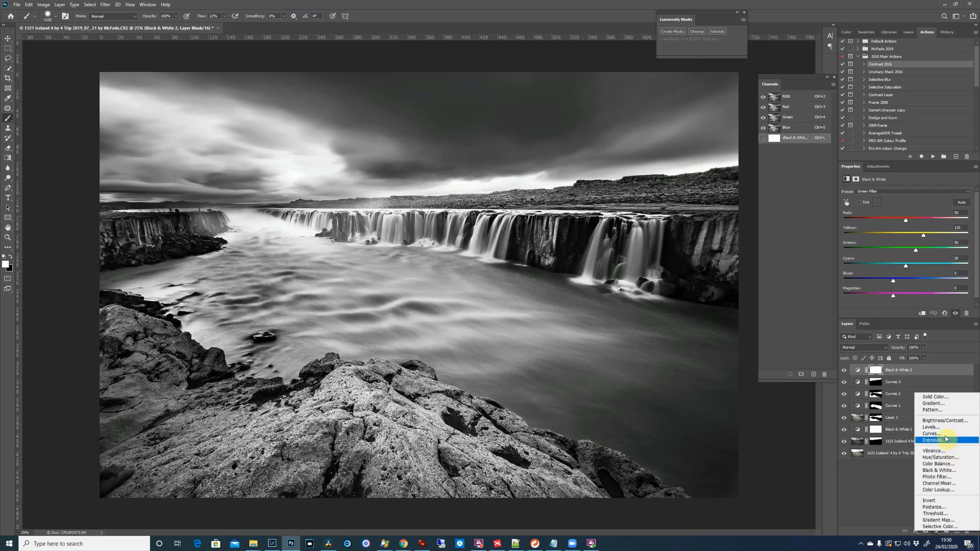
click(944, 433)
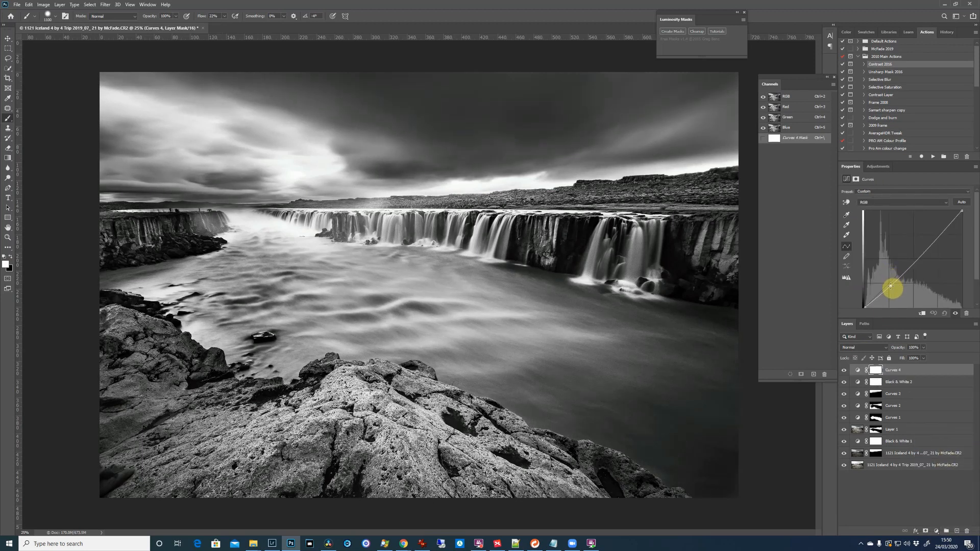
drag(890, 285, 890, 286)
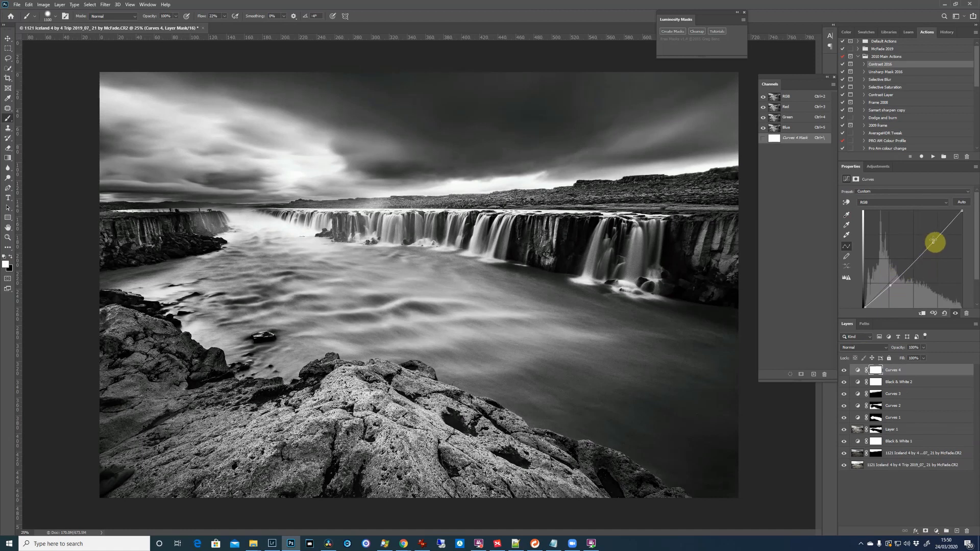
drag(933, 241, 934, 237)
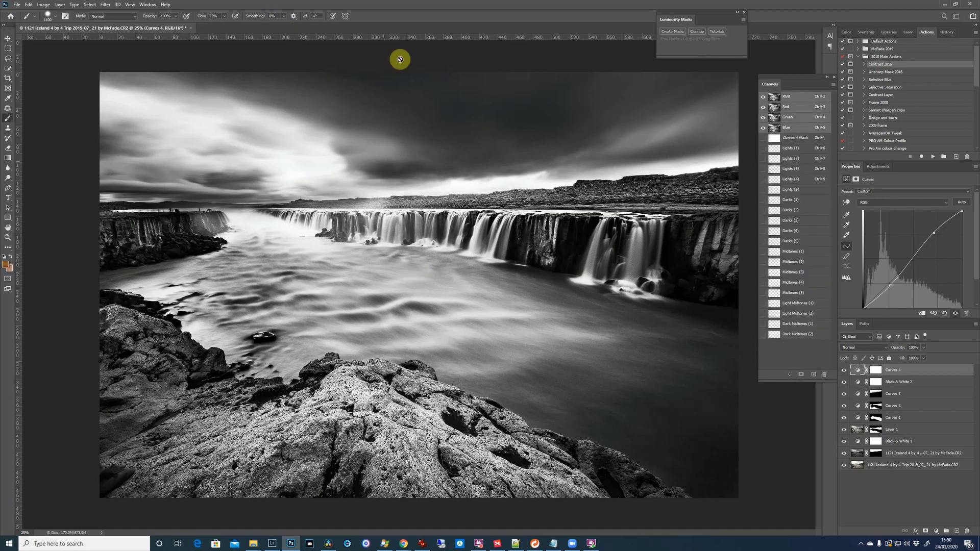
Step: Generate the luminosity masks and add a Curves layer masked by Lights (4), with its curve pulled well down to darken the brightest highlights
click(542, 301)
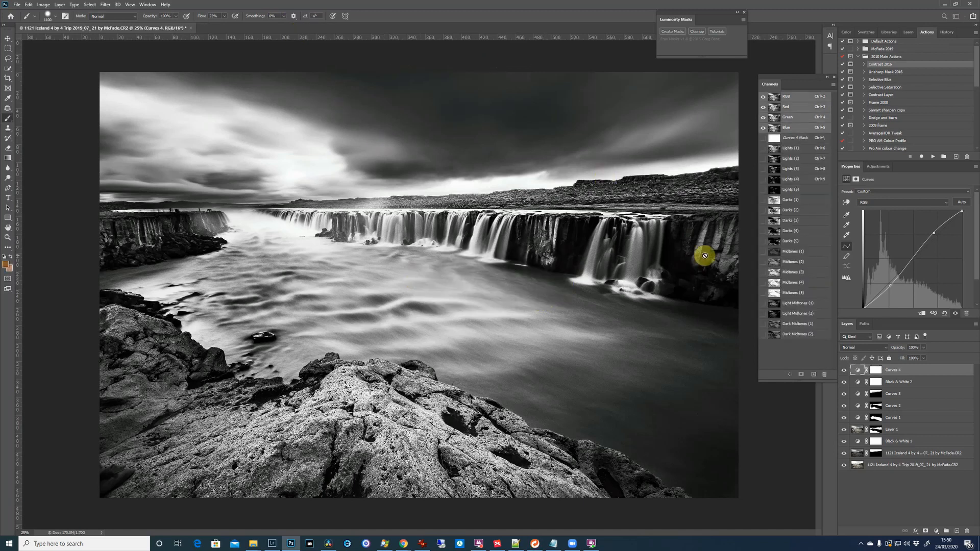
ctrl+click(774, 179)
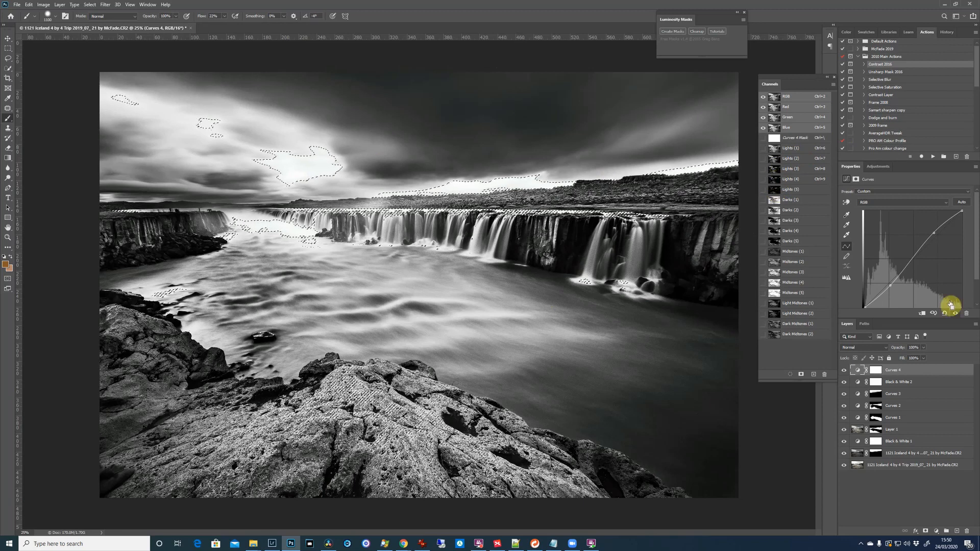
click(935, 533)
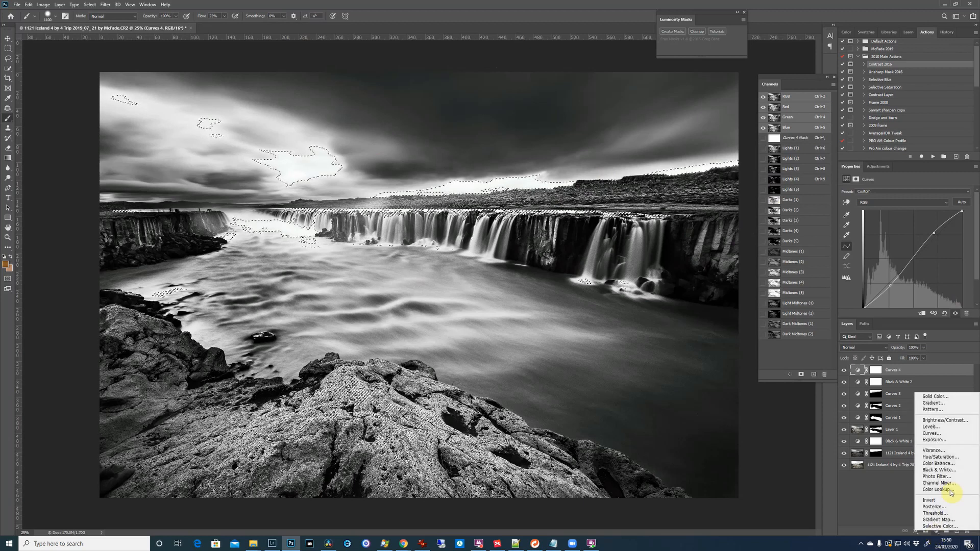
click(950, 431)
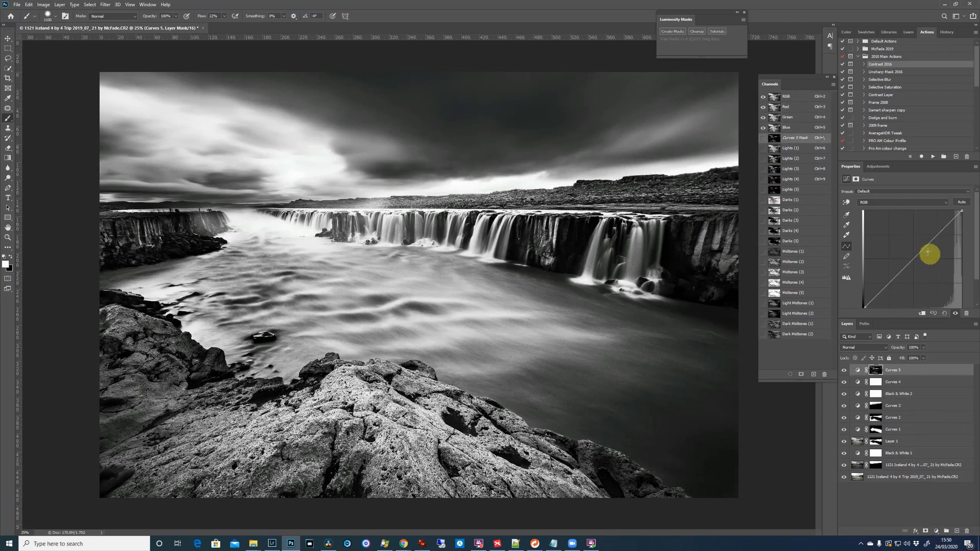
mouse_move(927, 253)
mouse_down()
mouse_move(948, 281)
mouse_move(934, 261)
mouse_up()
key(ctrl+z)
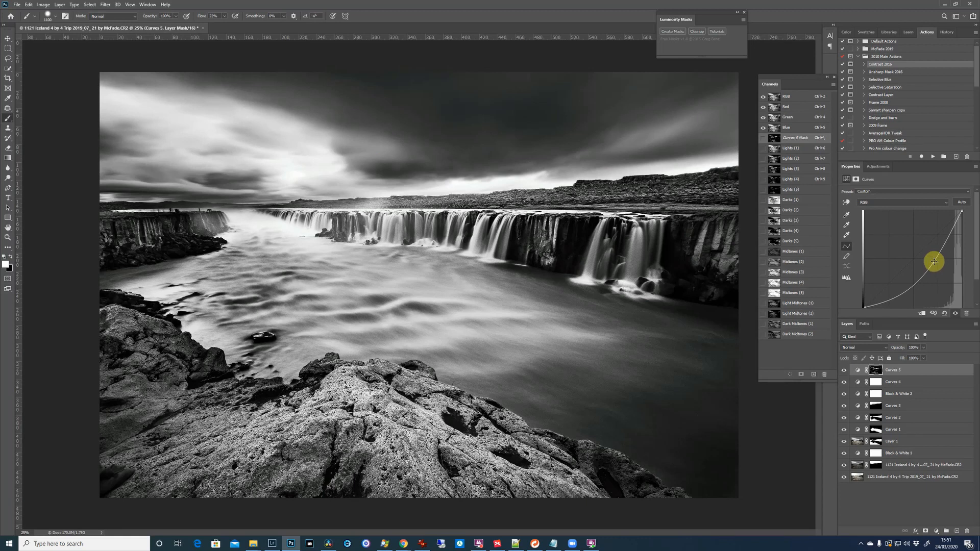
Step: Add another Curves layer masked by the Lights (2) selection and lower its curve slightly in the upper midtones
ctrl+click(775, 163)
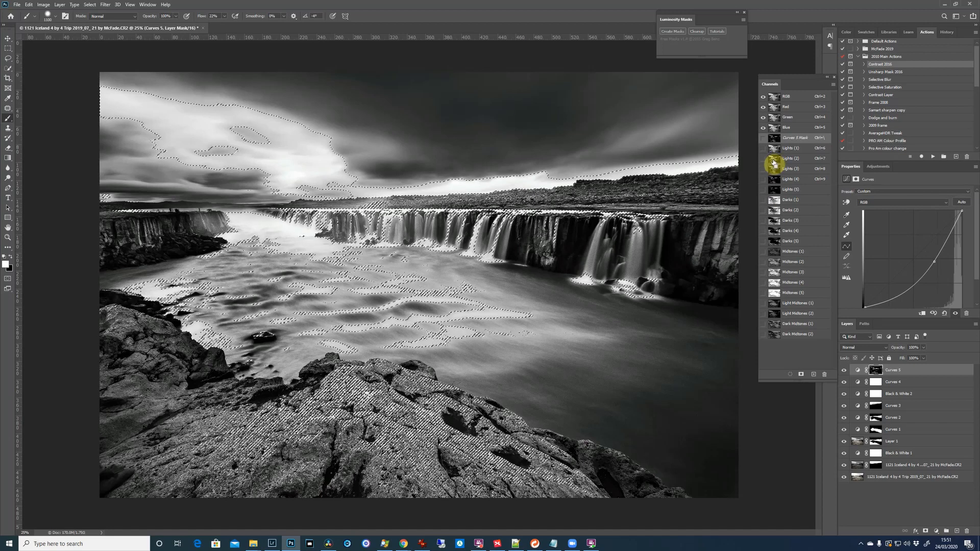
click(936, 532)
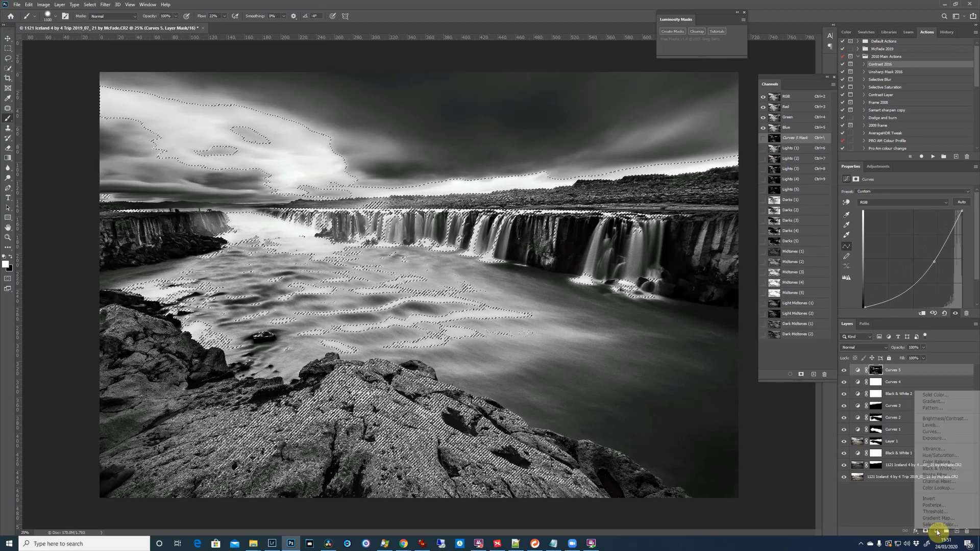
click(939, 432)
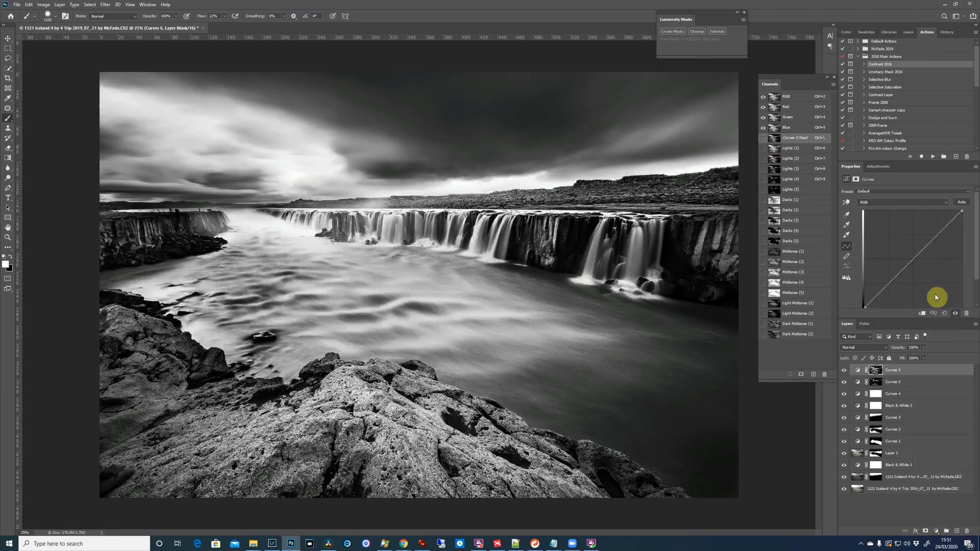
drag(932, 234, 943, 245)
key(Delete)
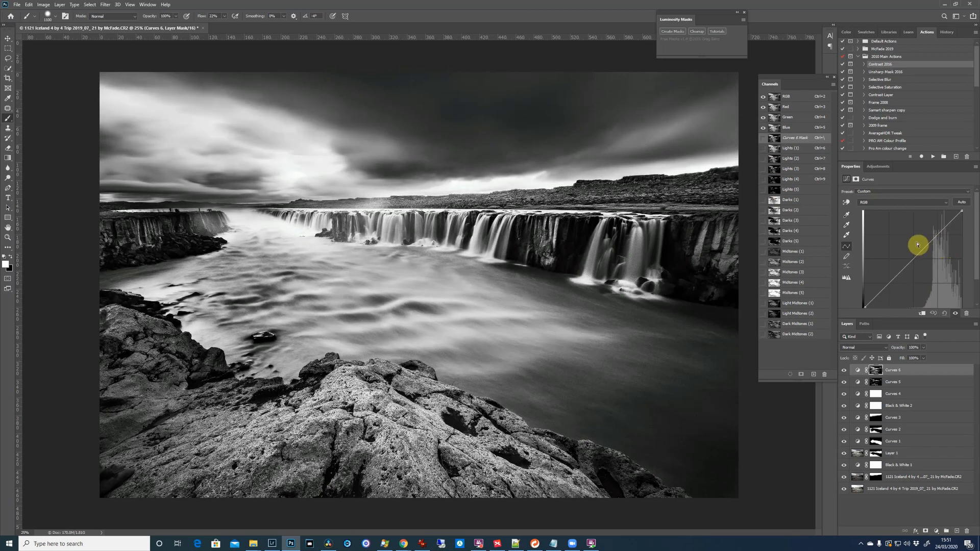
click(930, 246)
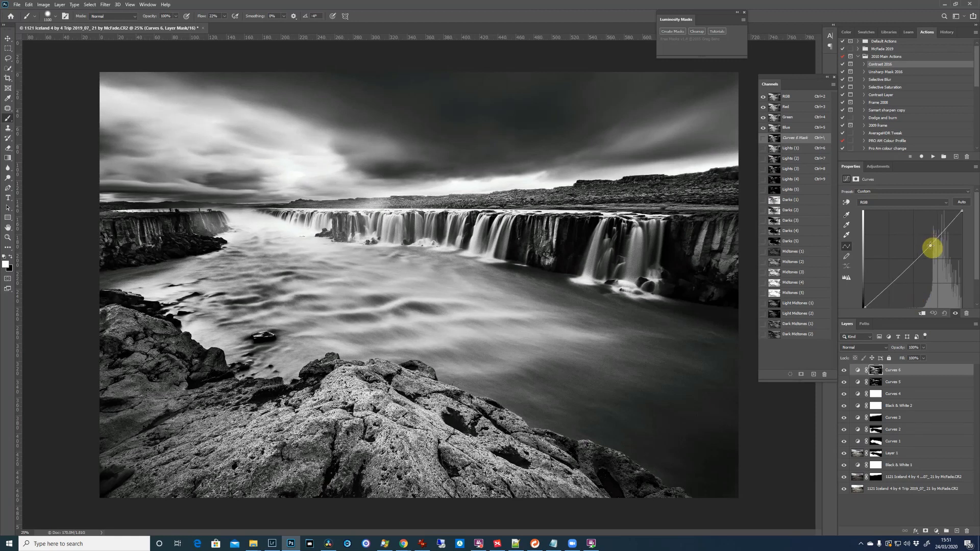
drag(931, 246, 934, 249)
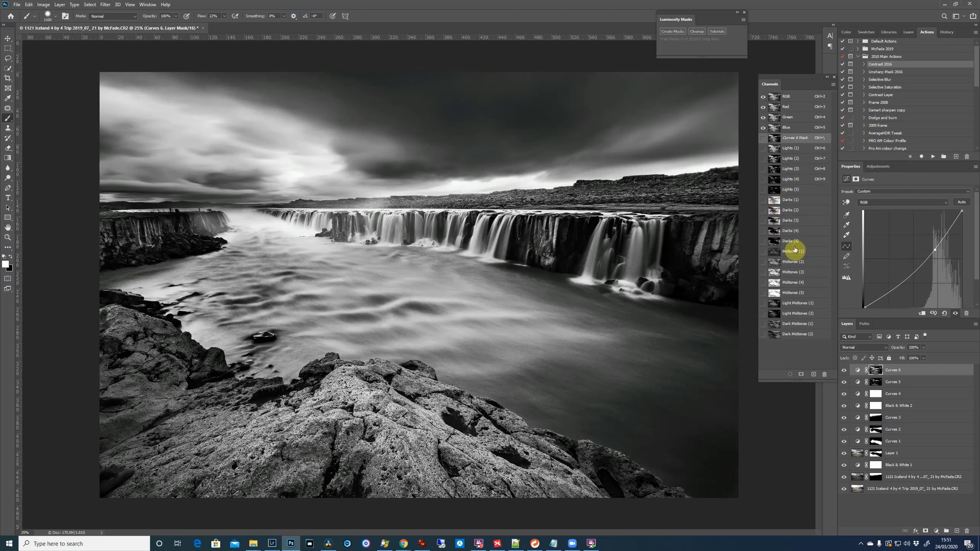
Step: Add a Curves layer masked by the Darks (3) selection and pull its midpoint slightly down to deepen the shadows
ctrl+click(776, 221)
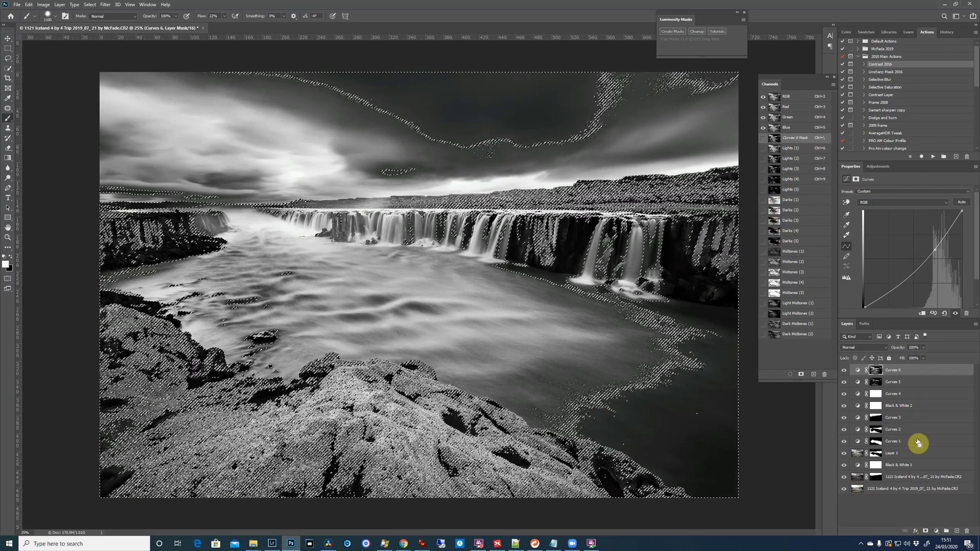
click(939, 535)
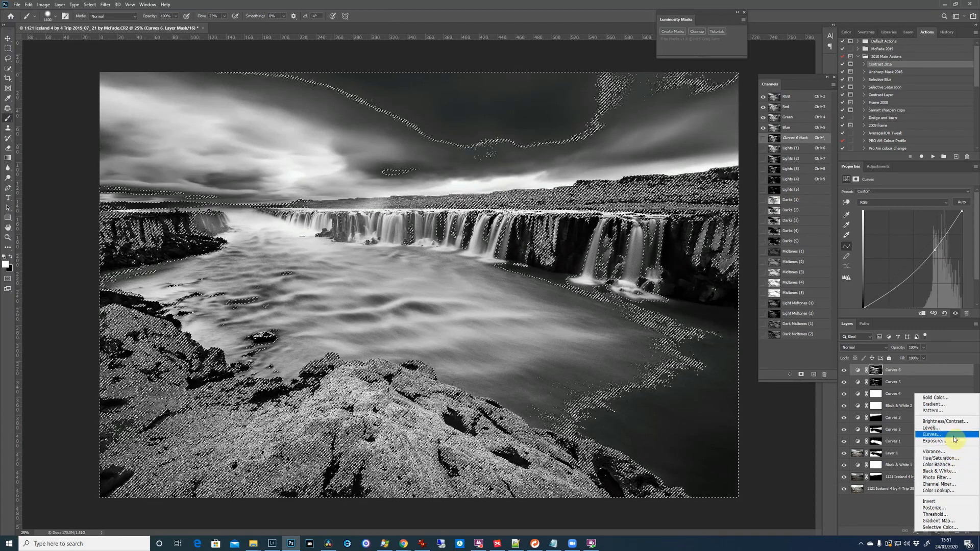
click(941, 433)
drag(910, 263, 943, 340)
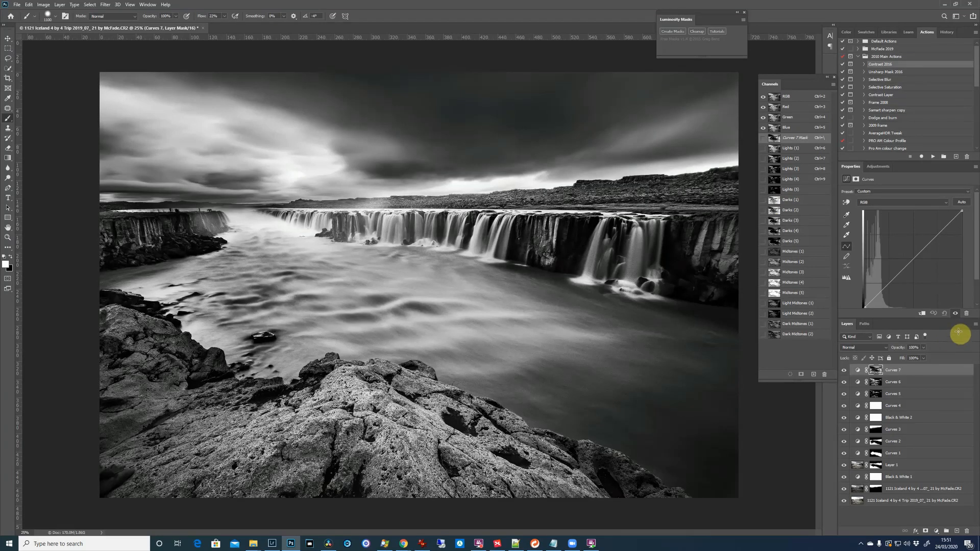
drag(941, 283, 908, 273)
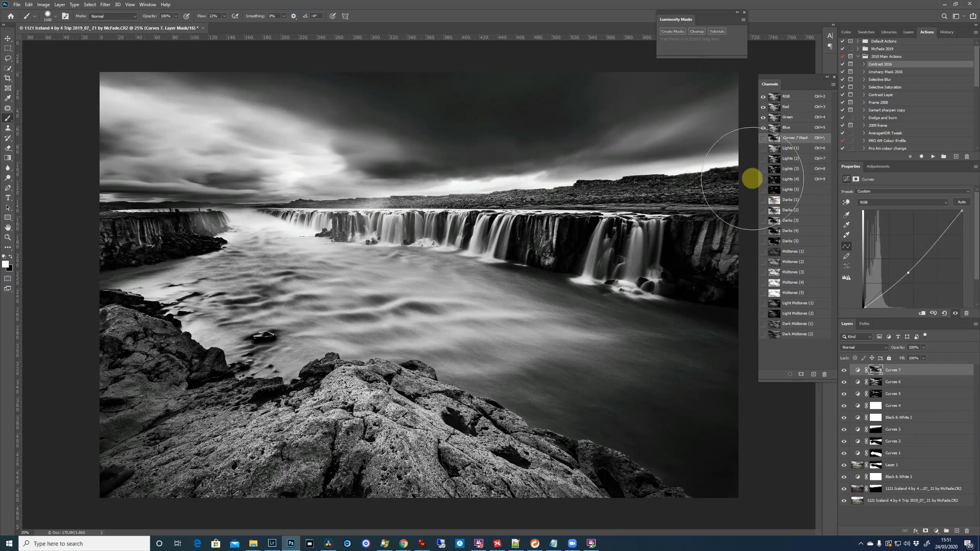
Step: Add a Curves layer masked by the Darks (2) selection and raise its midpoint to lighten the darker tones
ctrl+click(774, 215)
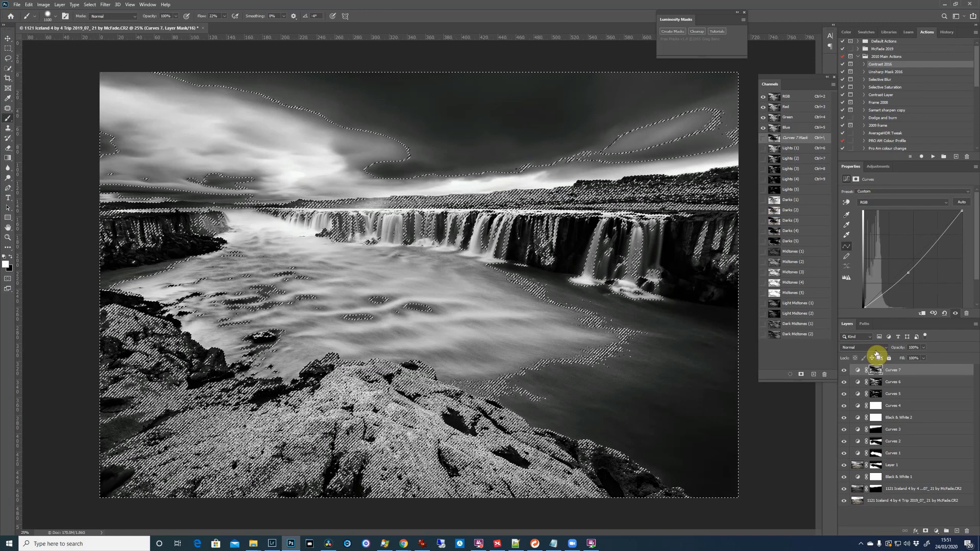
click(936, 531)
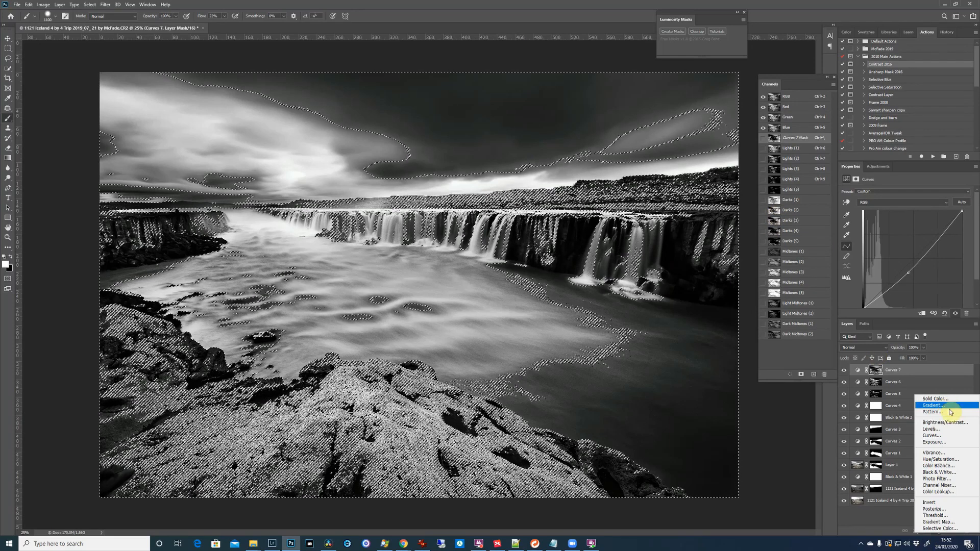
click(950, 435)
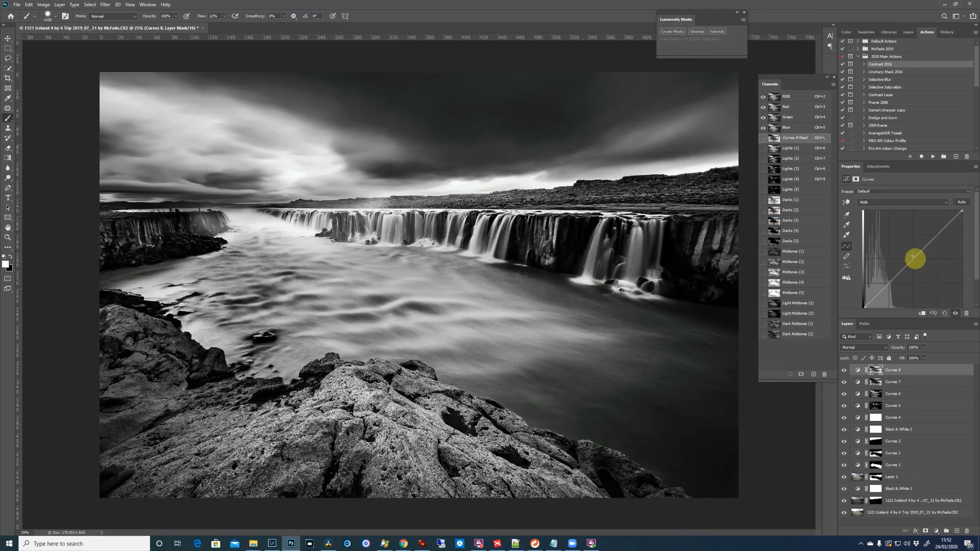
drag(913, 257, 907, 249)
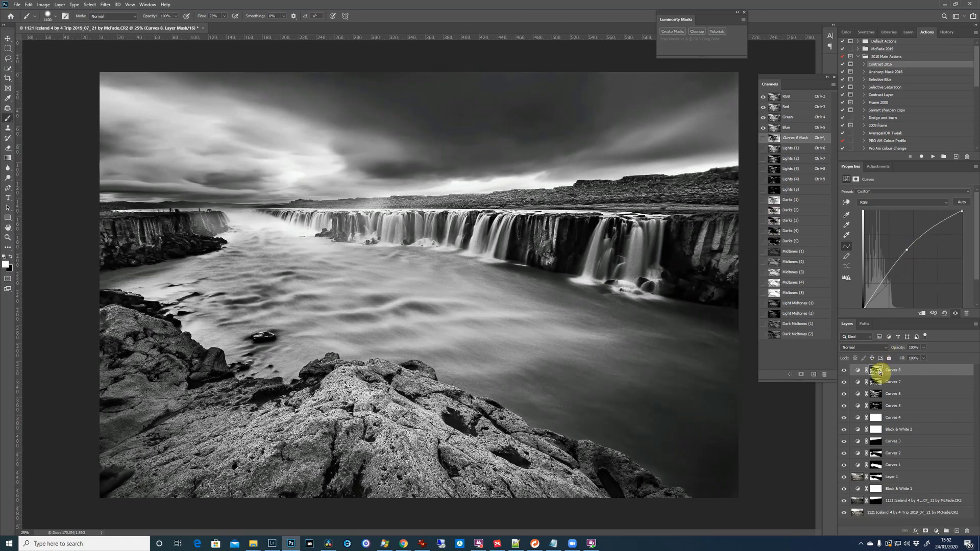
Step: Review the Curves 7 adjustment and fine-tune the Curves 8 curve by lifting its midpoint slightly
click(875, 383)
click(856, 383)
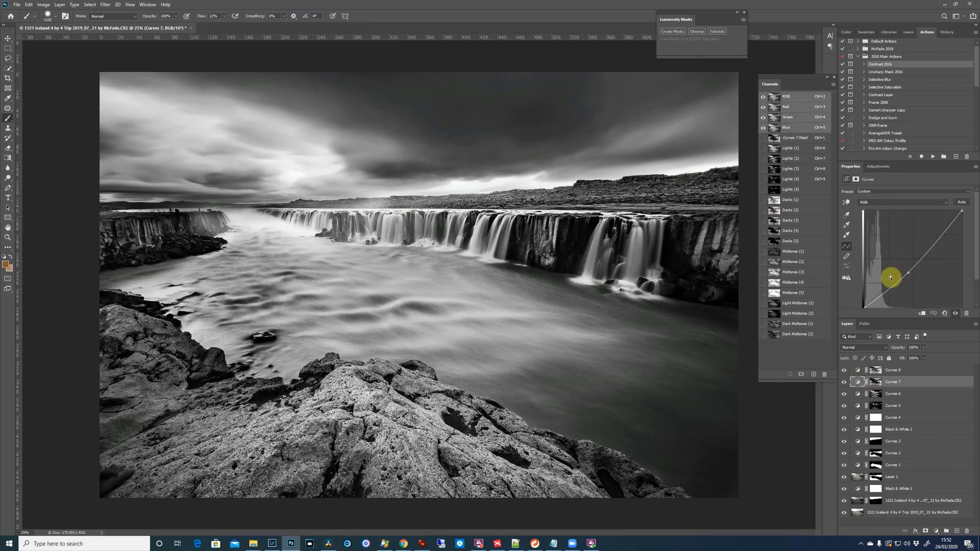
drag(897, 271, 905, 250)
click(856, 370)
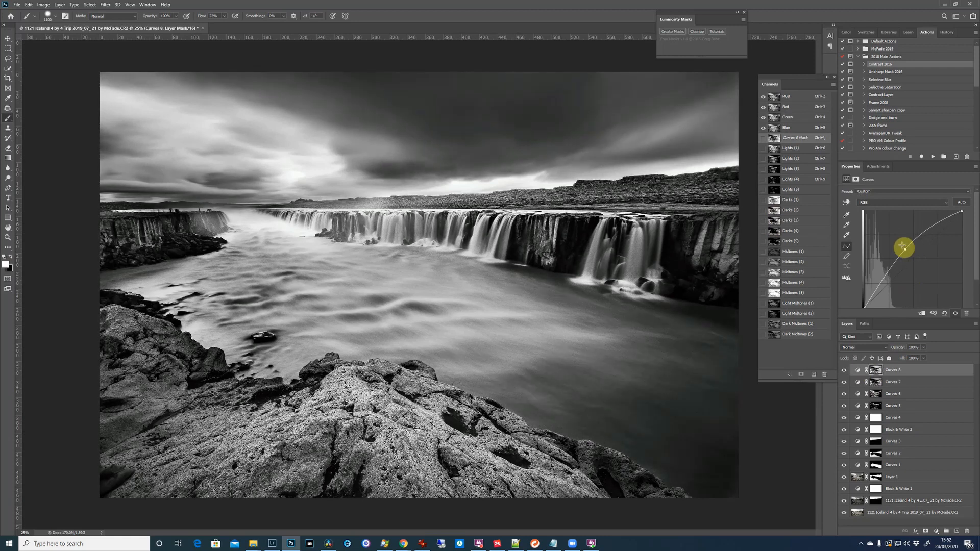
Step: Clean up the generated luminosity mask channels and save the layered document
click(696, 33)
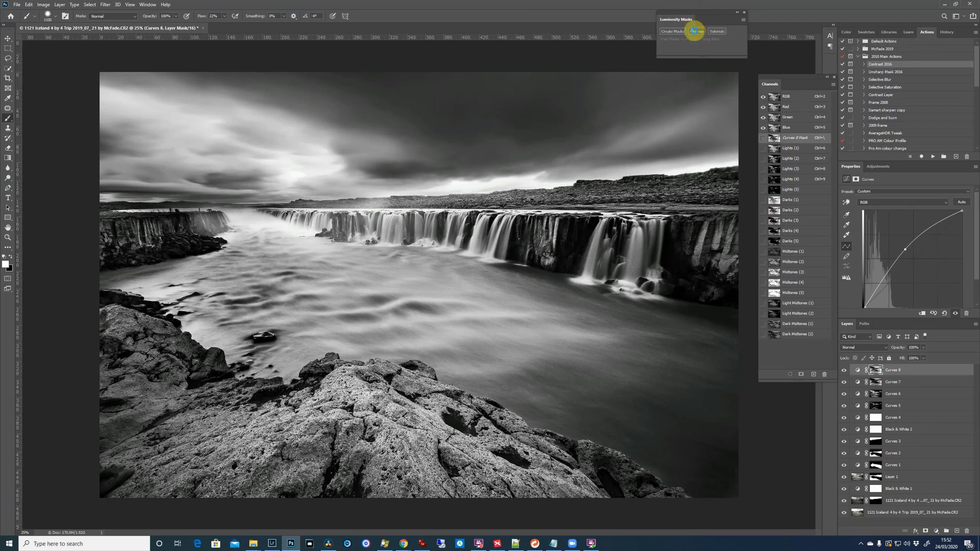
click(522, 301)
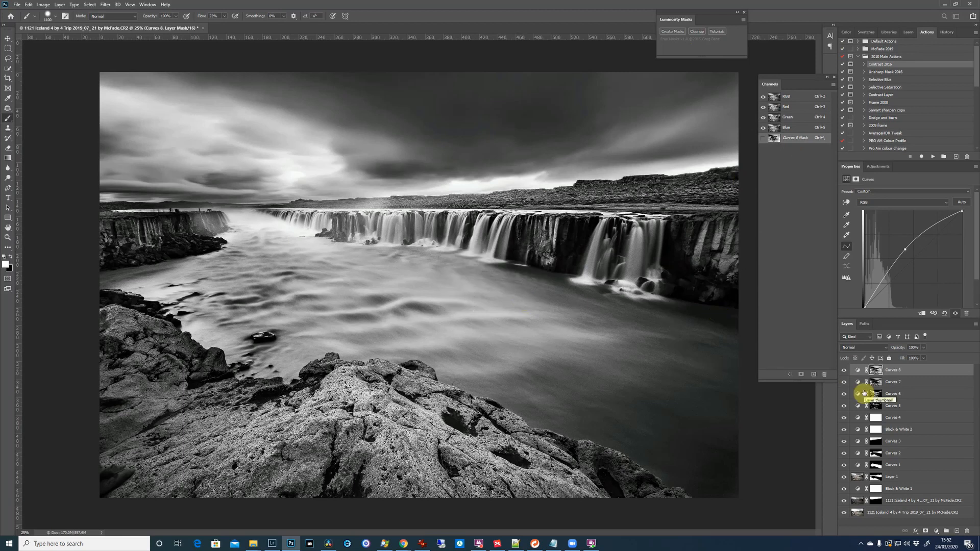
key(ctrl+s)
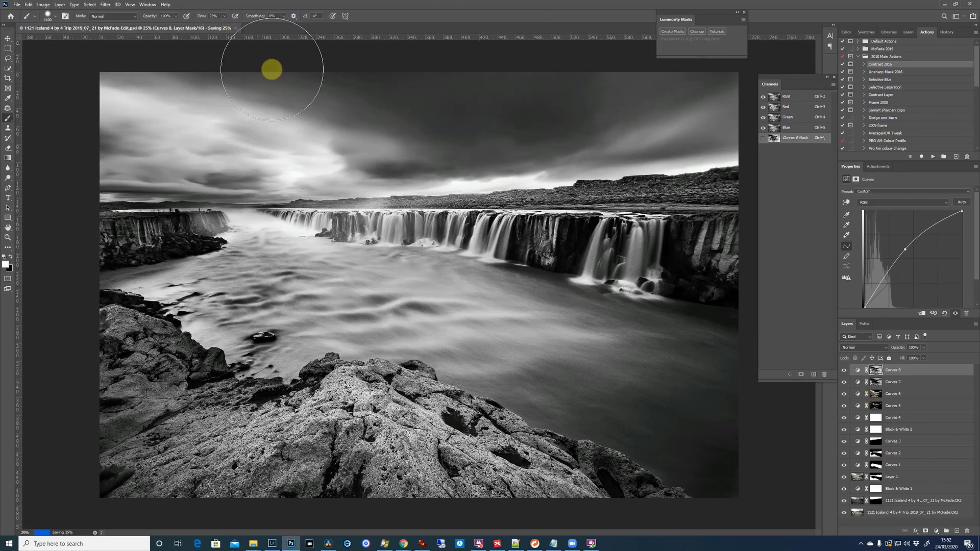
Step: Switch to Lightroom Classic and show only the brighter virtual copy of the waterfall photo in Loupe view
key(alt+Tab)
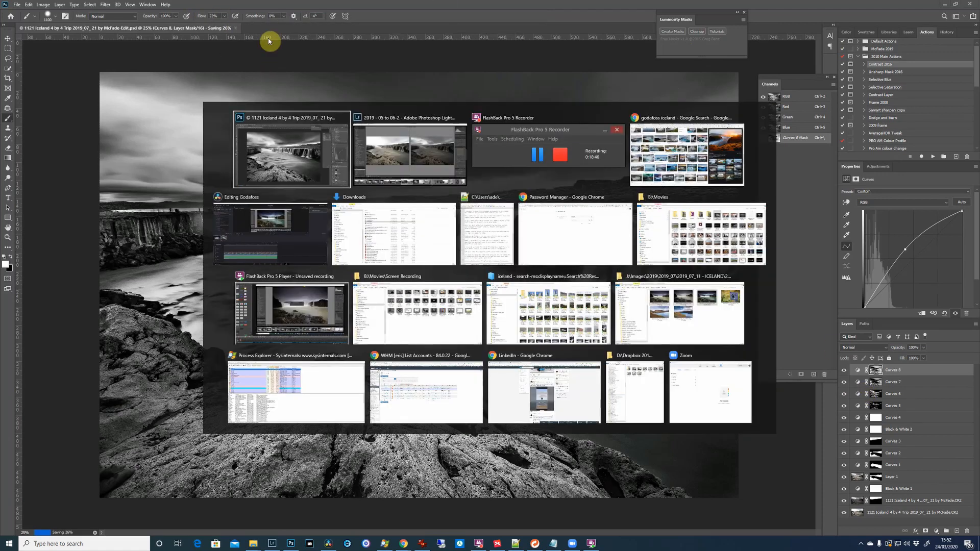
key(alt+Tab)
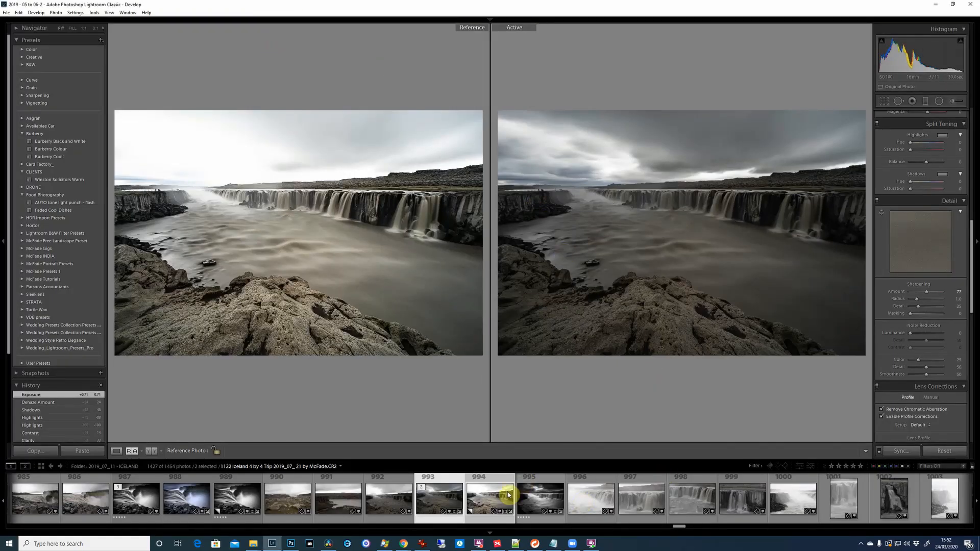
key(ctrl+apostrophe)
click(495, 519)
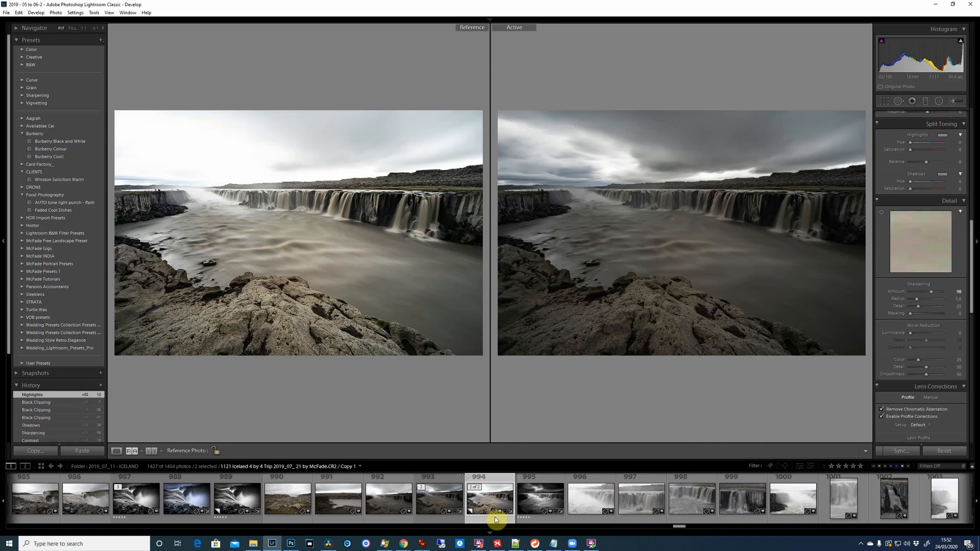
click(117, 451)
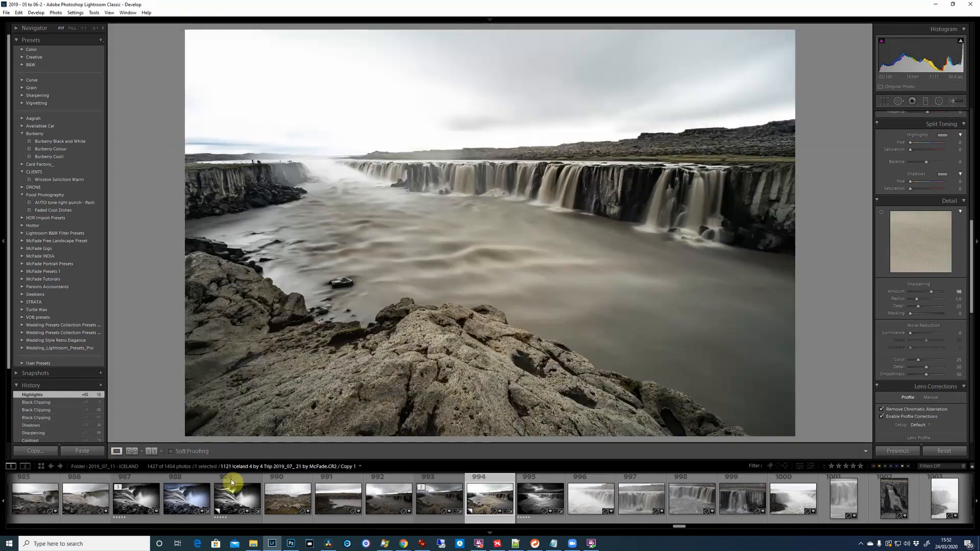
Step: Create another virtual copy of the waterfall photo, reset its develop settings, and view the bright and dark edited versions for comparison
right_click(481, 519)
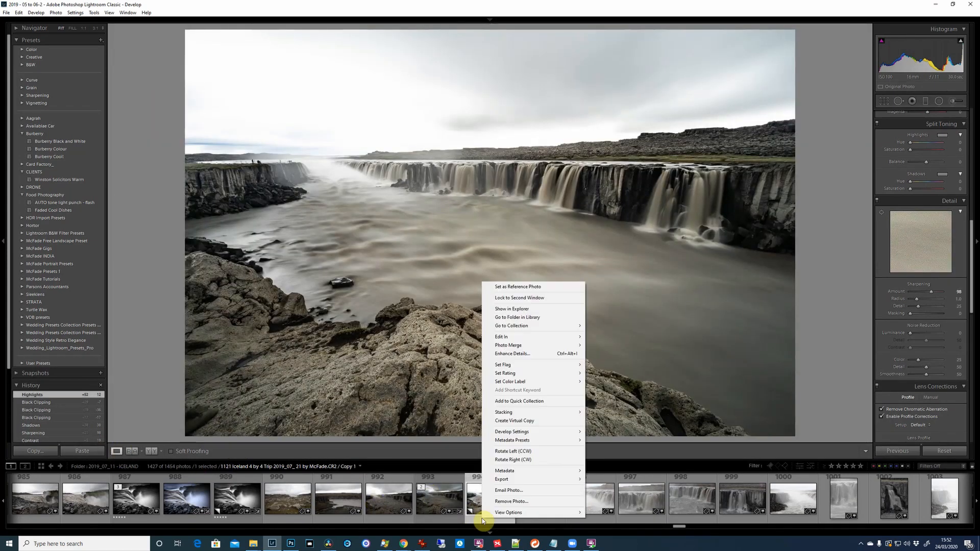
click(534, 420)
key(ctrl+shift+r)
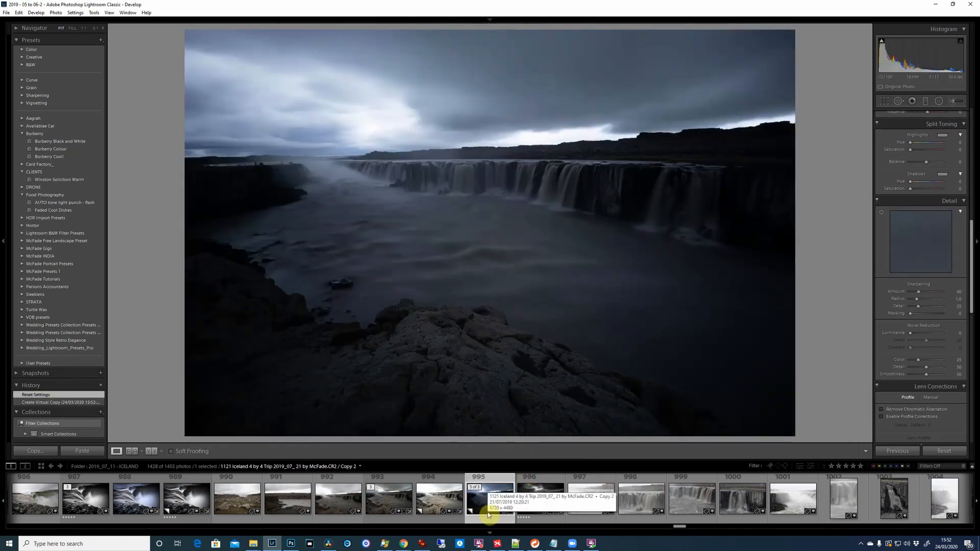
click(446, 518)
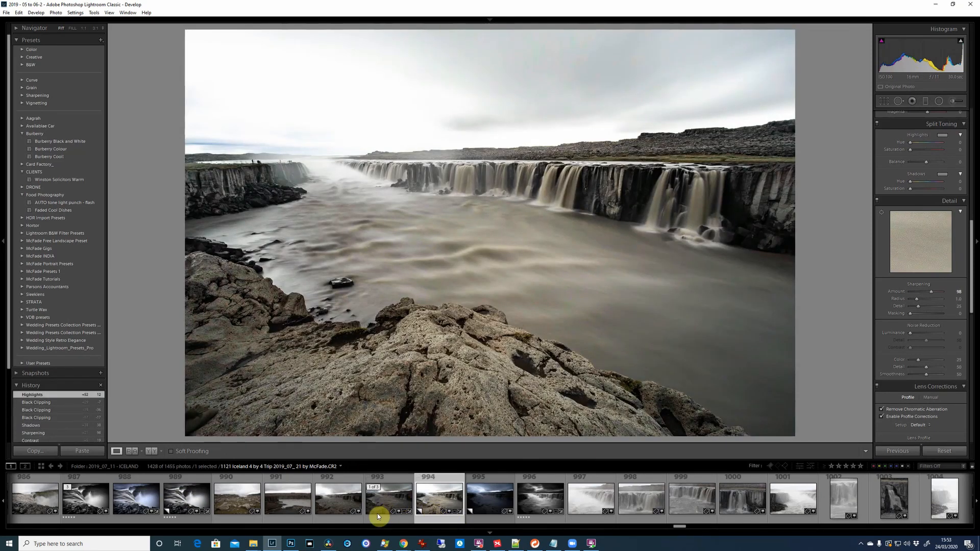
click(388, 522)
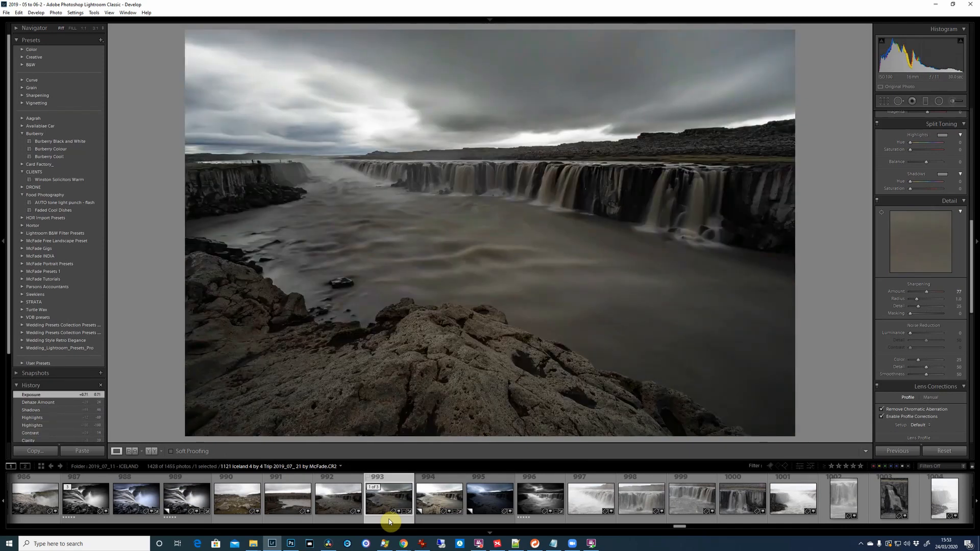
Step: Switch to Photoshop and hide every layer above the bright base photo, from the darker sky layer up to Curves 8
key(alt+Tab)
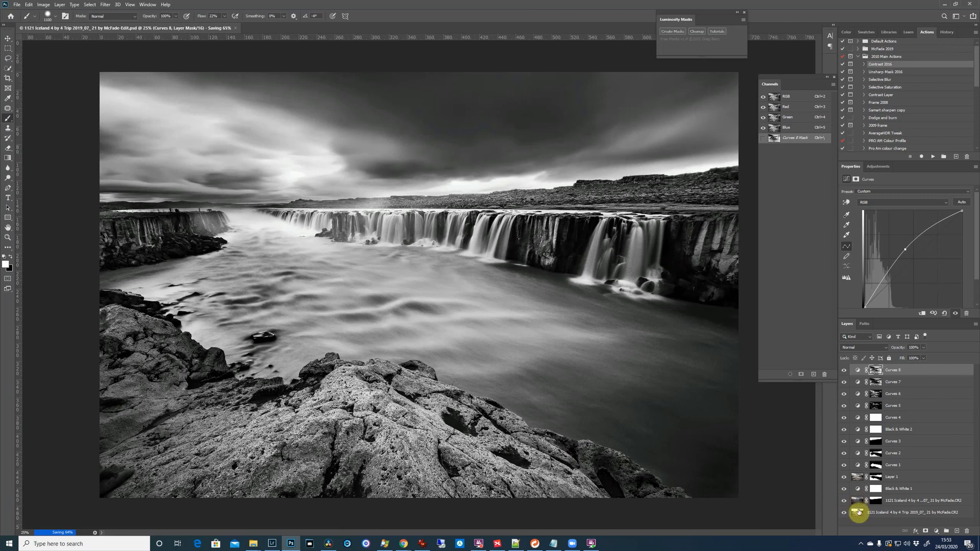
click(860, 513)
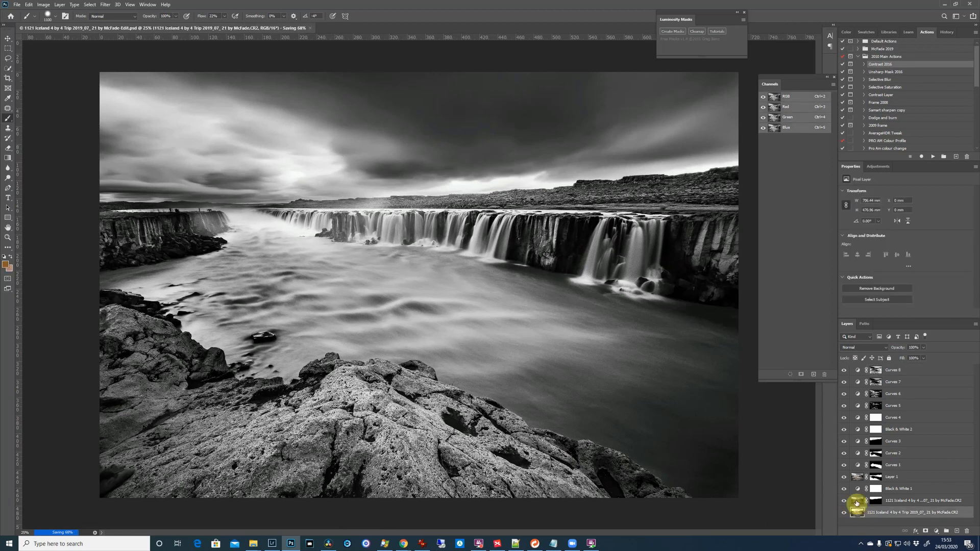
click(856, 503)
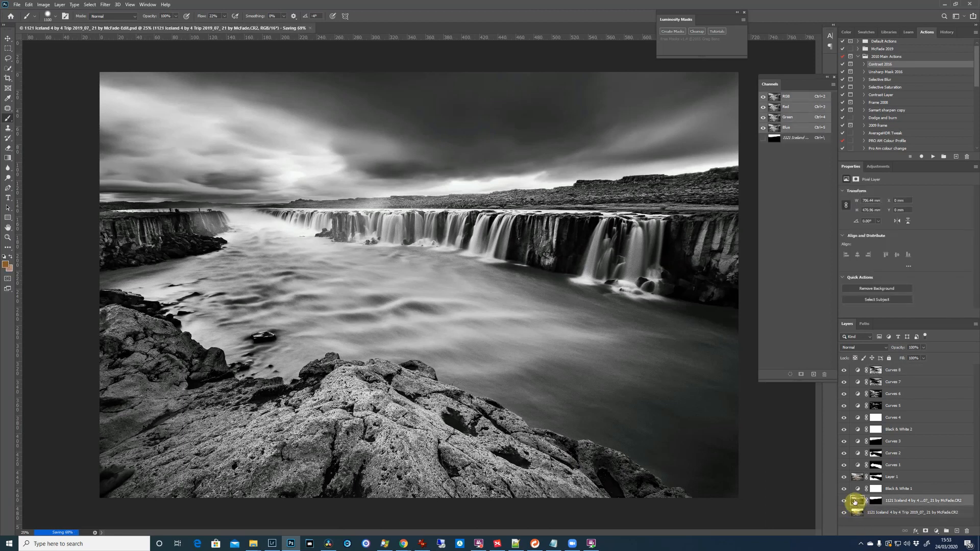
click(844, 501)
click(843, 489)
click(843, 477)
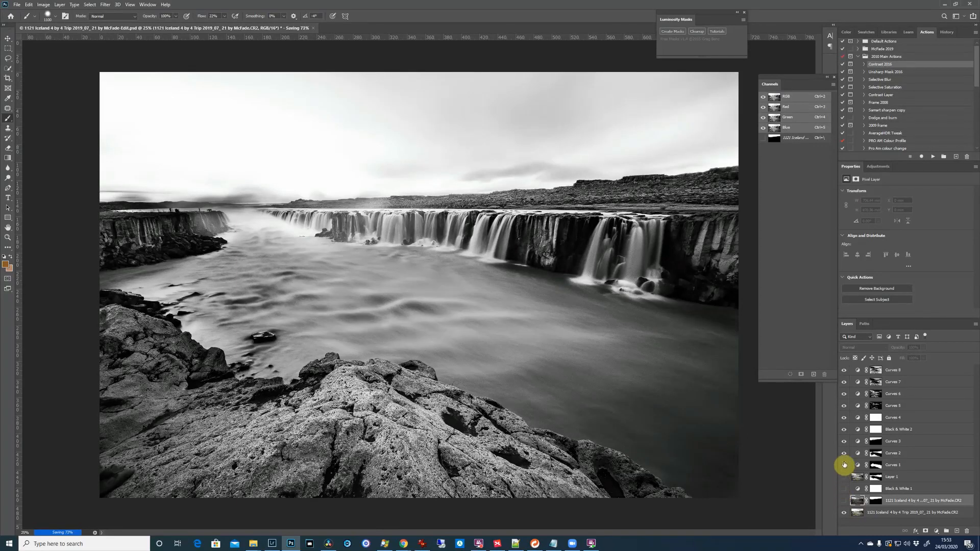
click(844, 465)
click(844, 453)
click(843, 441)
click(844, 430)
click(844, 418)
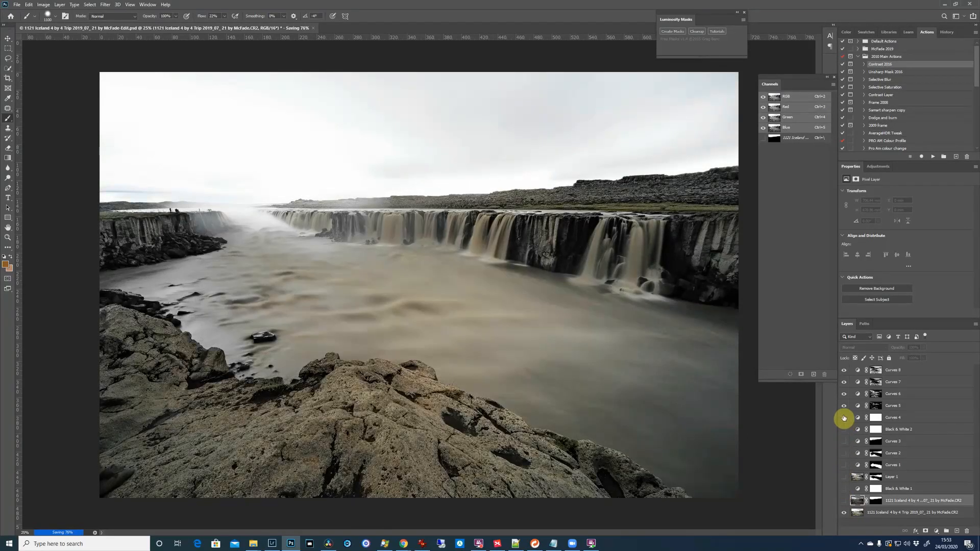
click(844, 406)
click(844, 393)
click(844, 382)
click(843, 370)
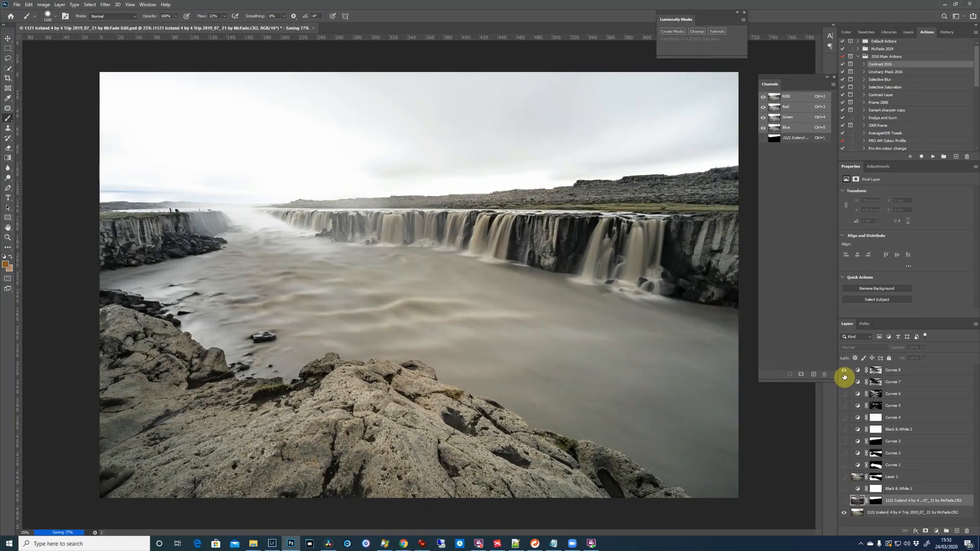
Step: Show the masked darker sky layer, Black & White 1 and Layer 1 again, and select Black & White 1
click(845, 503)
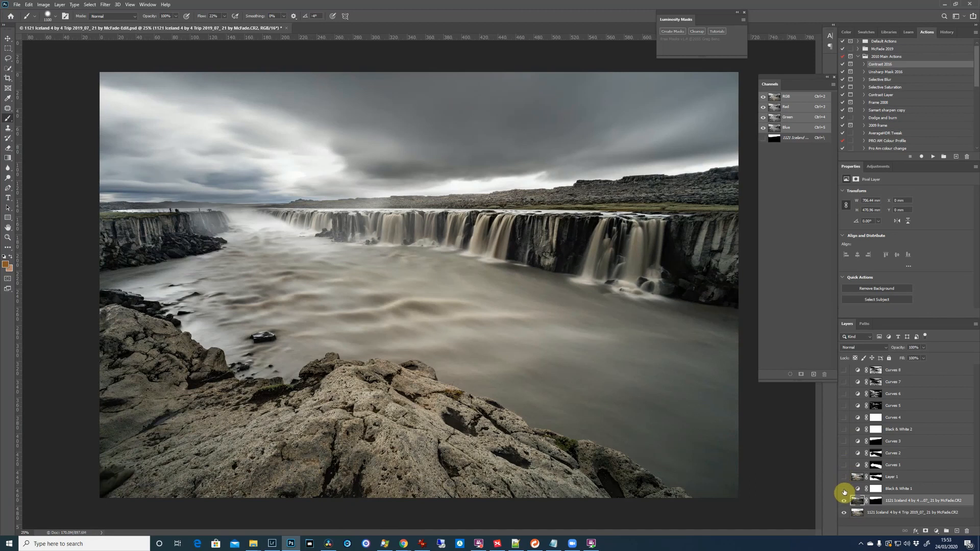
click(843, 489)
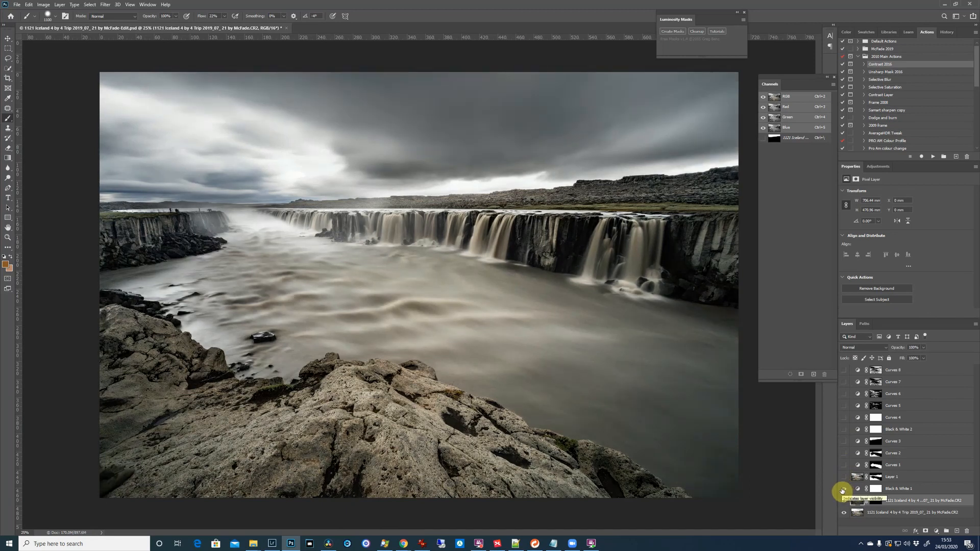
click(913, 489)
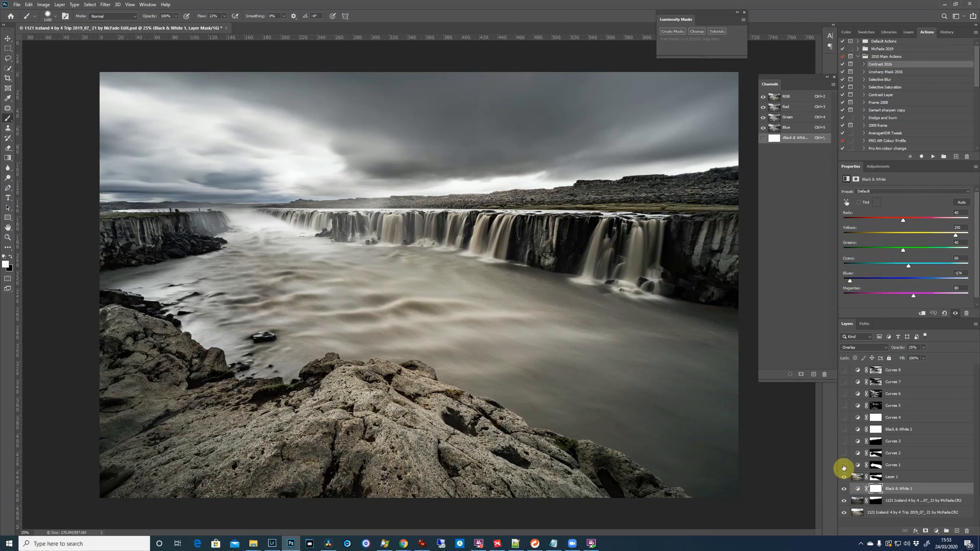
Step: Show the Curves 1 and Curves 2 layers again, toggling their visibility to compare the image with and without them
click(843, 465)
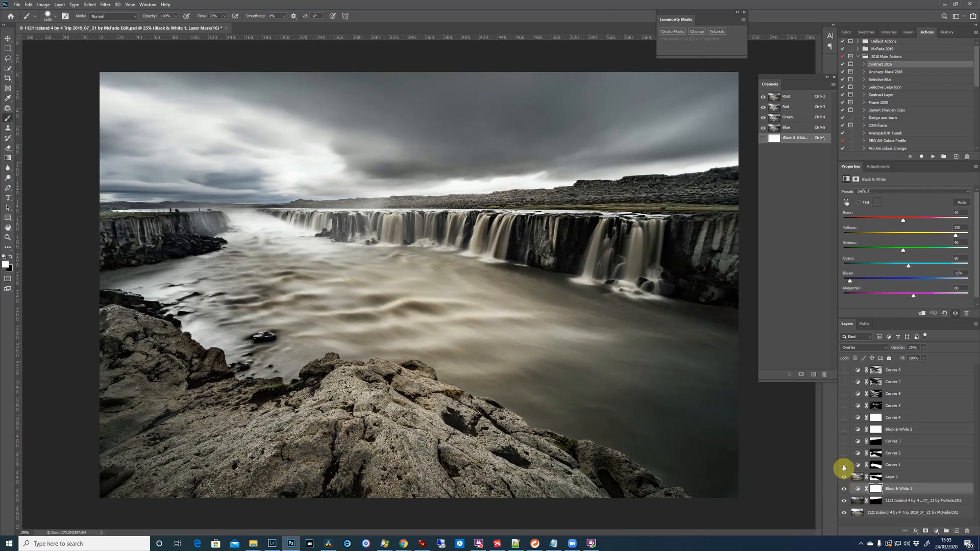
click(843, 466)
click(844, 466)
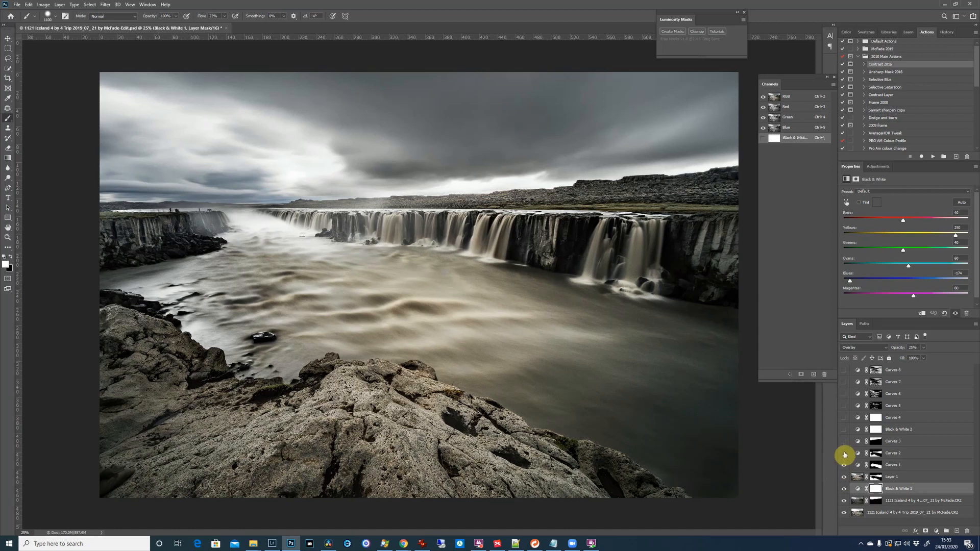
click(844, 454)
click(844, 454)
click(844, 454)
click(845, 454)
click(845, 454)
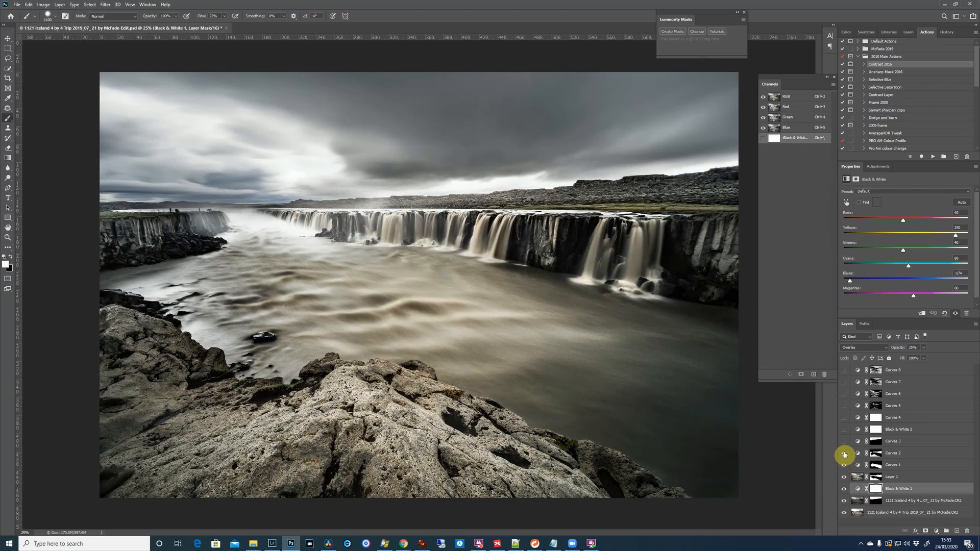
click(845, 453)
click(845, 454)
Step: Show Curves 3, Black & White 2 and Curves 4 again, toggling Curves 4 to compare its contrast effect
click(844, 442)
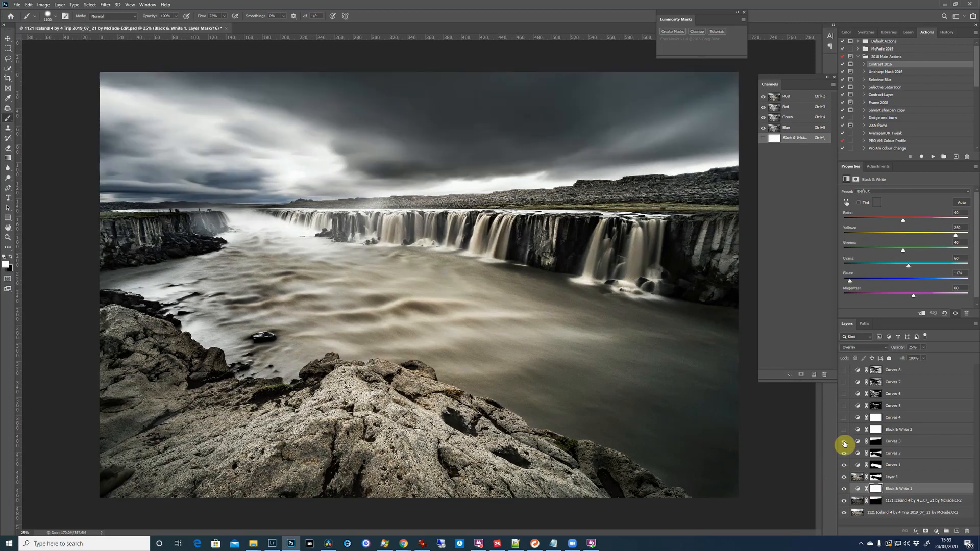
click(844, 430)
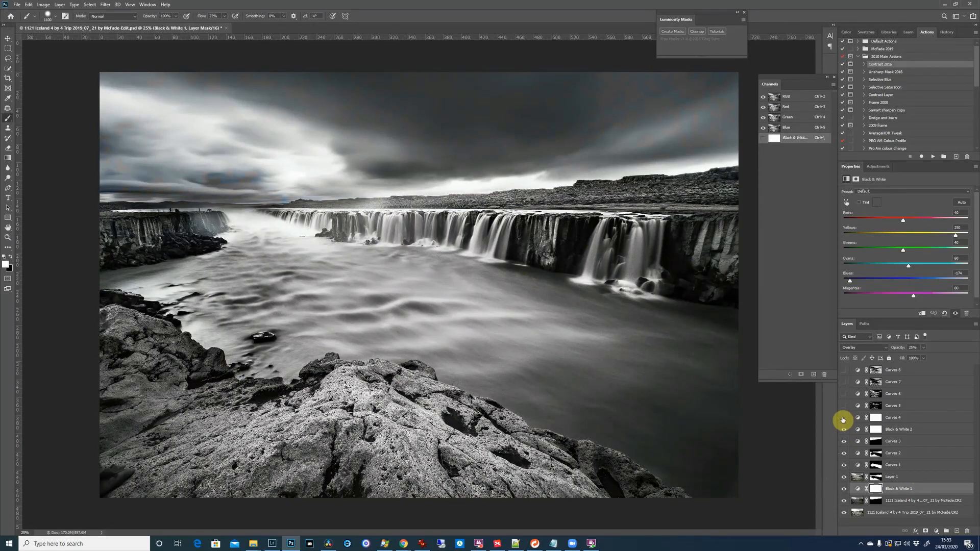
click(843, 418)
click(843, 420)
click(842, 420)
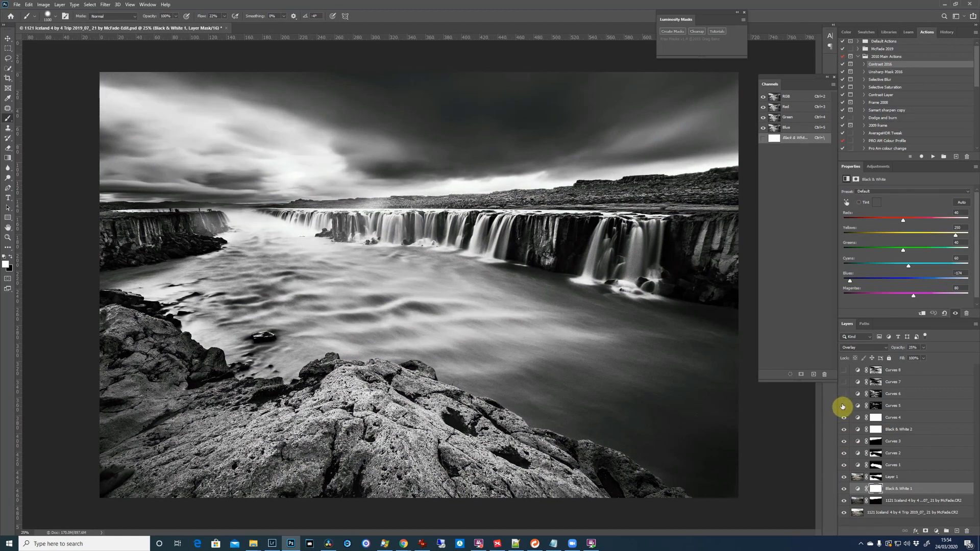
Step: Show the luminosity-masked Curves 5 through Curves 8 layers again one by one to review the finished image
click(843, 406)
click(842, 395)
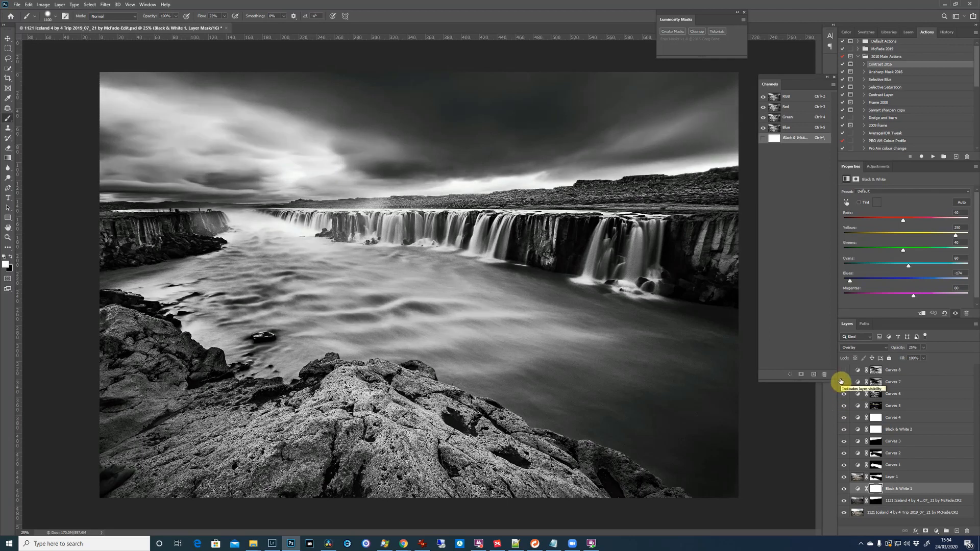
click(844, 383)
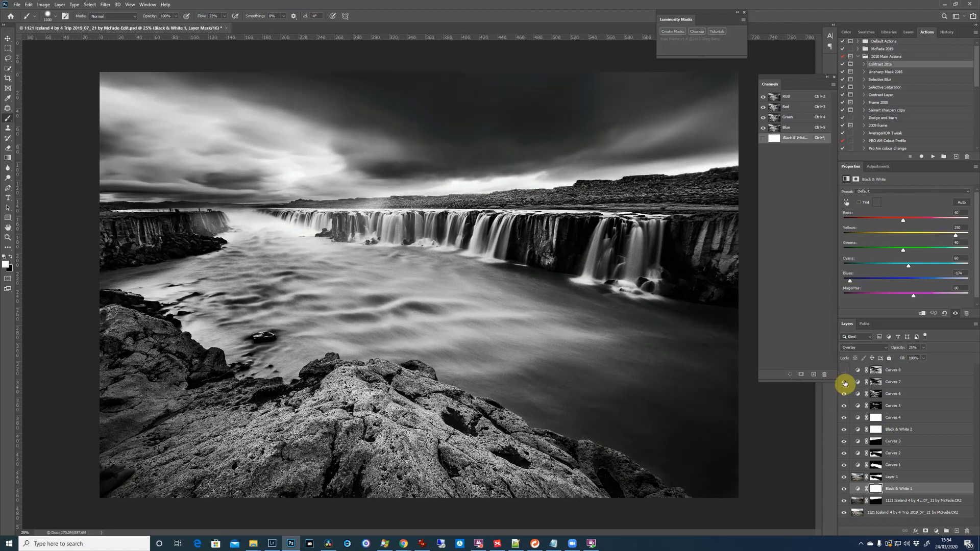
click(844, 371)
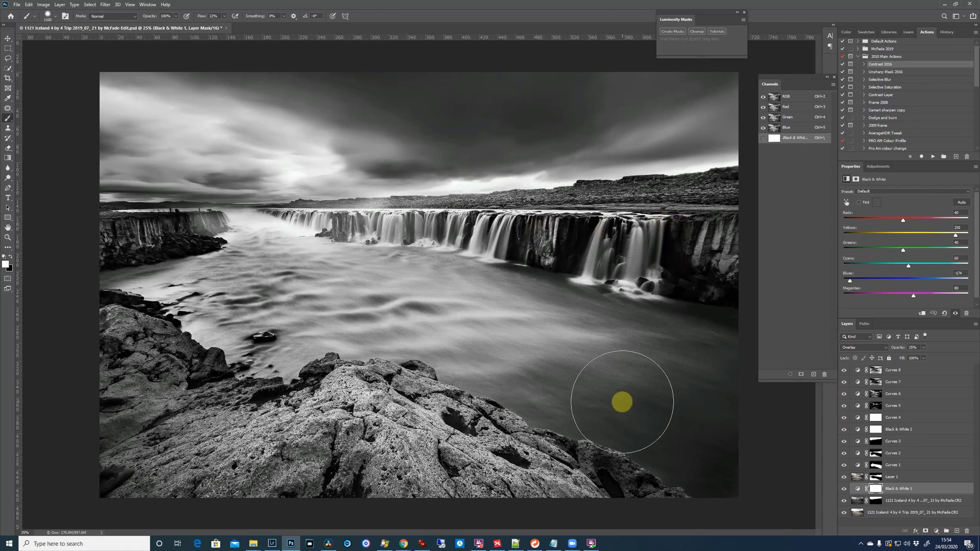
Step: Switch to Lightroom Classic and compare the reset, bright and dark versions with the finished black-and-white PSD edit
key(alt+Tab)
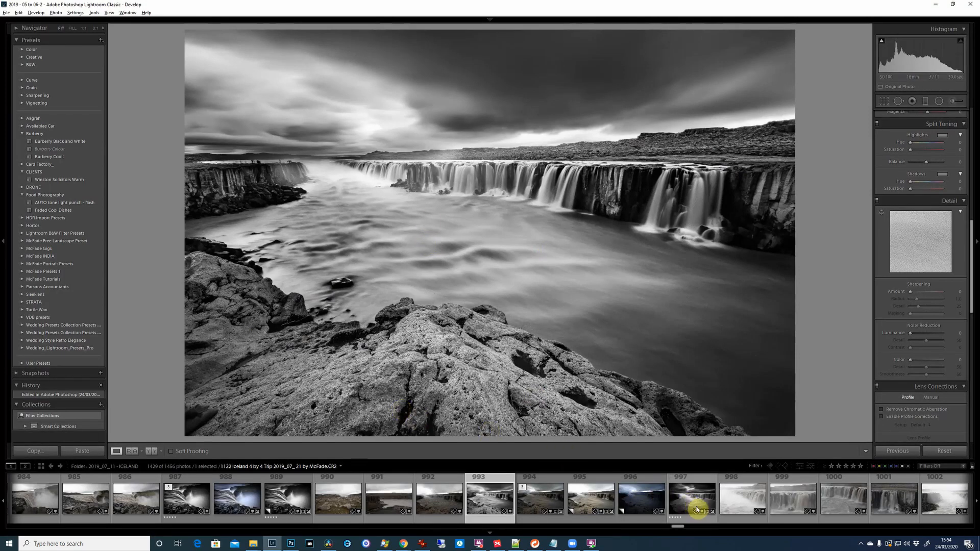
click(645, 487)
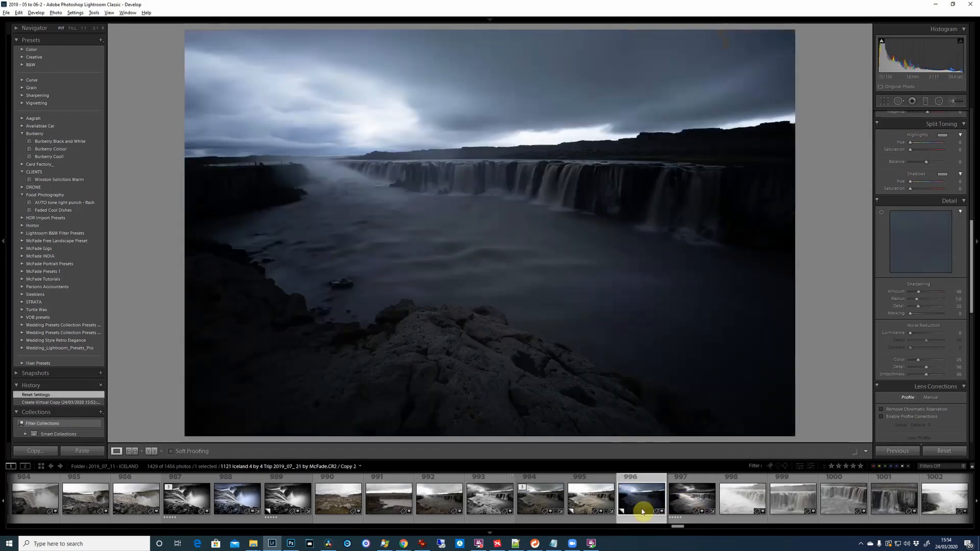
click(607, 504)
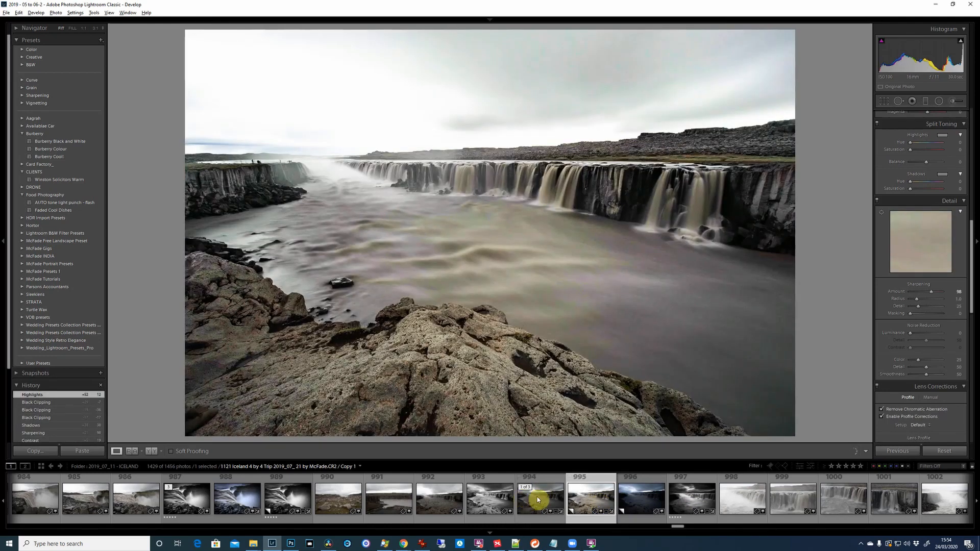
click(537, 500)
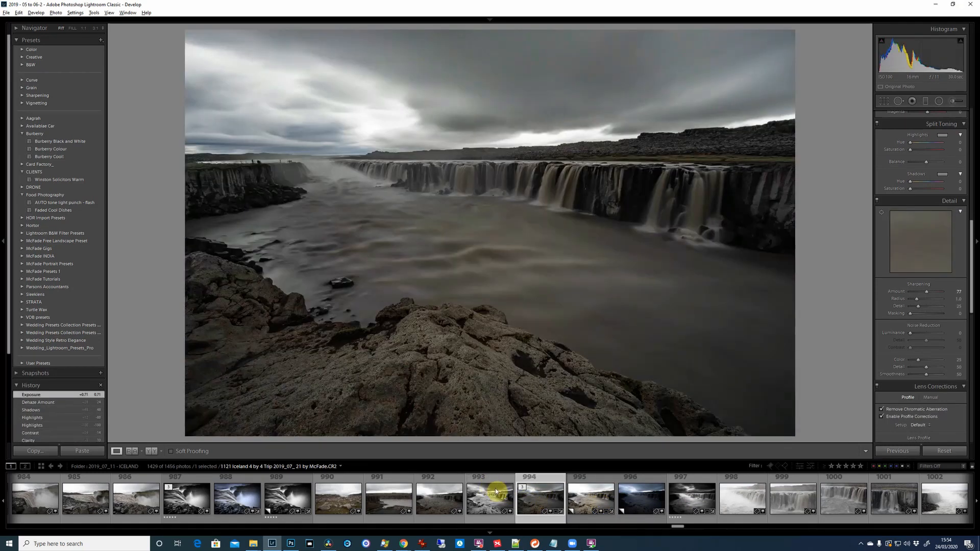
click(502, 502)
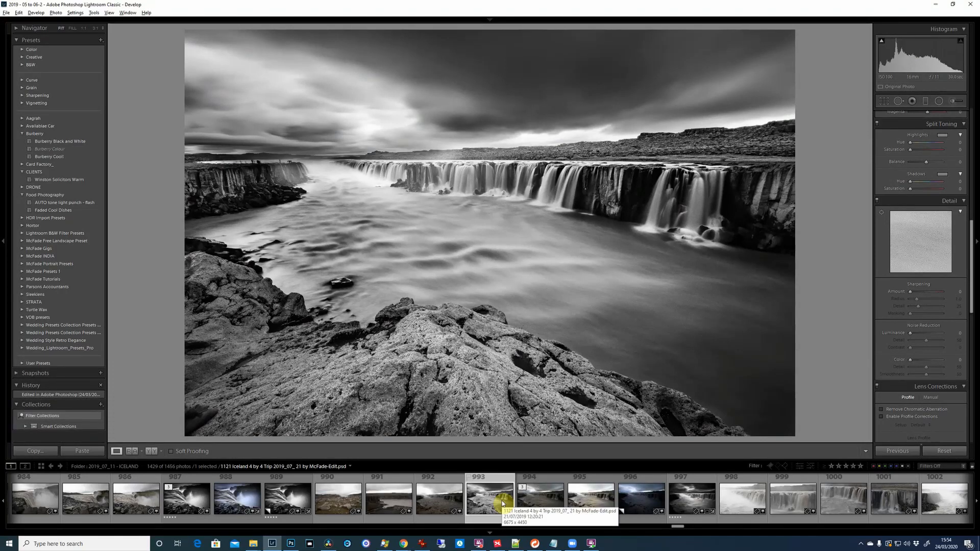
click(881, 410)
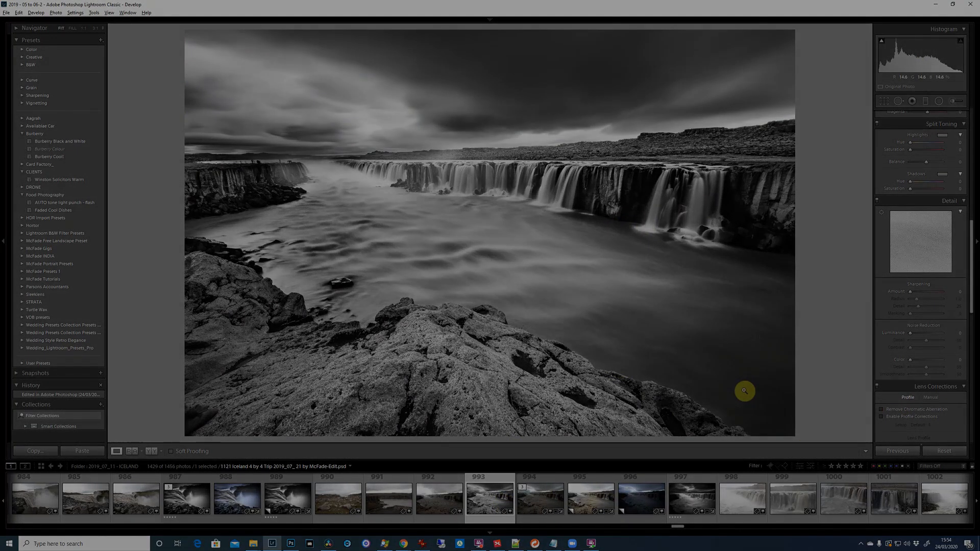